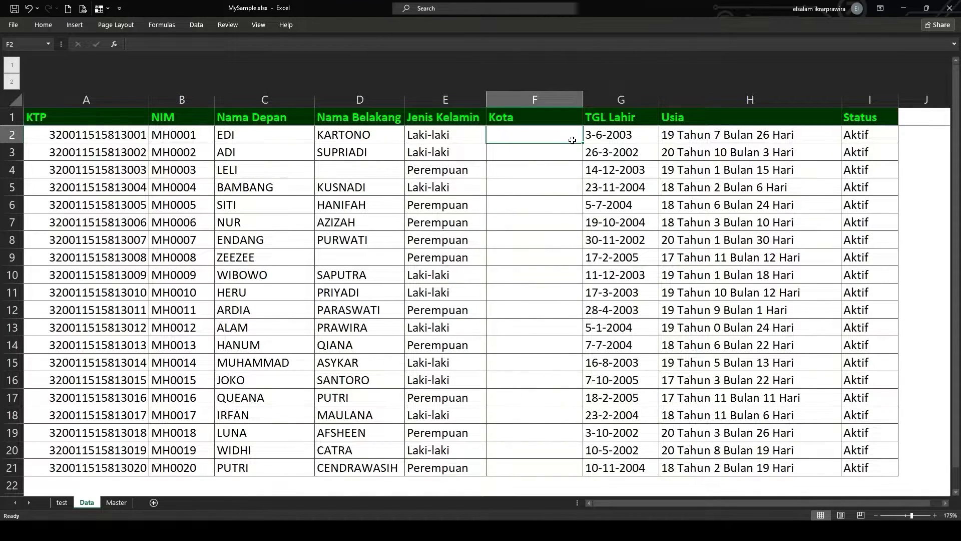
key("Up")
left_click(539, 137)
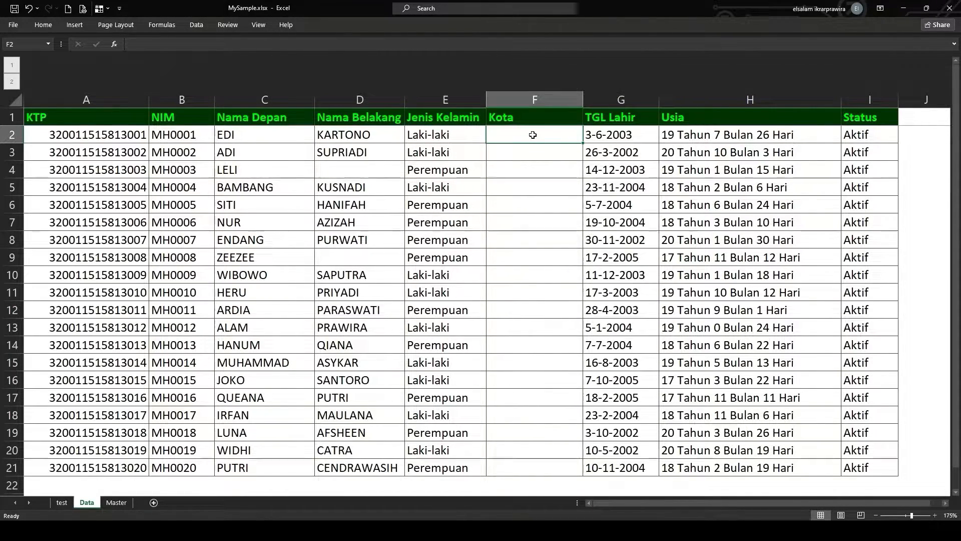
key("Left")
key("Up")
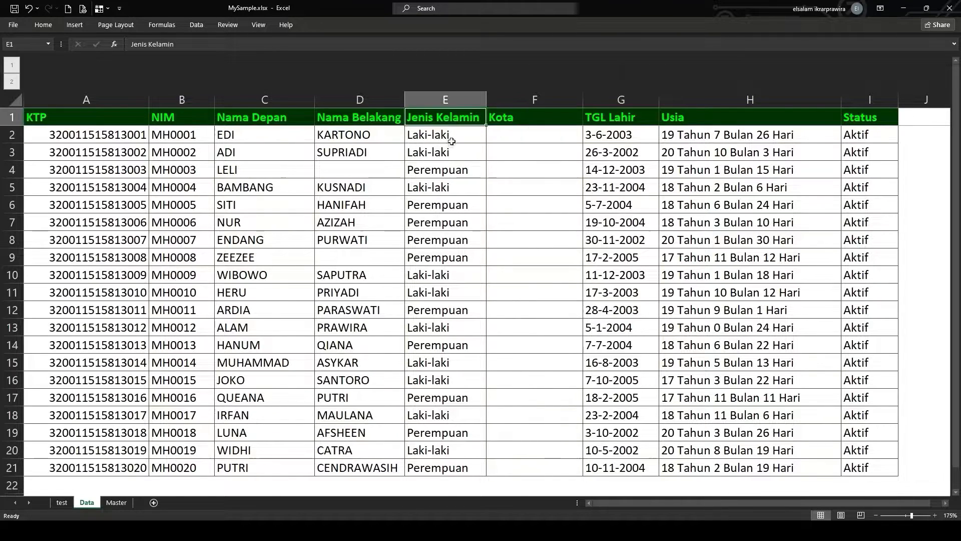
left_click(456, 137)
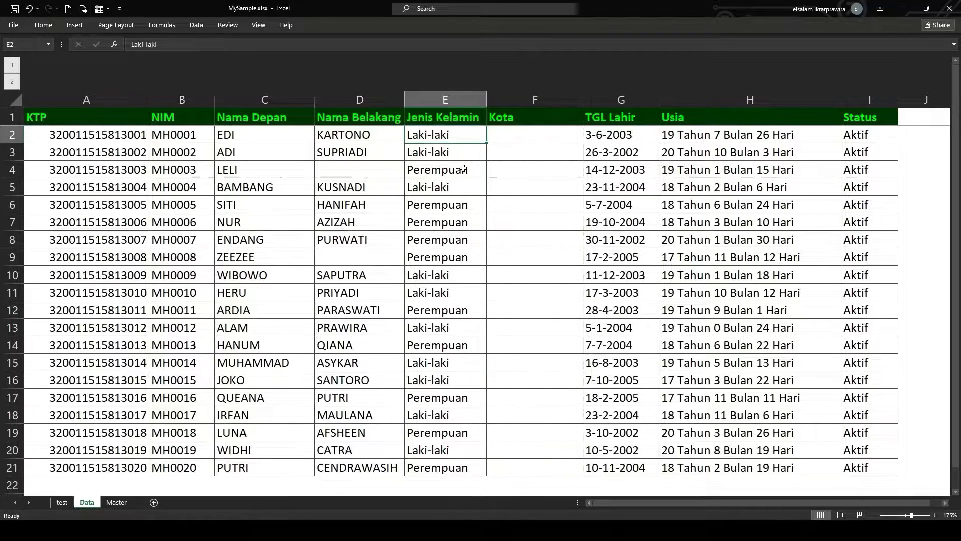
left_click(556, 133)
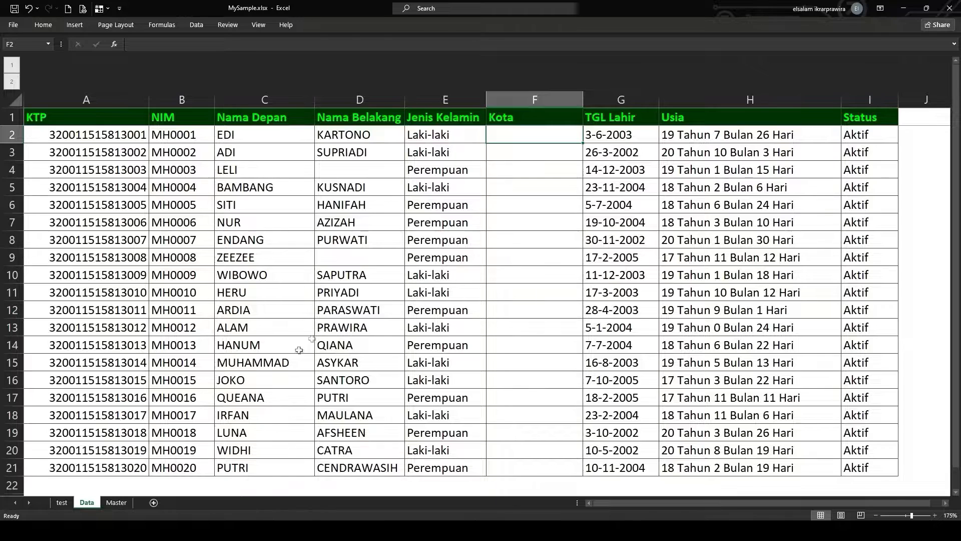
Review the city names listed under the Kota header on the Master sheet.
left_click(116, 503)
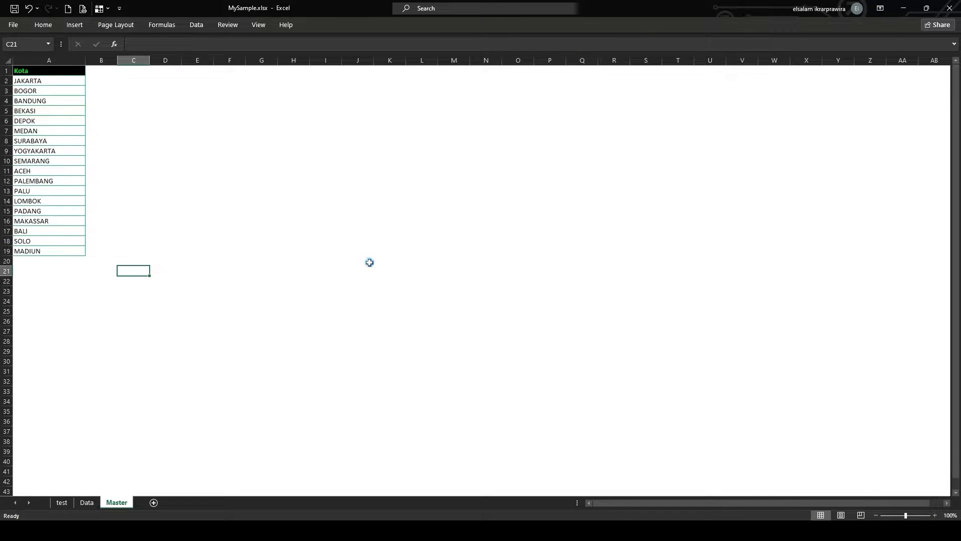
scroll(369, 262, "up", 6)
left_click(171, 244)
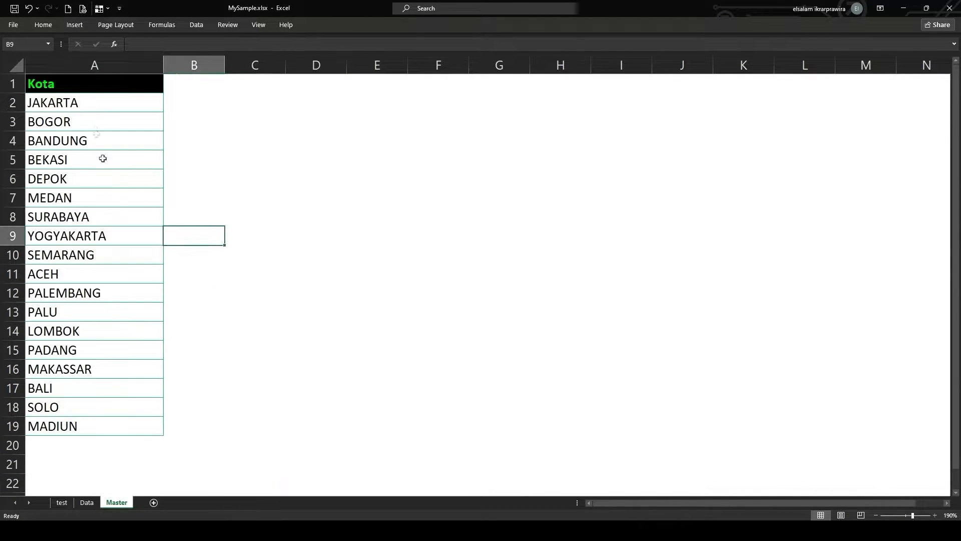
left_click(90, 90)
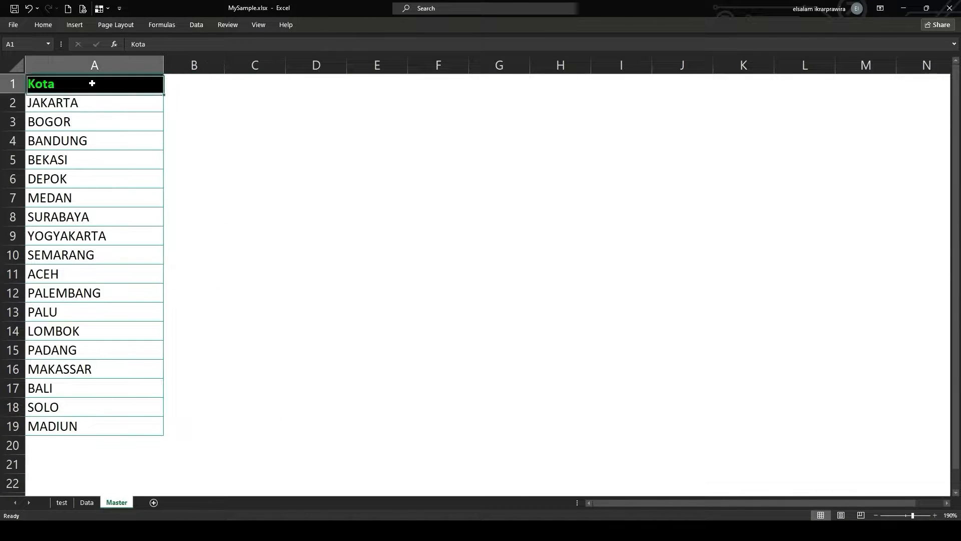
left_click(114, 102)
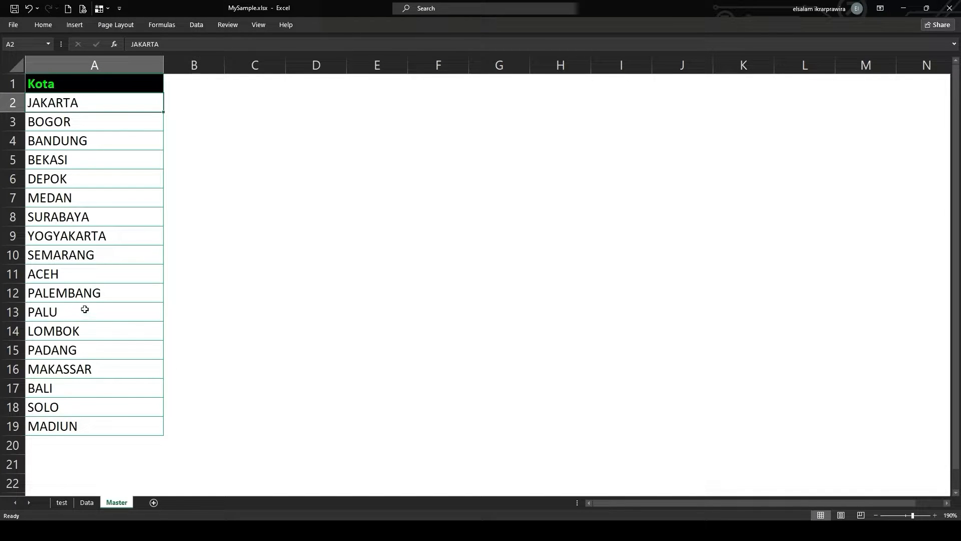
left_click(88, 426)
left_click(84, 163)
left_click(87, 120)
left_click(89, 104)
left_click(97, 167)
left_click_drag(97, 168, 95, 183)
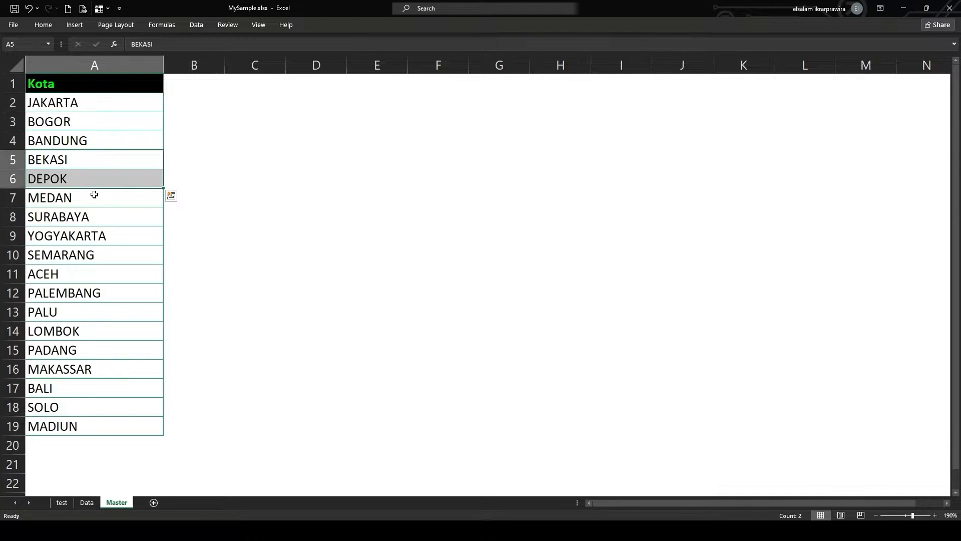
left_click(94, 194)
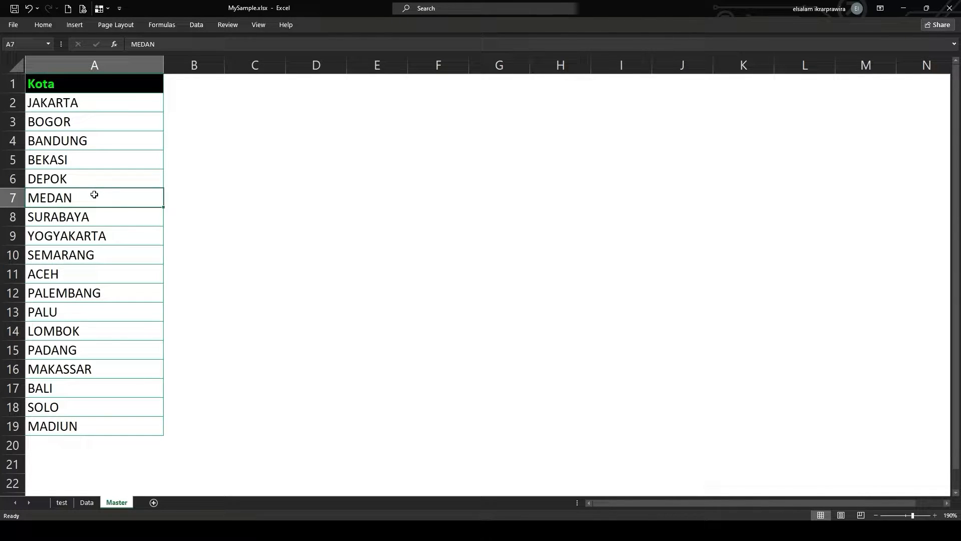
left_click(111, 83)
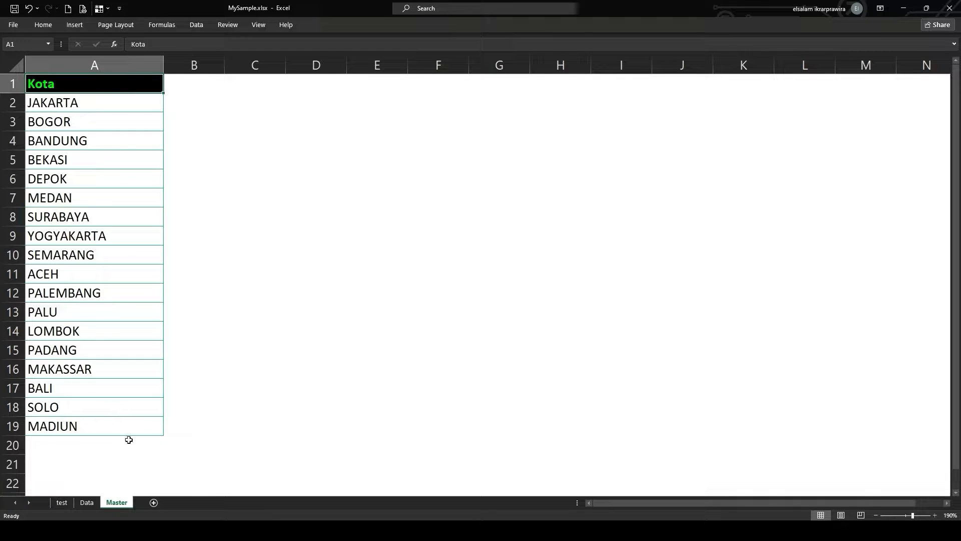
left_click(87, 503)
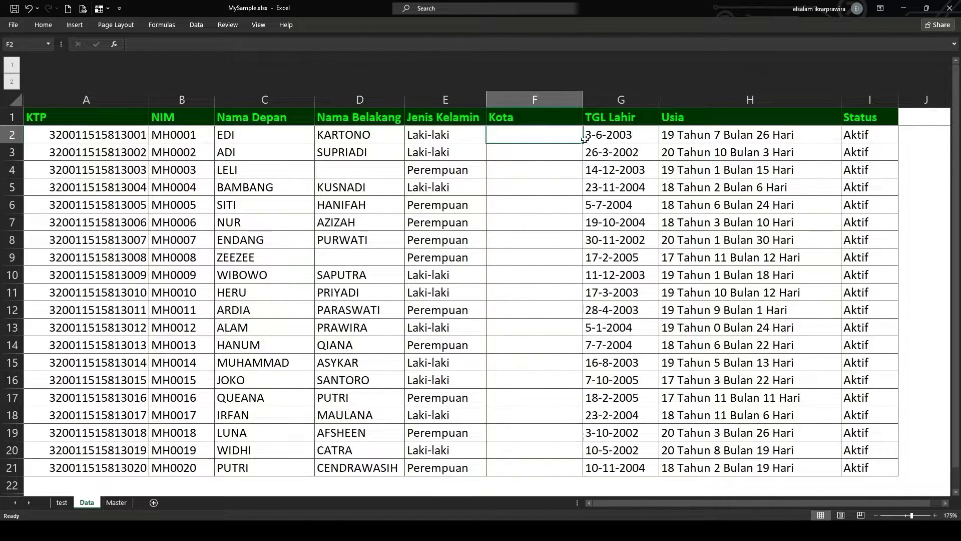
left_click(117, 502)
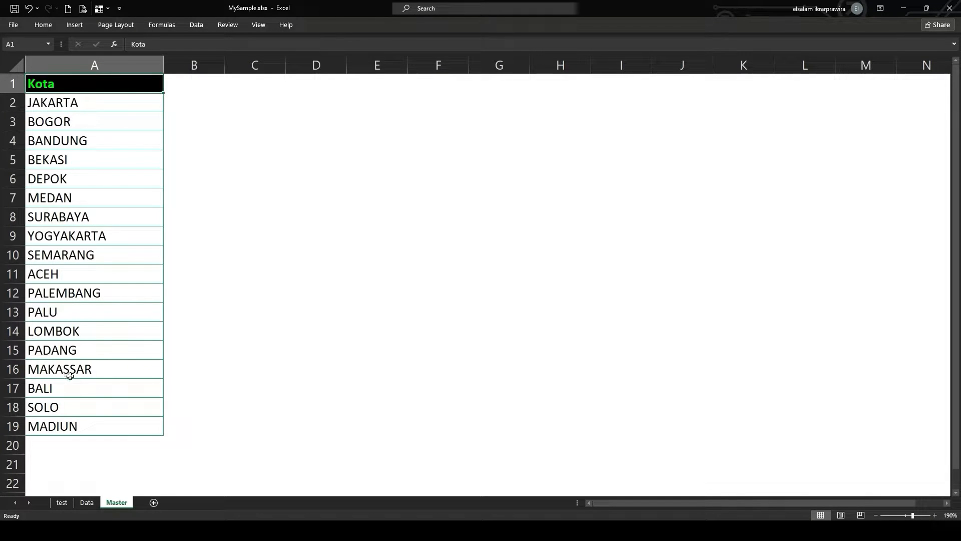
Convert the Kota city list in A1:A19 of the Master sheet into a table with headers.
left_click(103, 426)
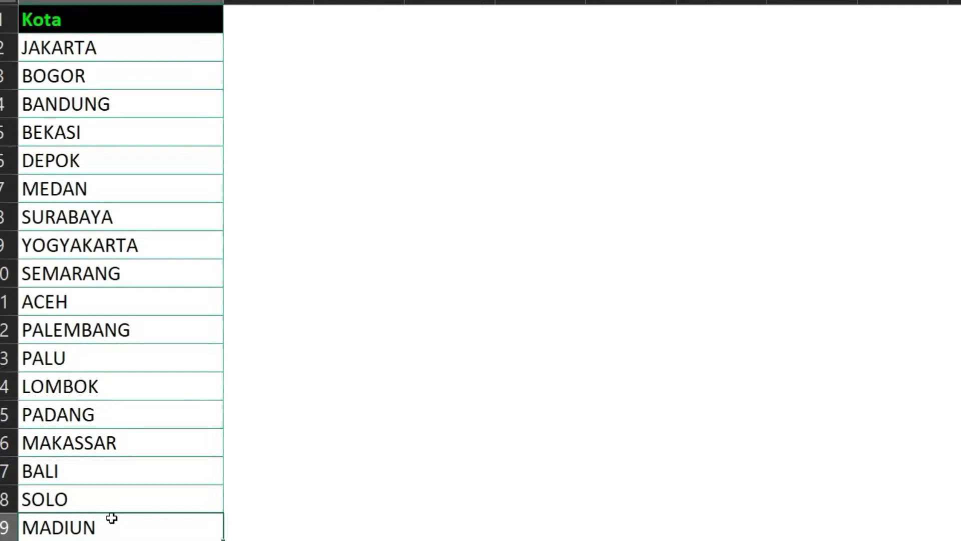
key("ctrl+l")
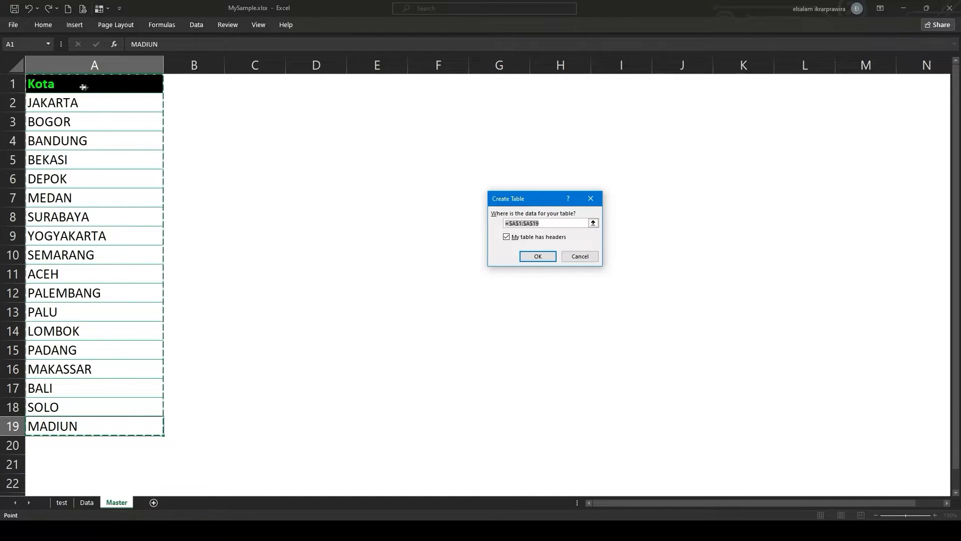
left_click(544, 260)
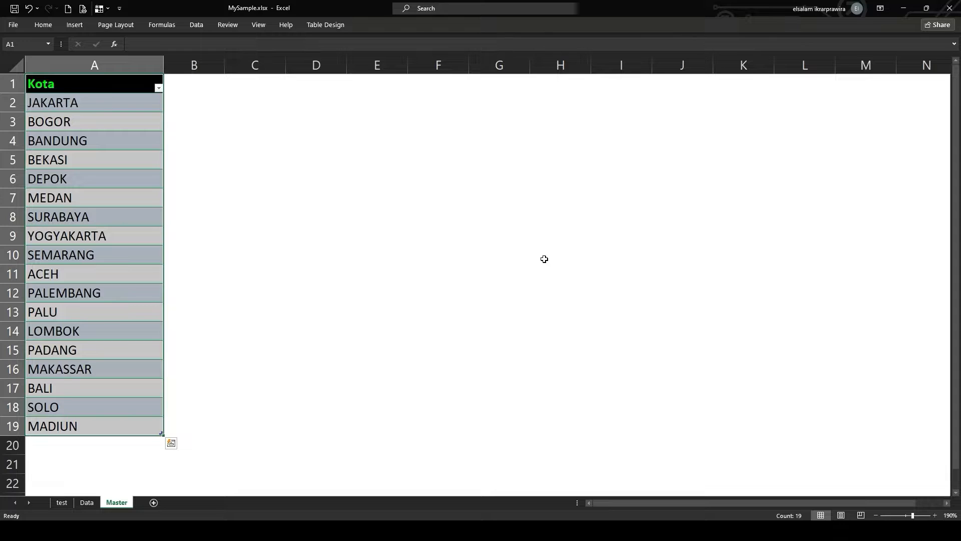
left_click(544, 259)
Rename the city table on the Master sheet as TKOTA and keep its design ribbon expanded.
left_click(141, 266)
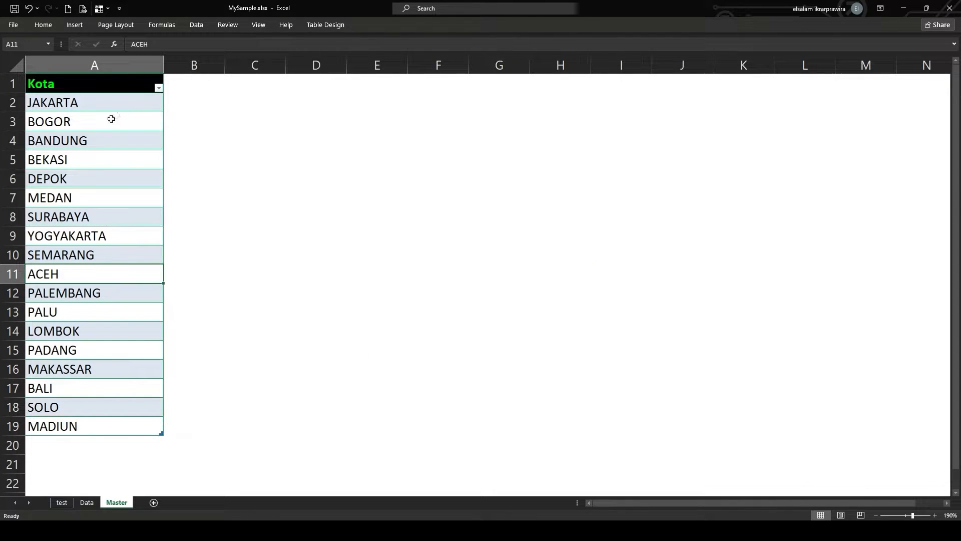
left_click(115, 405)
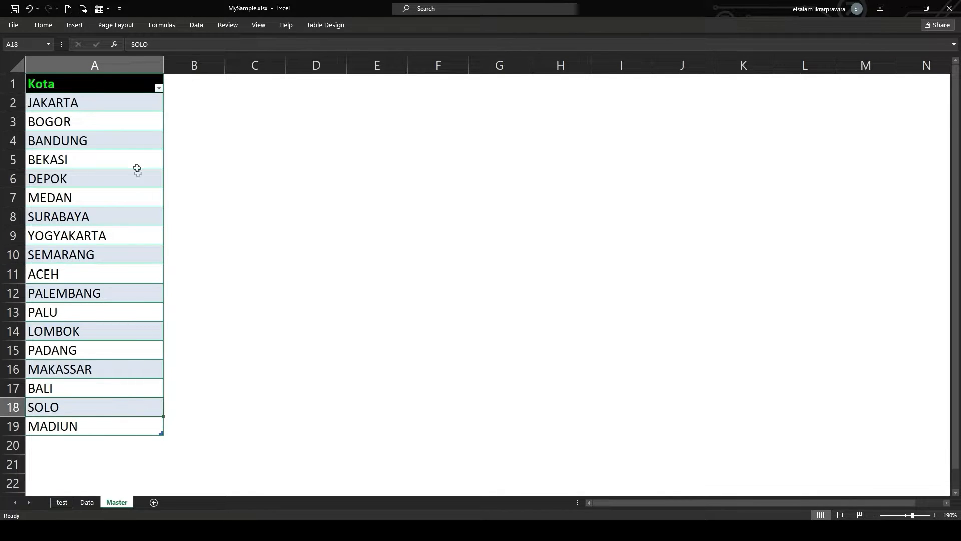
left_click(109, 172)
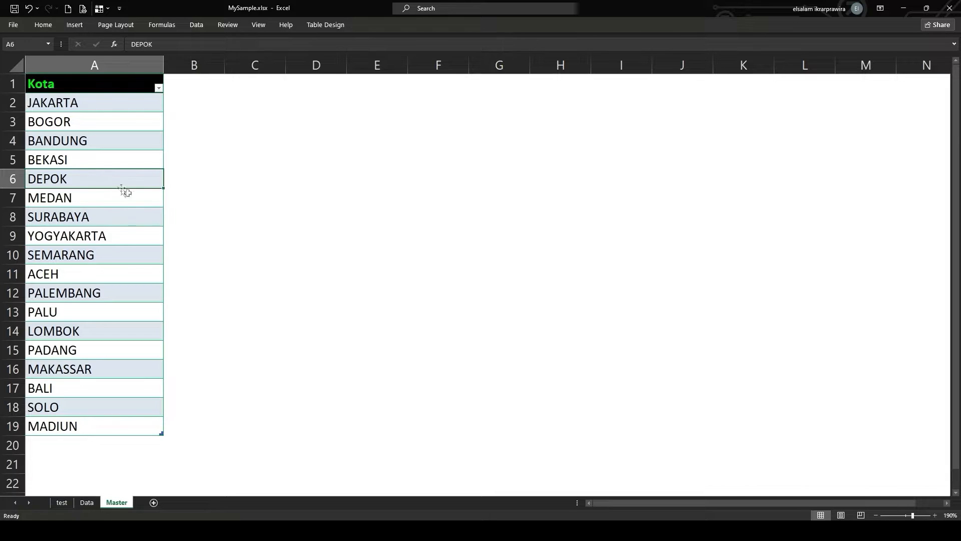
left_click(327, 27)
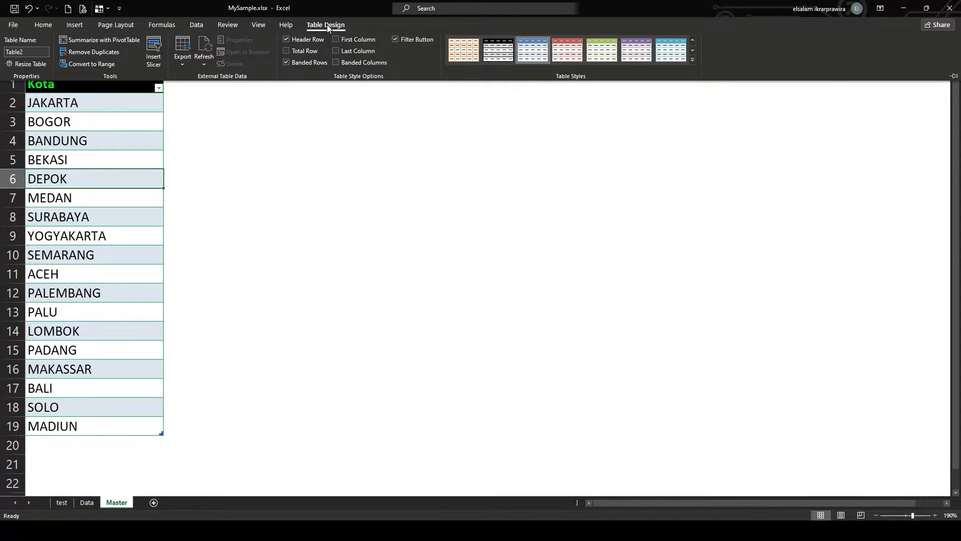
left_click(326, 25)
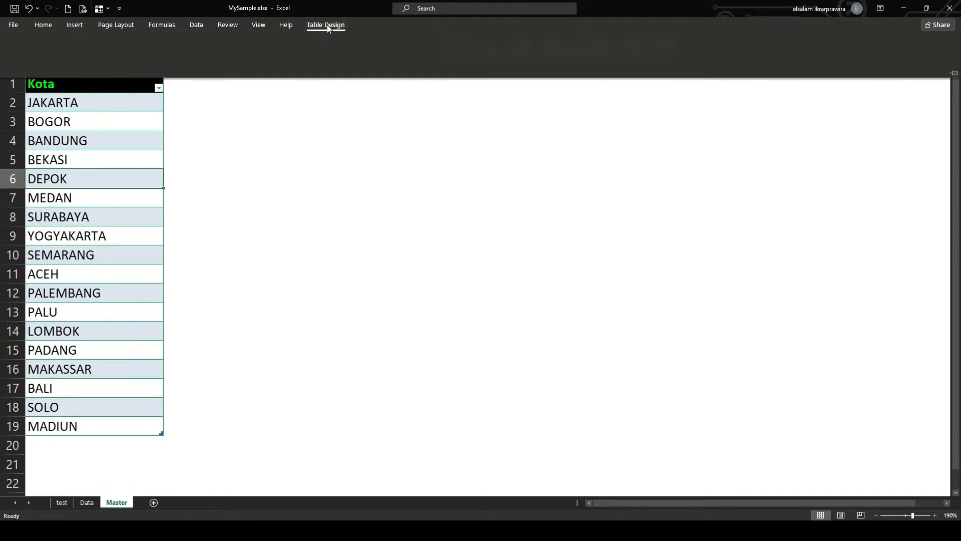
double_click(326, 25)
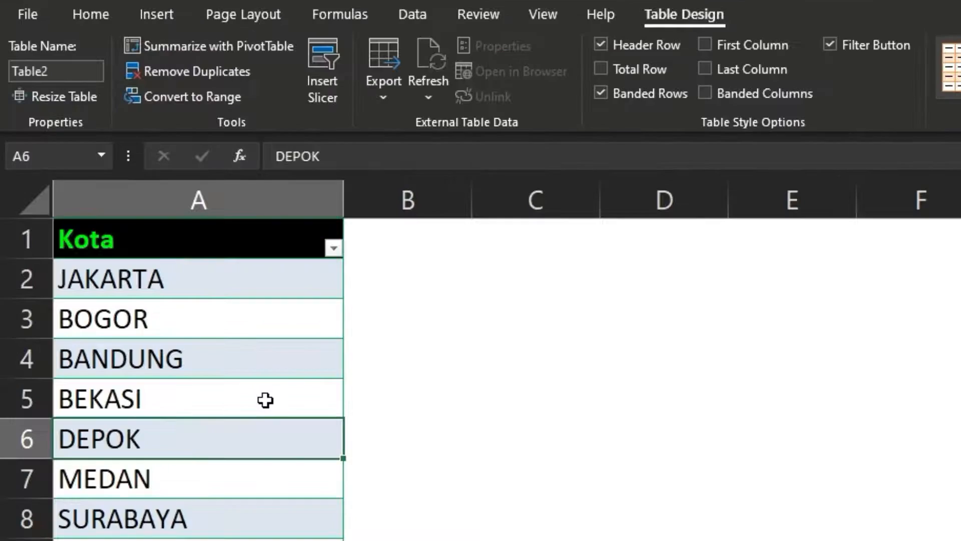
left_click(59, 73)
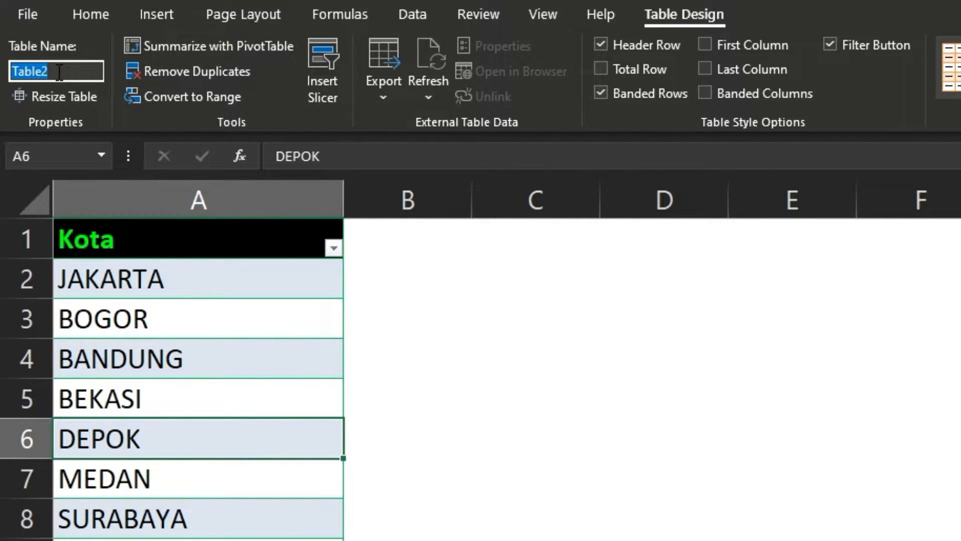
type("TKOTA")
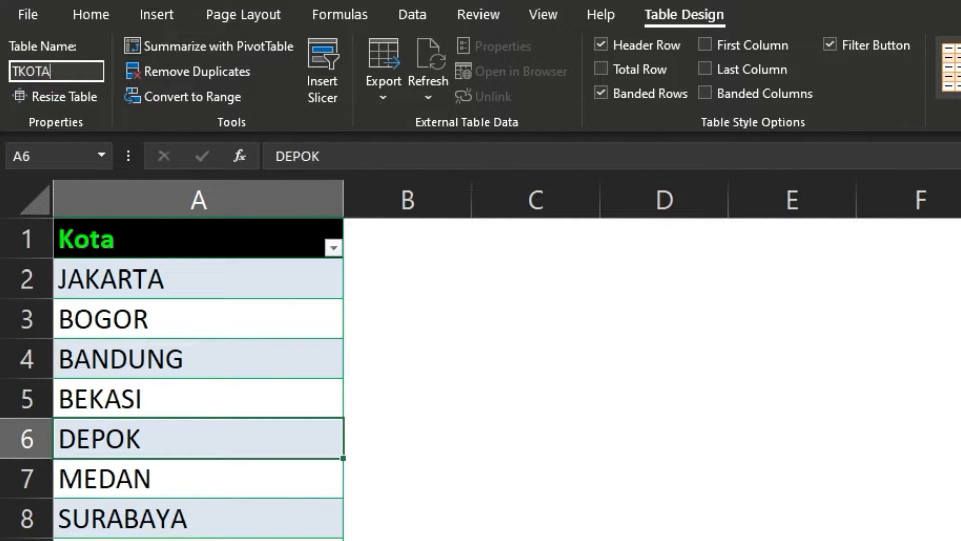
key("Return")
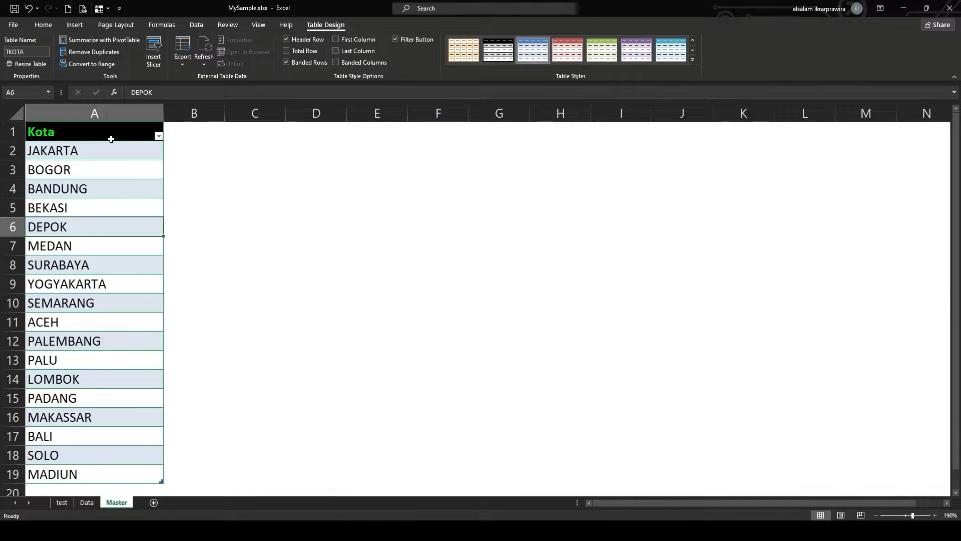
left_click(111, 139)
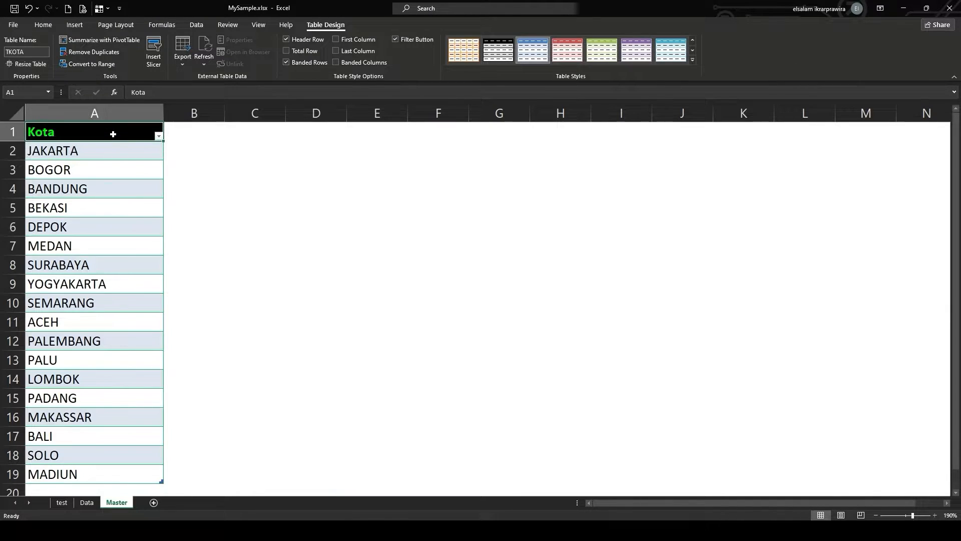
scroll(102, 257, "down", 2)
scroll(102, 257, "up", 2)
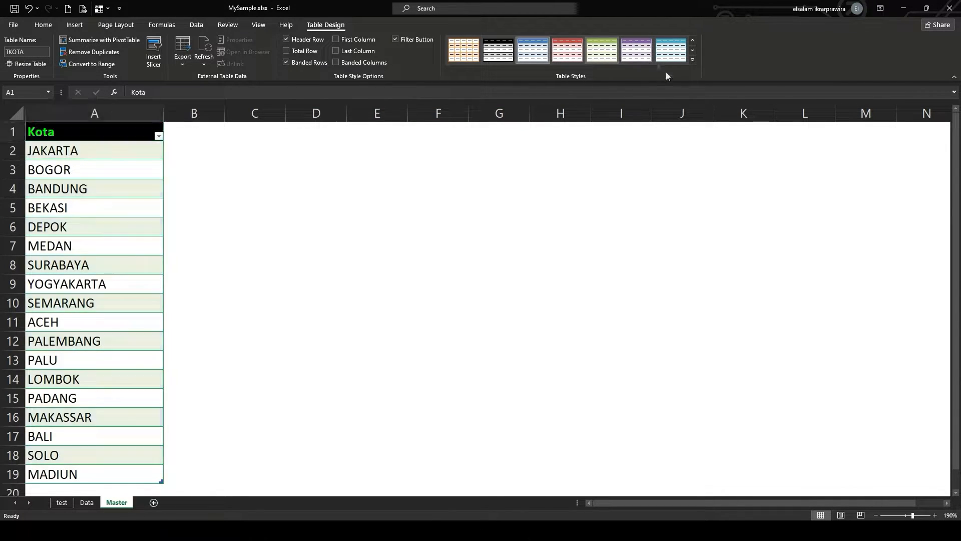
left_click(693, 60)
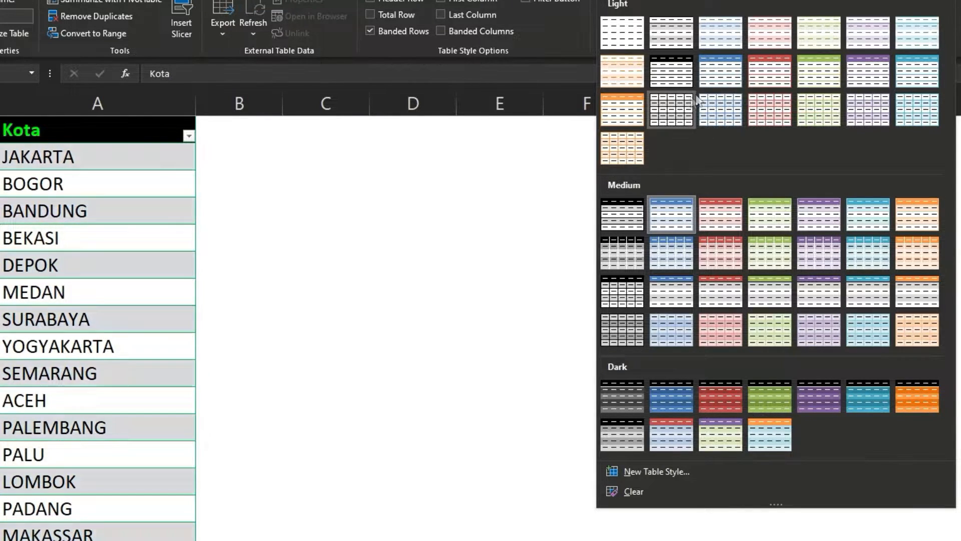
left_click(491, 294)
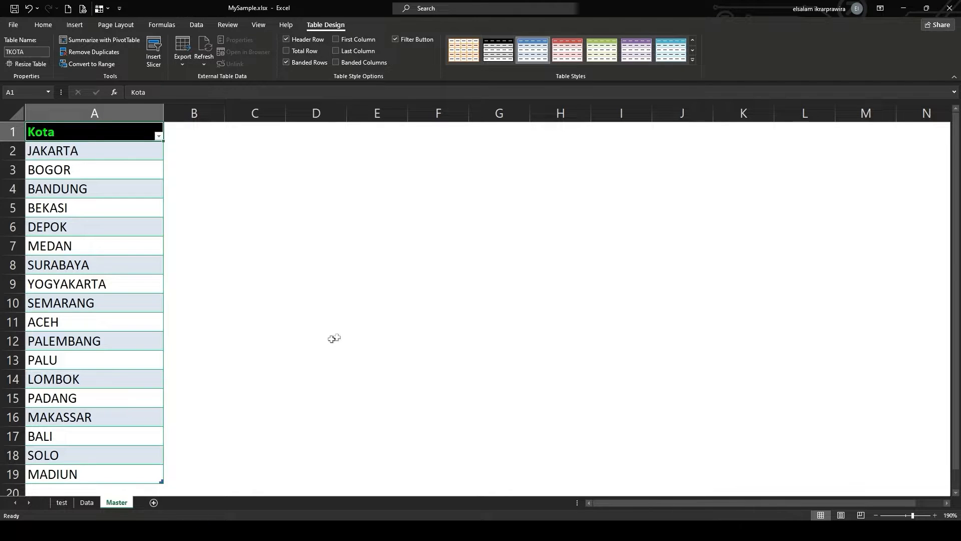
Start a data validation rule for cell F2 in the Kota column of the Data sheet, allowing only a List.
left_click(88, 504)
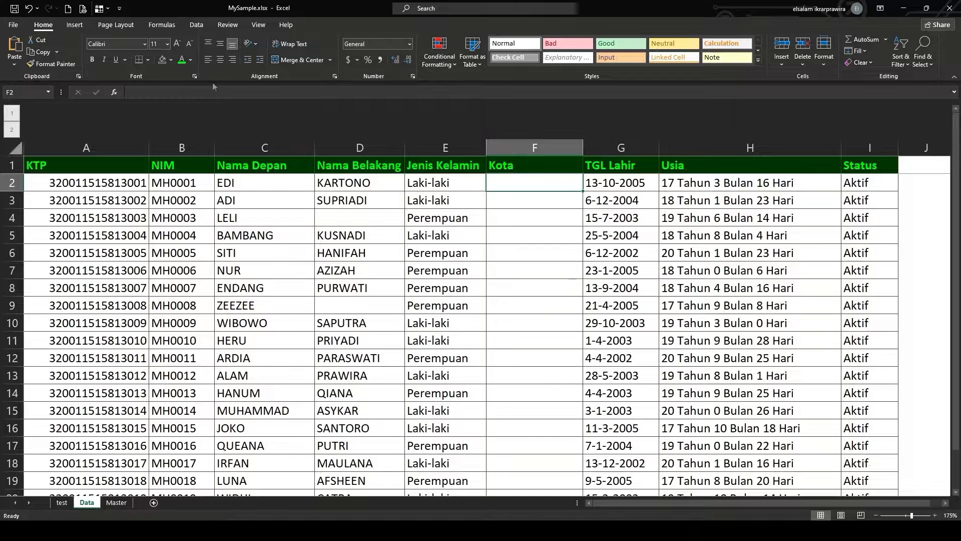
left_click(198, 26)
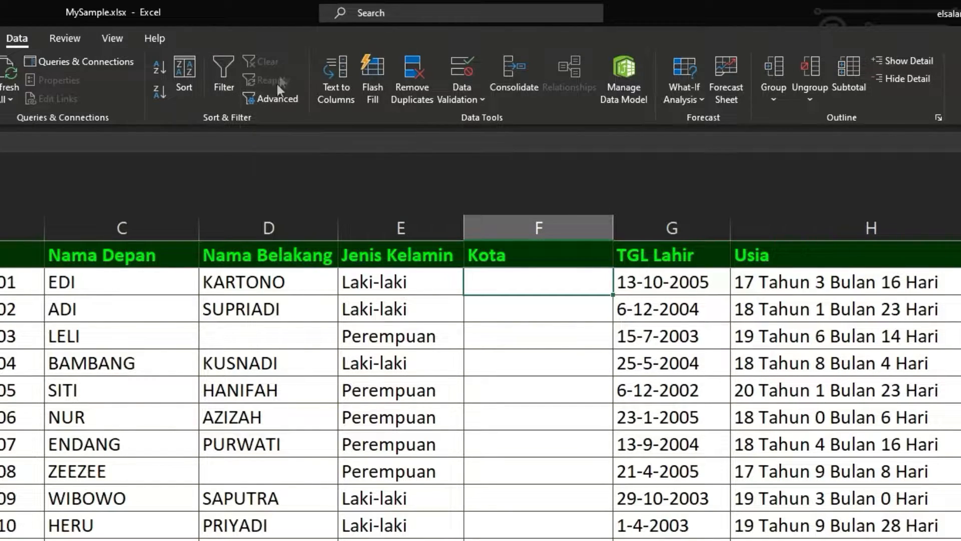
left_click(472, 74)
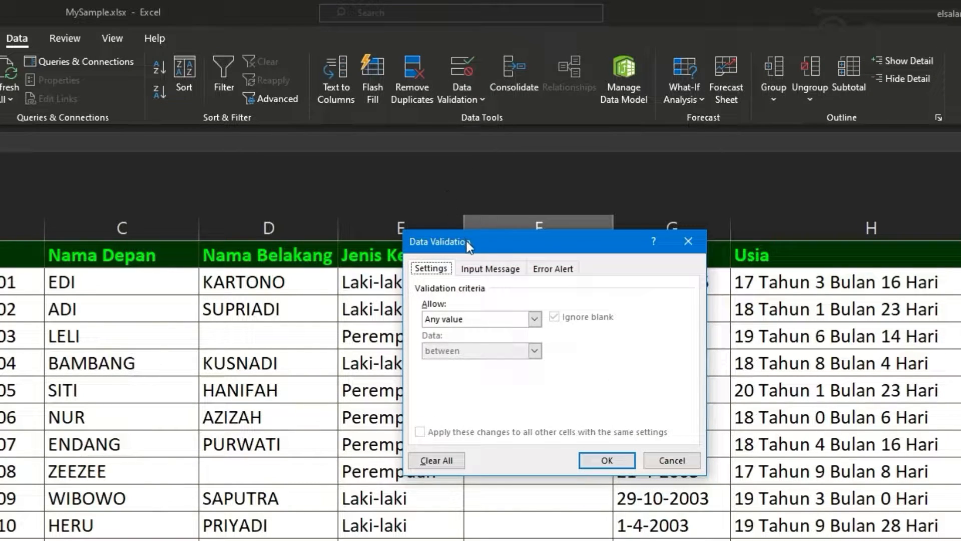
left_click_drag(467, 241, 688, 268)
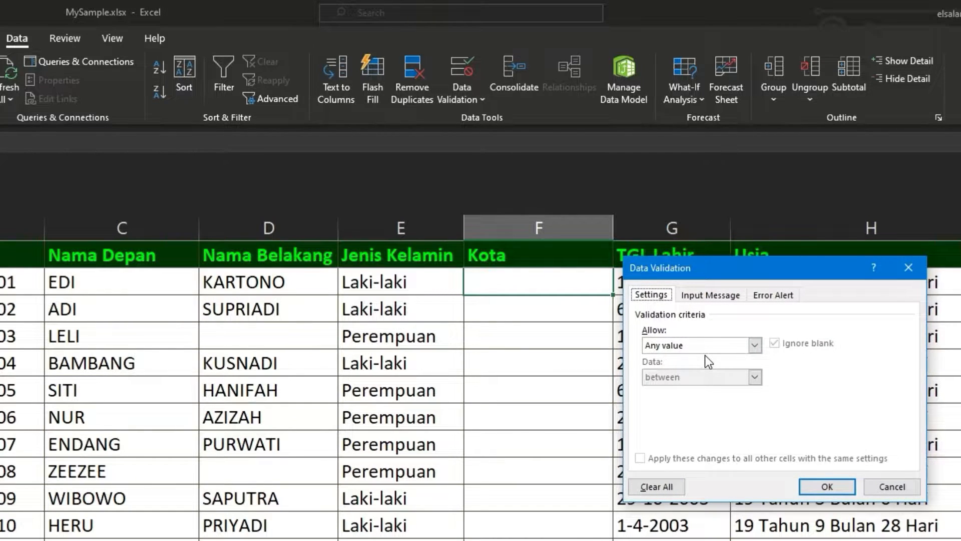
left_click(739, 351)
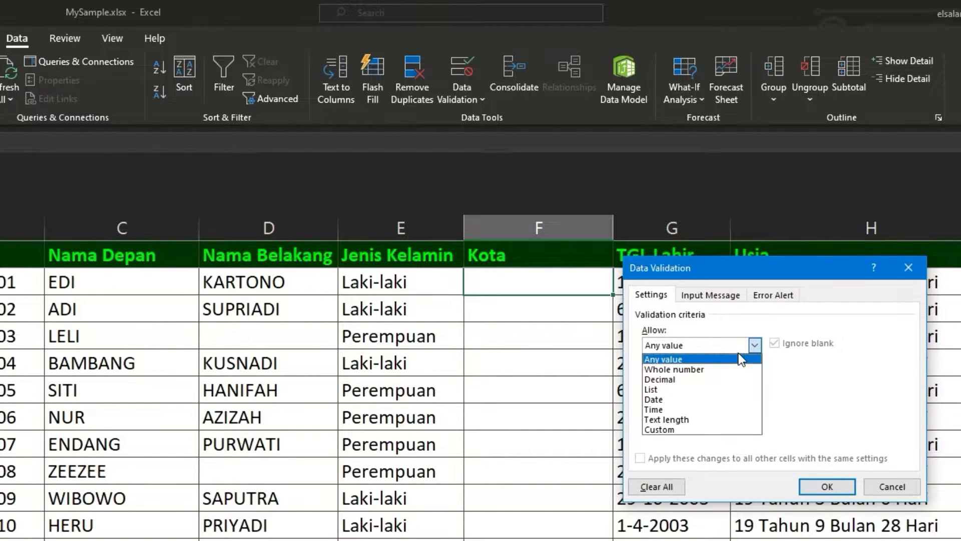
left_click(680, 389)
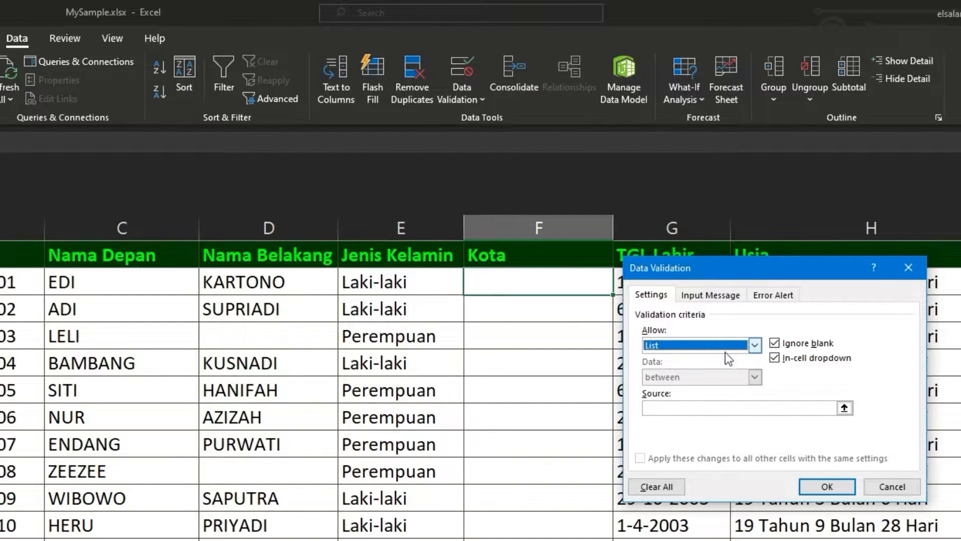
left_click(755, 346)
left_click(755, 346)
left_click(696, 409)
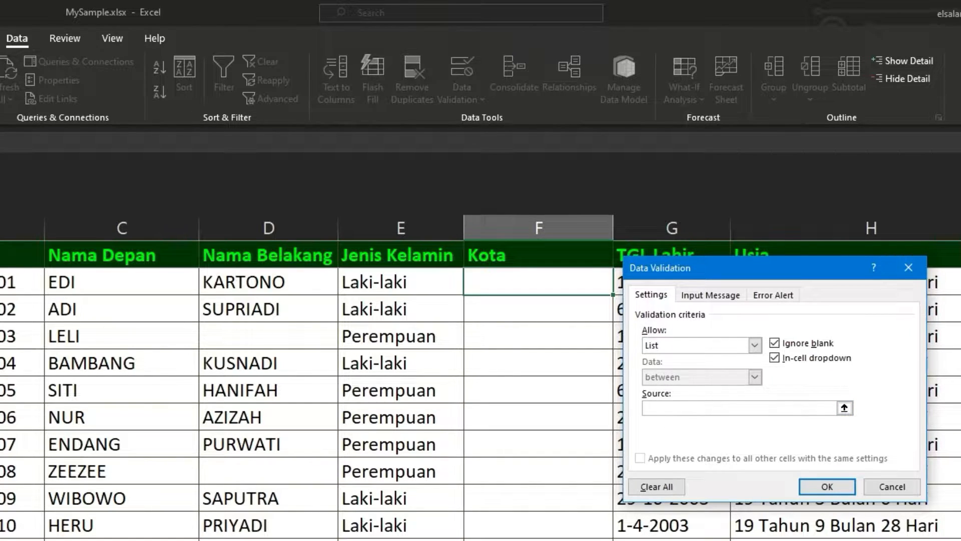
Set the list source for F2 to the city range =Master!$A$2:$A$19 and apply the validation.
left_click(844, 407)
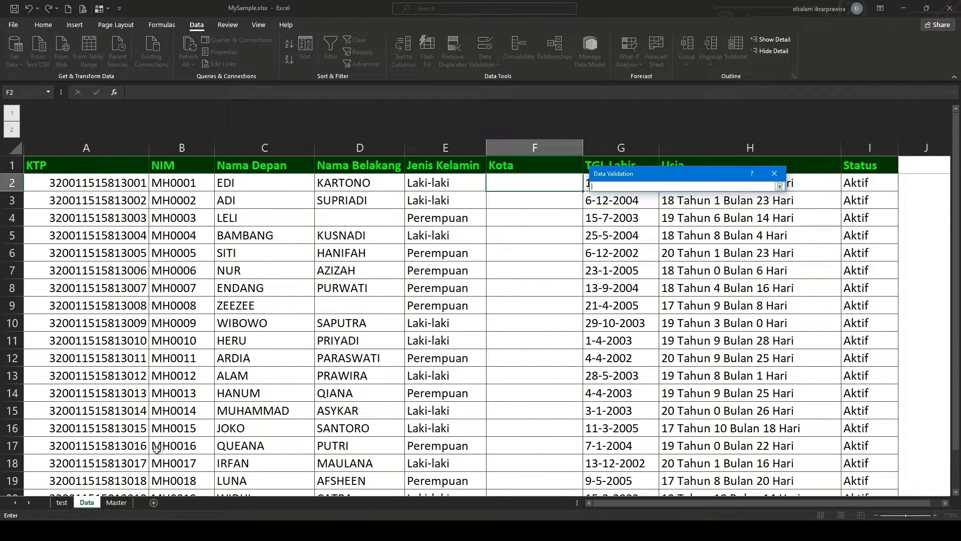
left_click(116, 502)
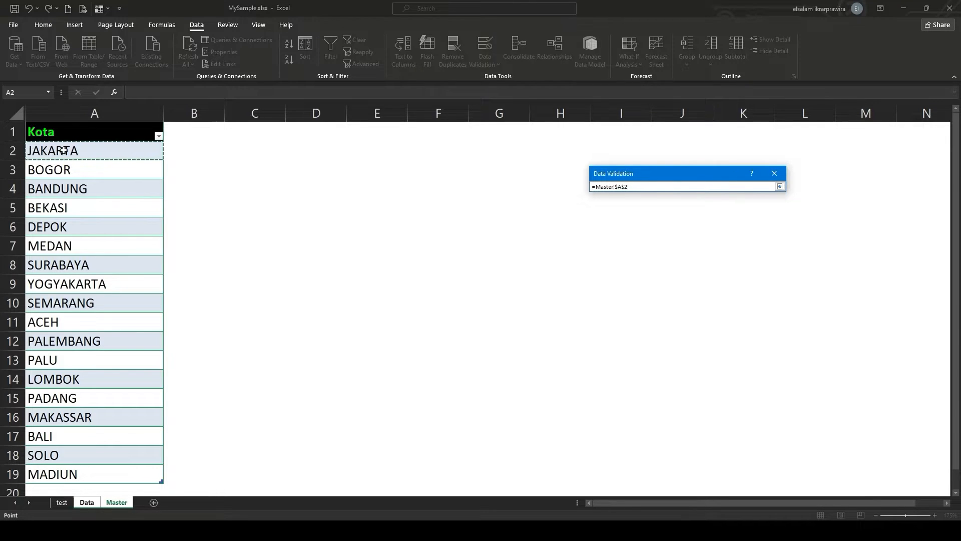
left_click_drag(95, 149, 91, 246)
left_click_drag(82, 150, 81, 476)
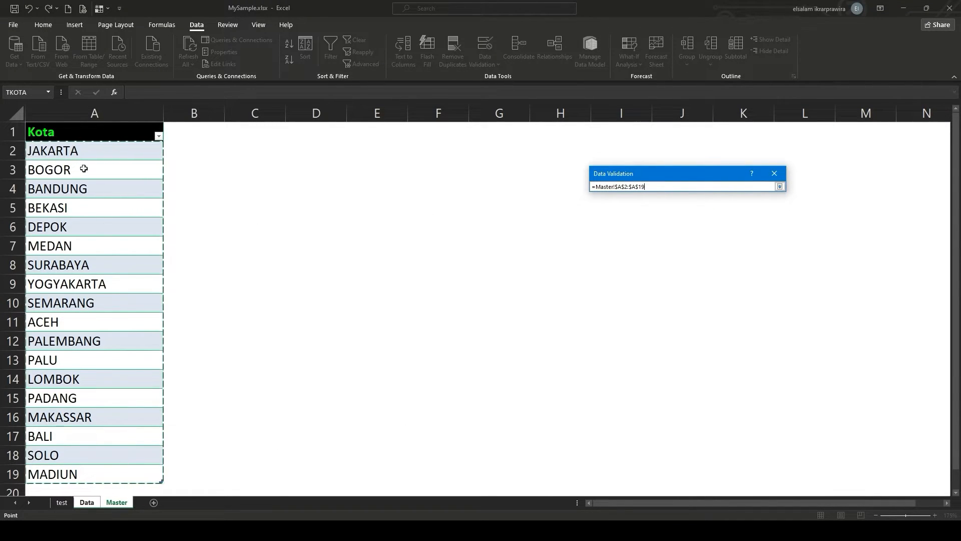
key("Return")
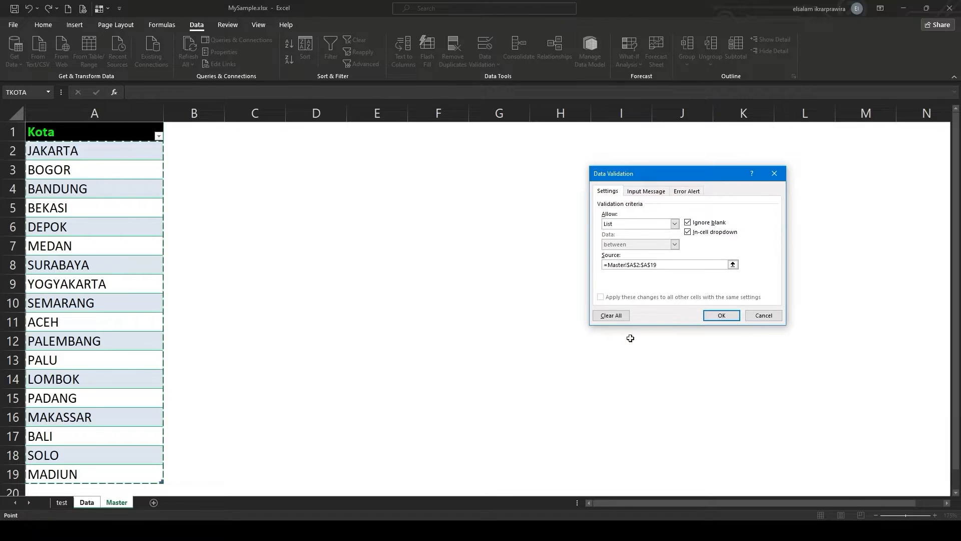
left_click(721, 315)
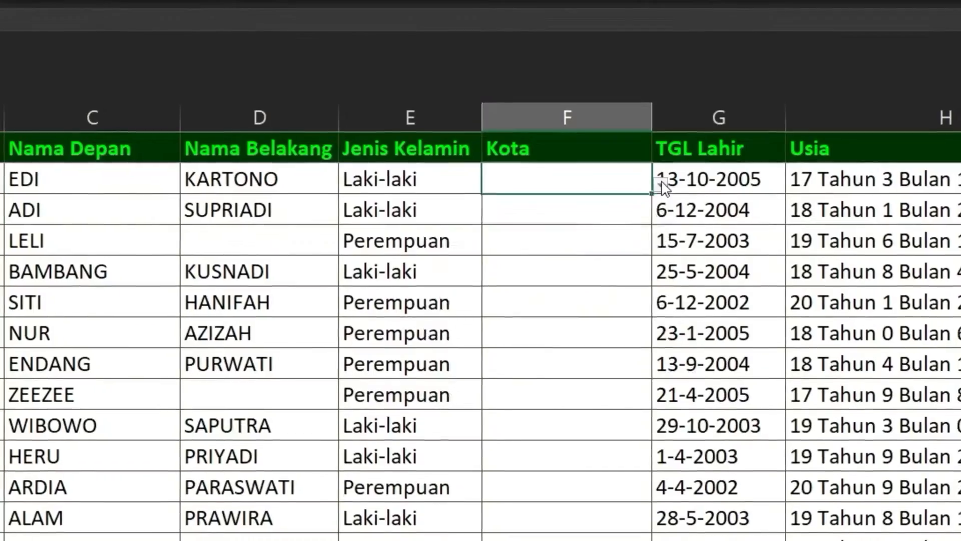
Browse the city drop-down list in cell F2 and choose BOGOR.
left_click(660, 187)
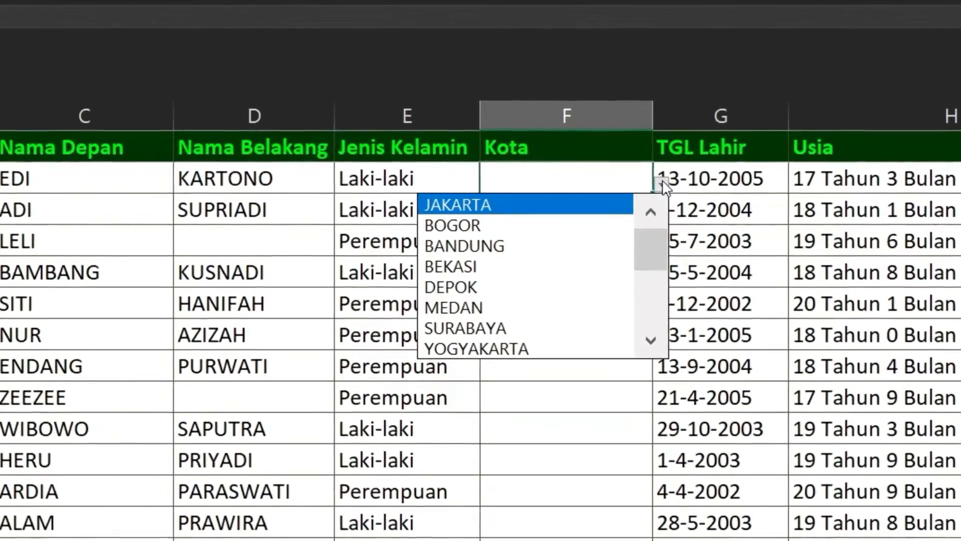
left_click_drag(653, 242, 653, 325)
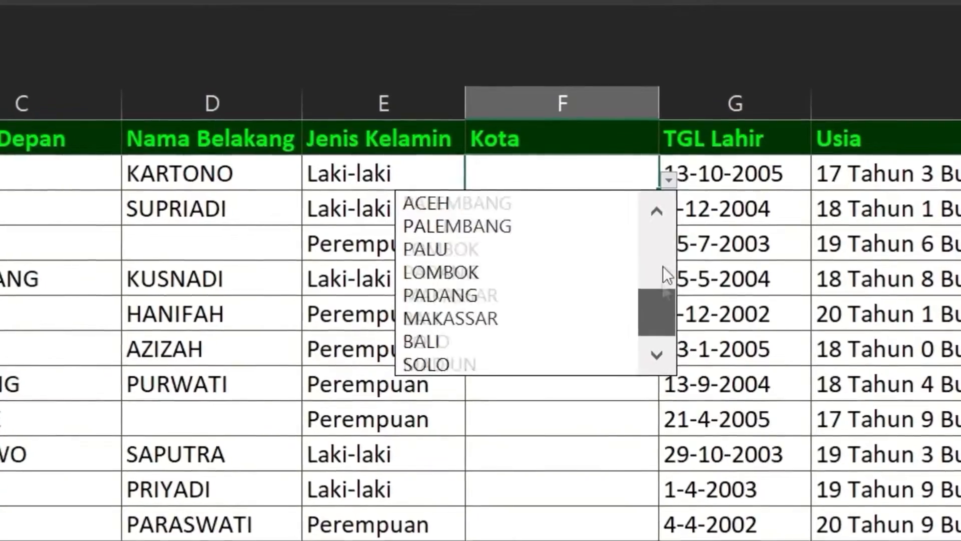
left_click_drag(662, 284, 663, 219)
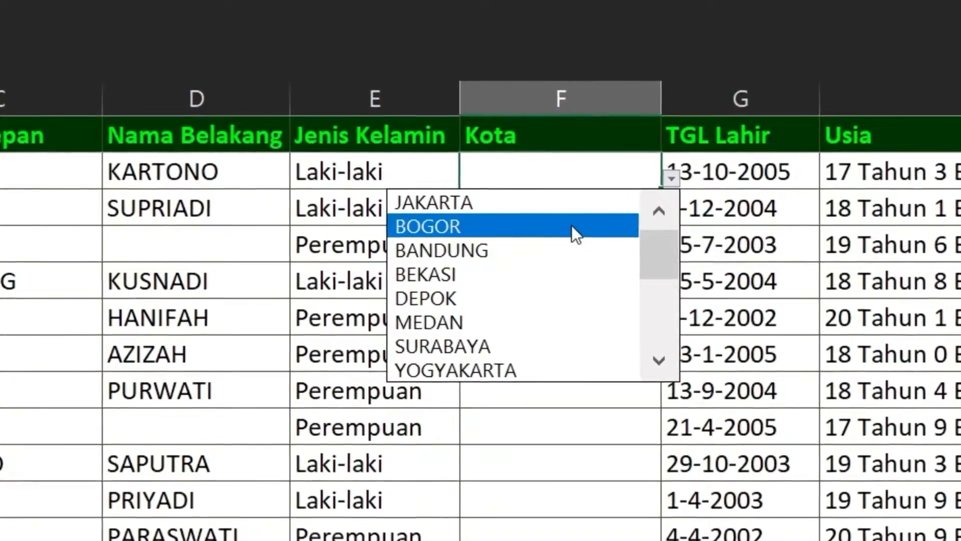
left_click(572, 225)
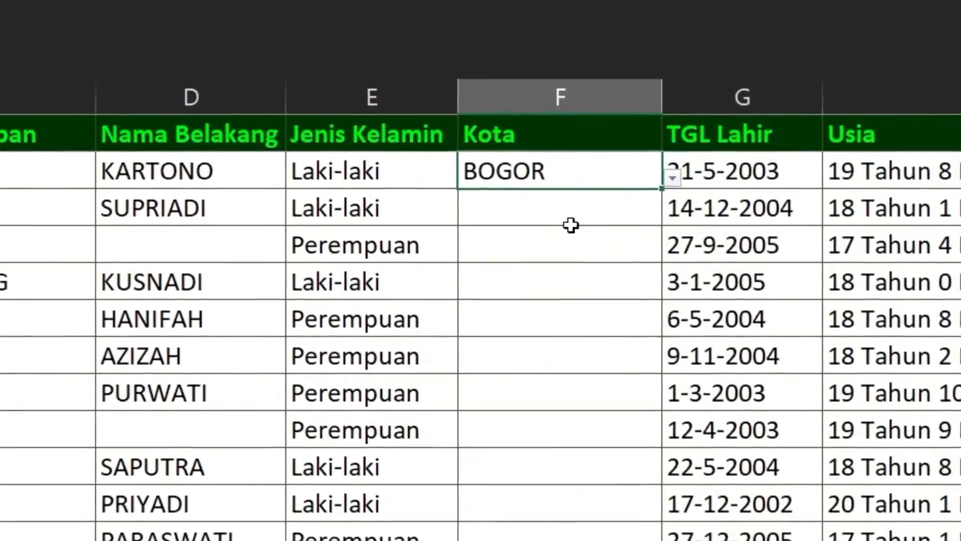
Change the city in cell F2 to ACEH using its drop-down list.
left_click(672, 178)
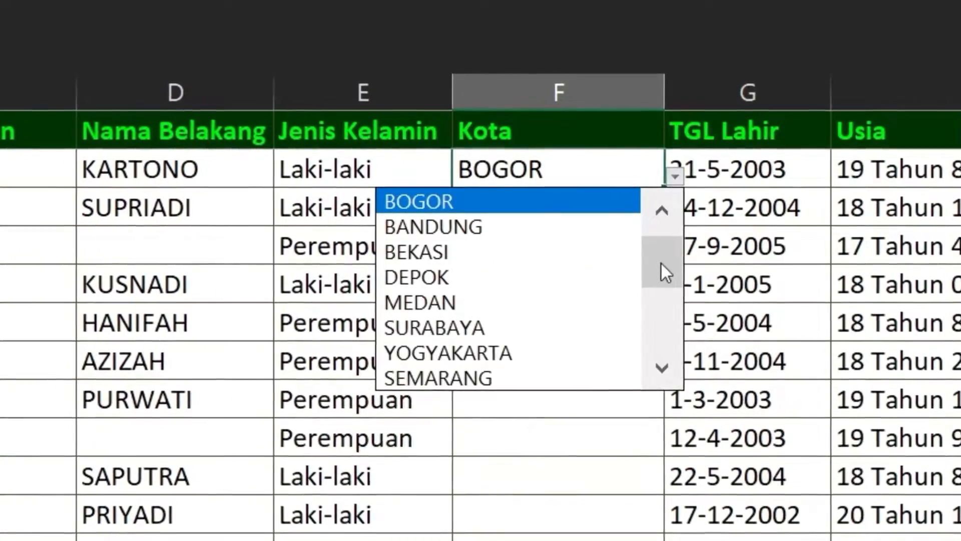
left_click_drag(661, 262, 662, 293)
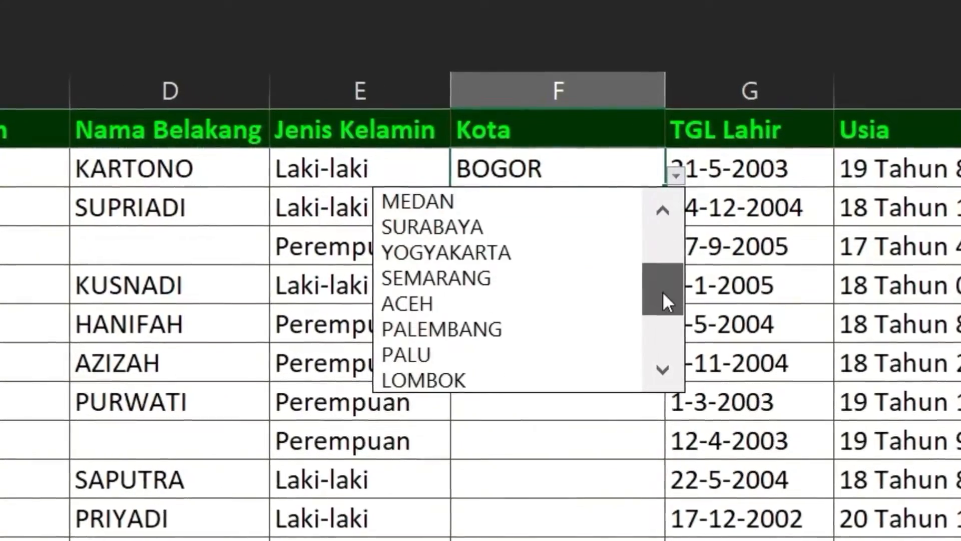
left_click(568, 299)
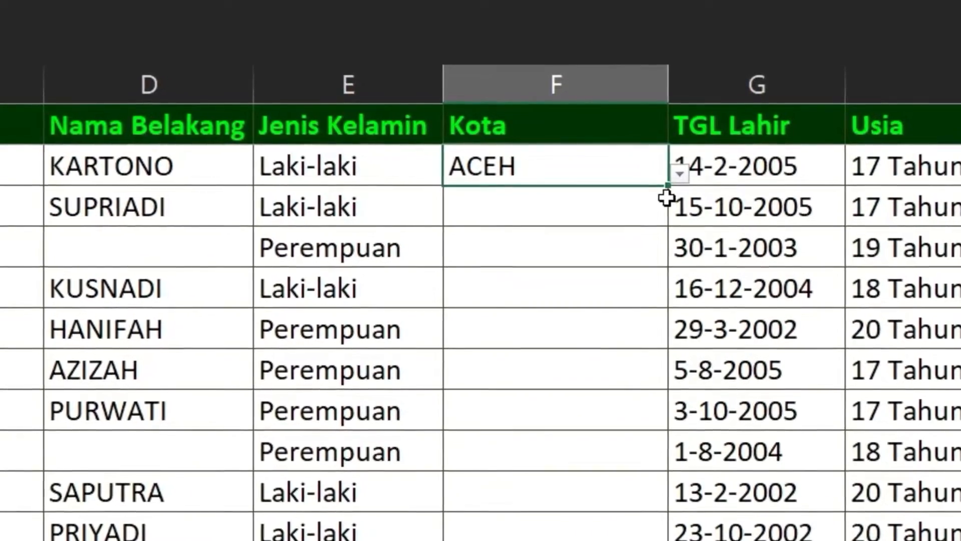
Start a data validation rule for cell F3 in the Kota column, allowing only a List.
left_click(643, 206)
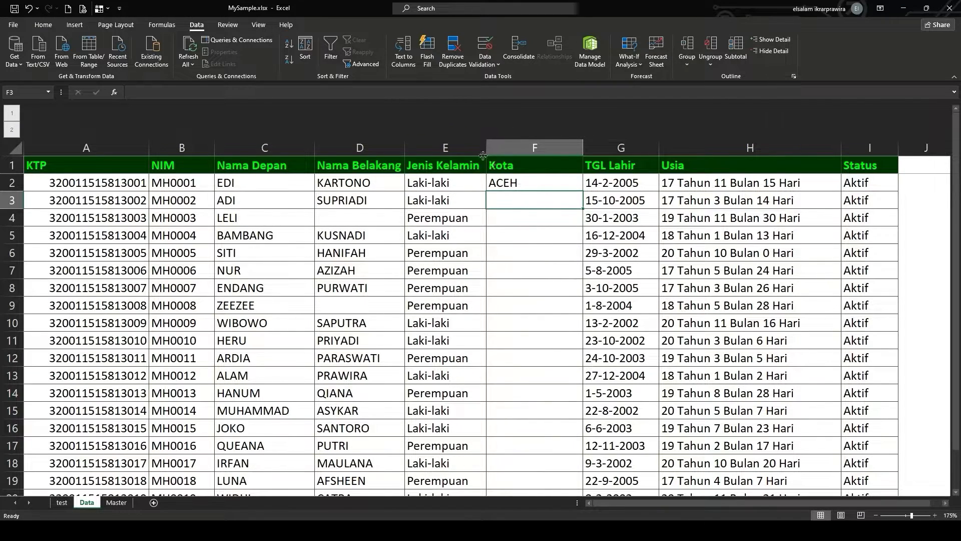
left_click(481, 50)
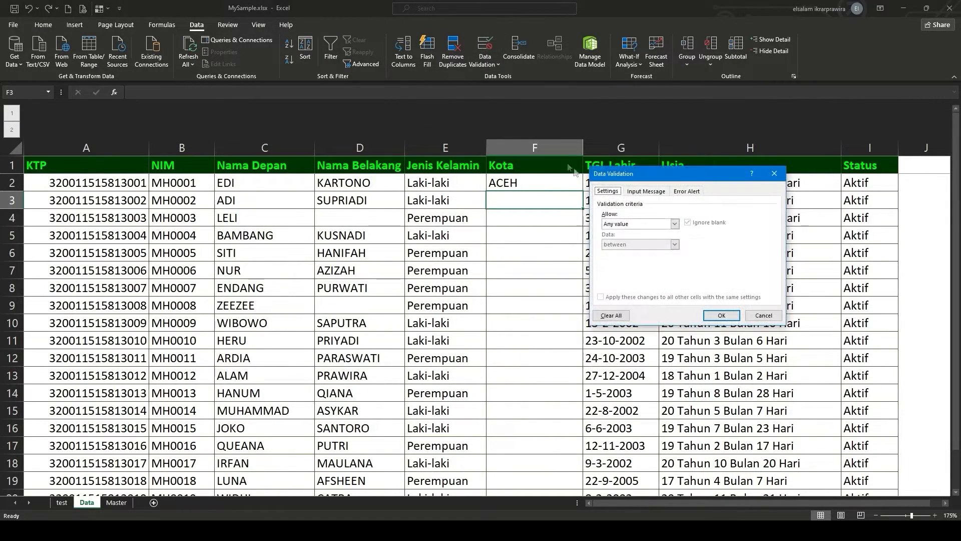
left_click(635, 224)
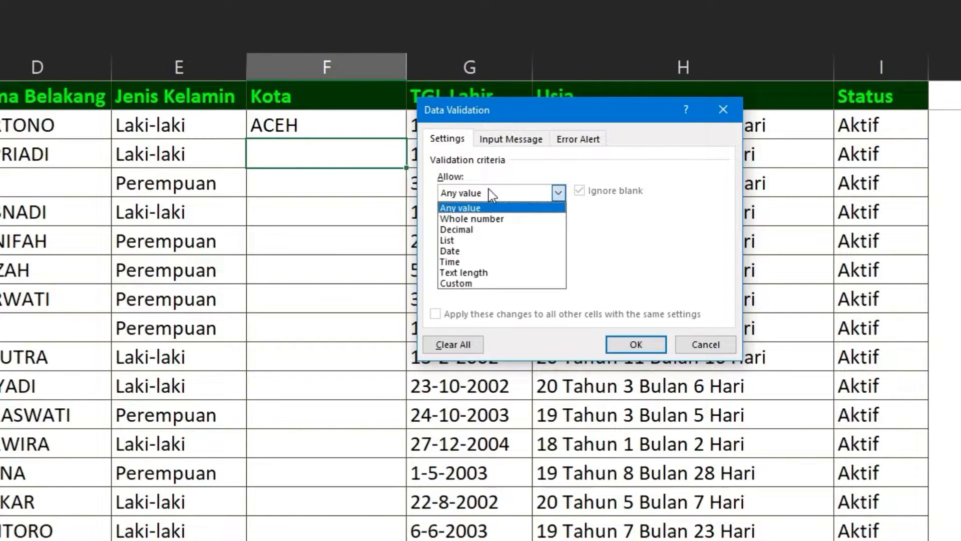
left_click(467, 241)
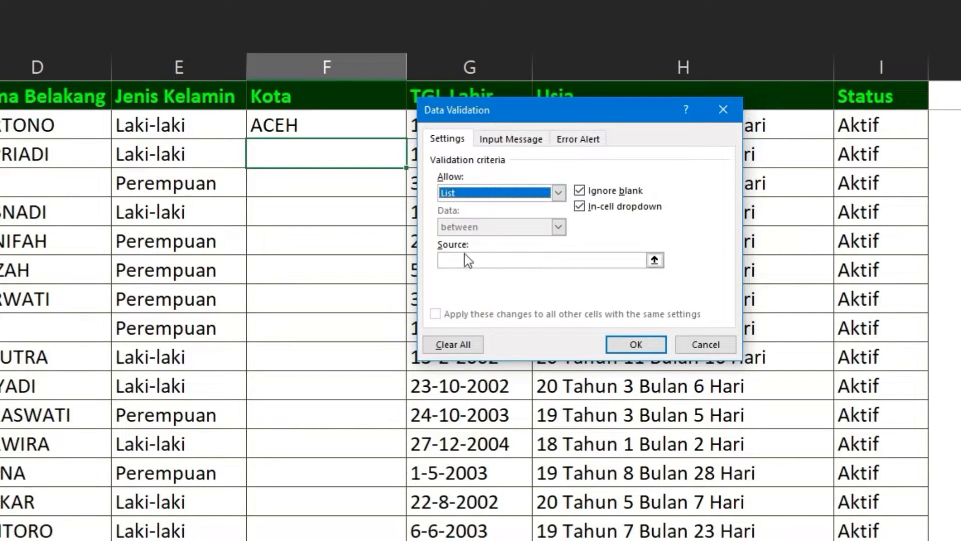
Try to use the table name directly as the list source for F3 with =TKOTA.
left_click(466, 259)
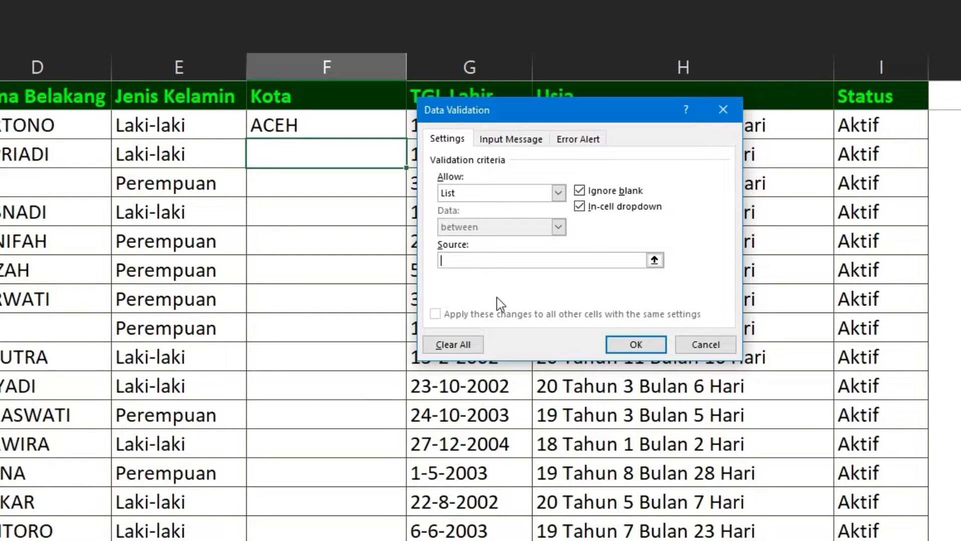
type("=TKOTA")
left_click(446, 261)
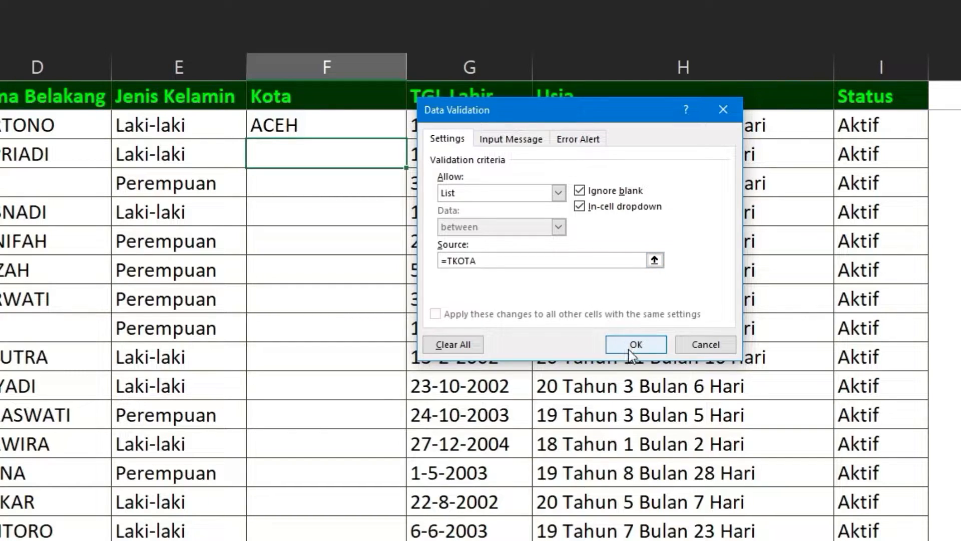
left_click(617, 339)
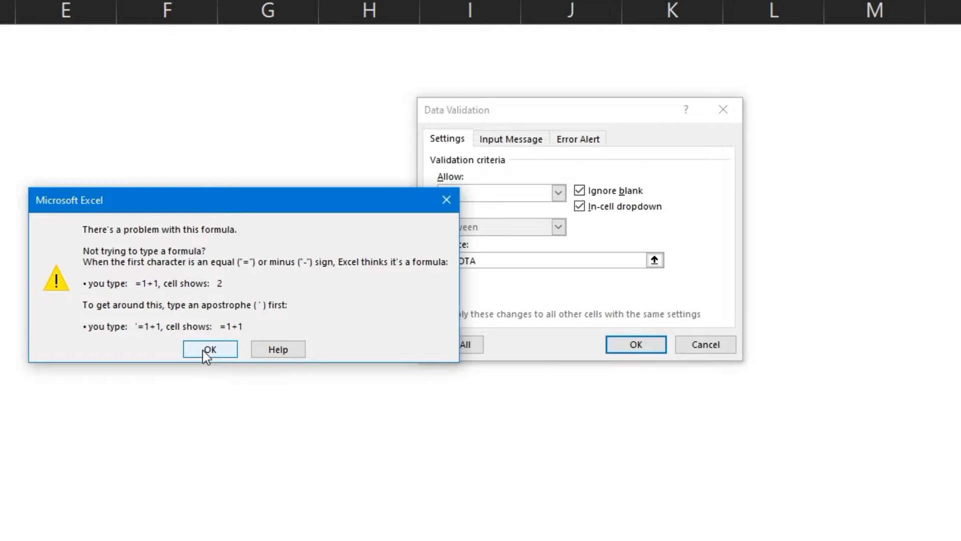
left_click(207, 351)
Wrap the table name in the INDIRECT function so F3's list source is =indirect("TKOTA"), and apply the validation.
left_click(450, 260)
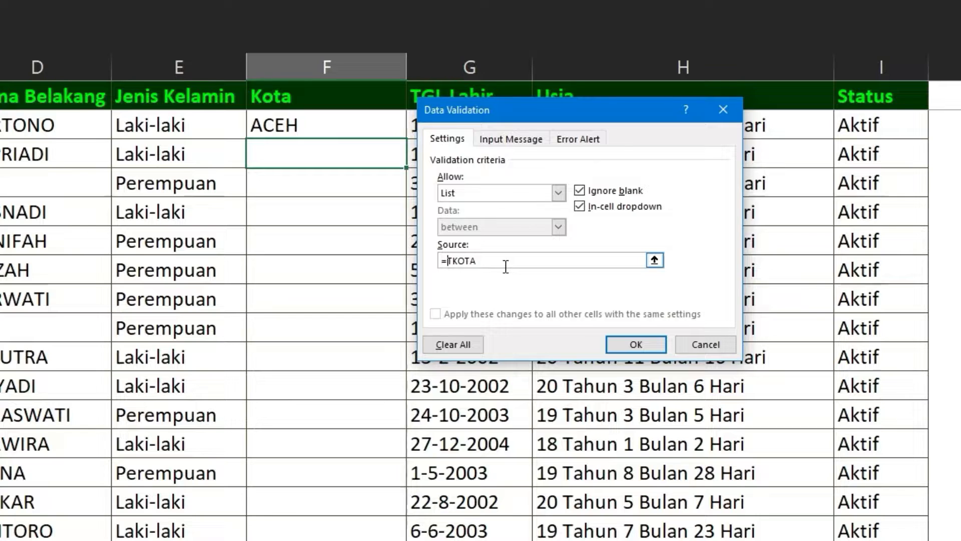
type("indirect")
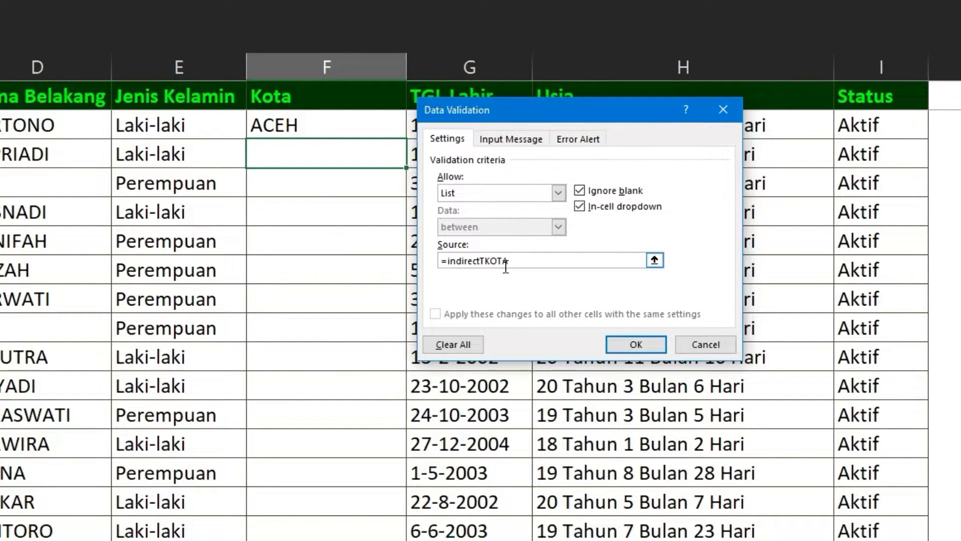
type("(\"")
left_click(529, 262)
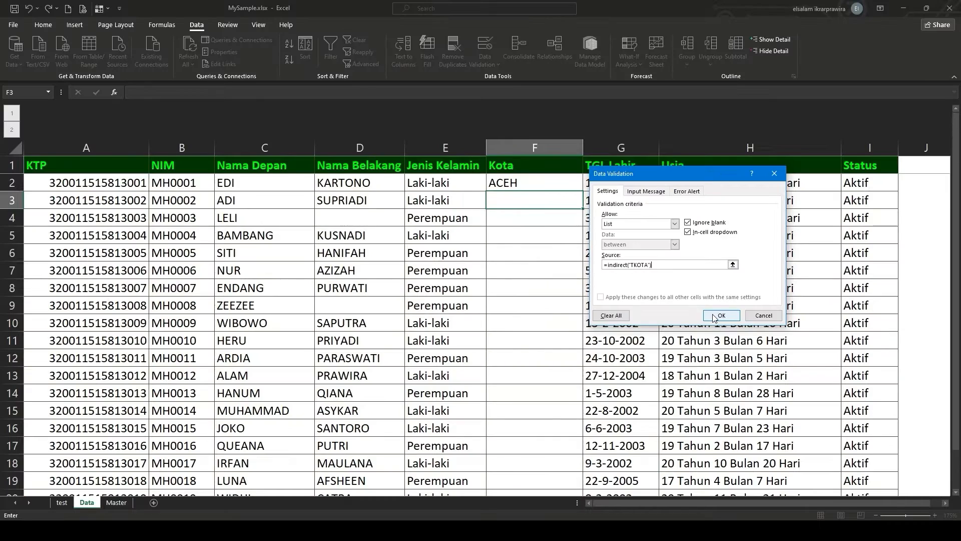
left_click(715, 315)
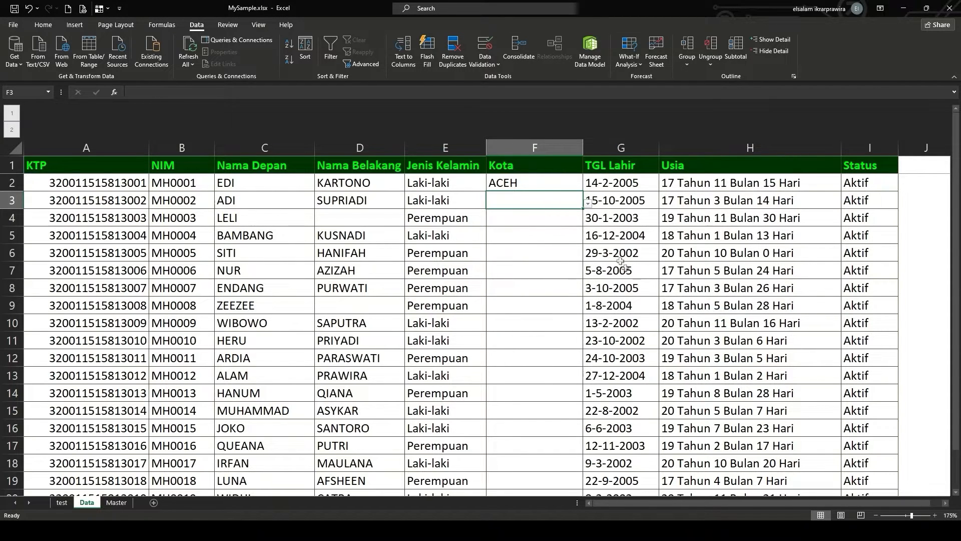
Choose BOGOR from the city drop-down list in cell F3.
left_click(587, 204)
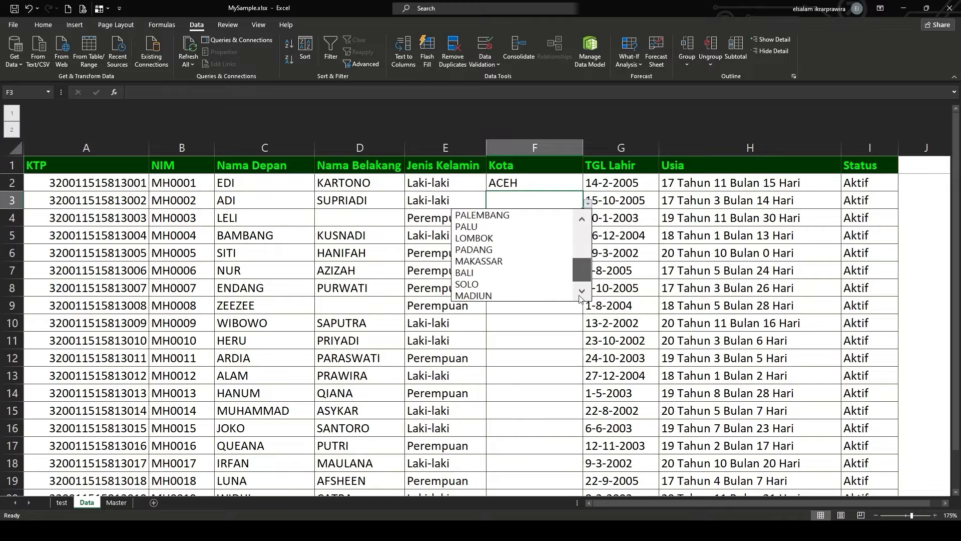
scroll(561, 240, "up", 4)
left_click(570, 229)
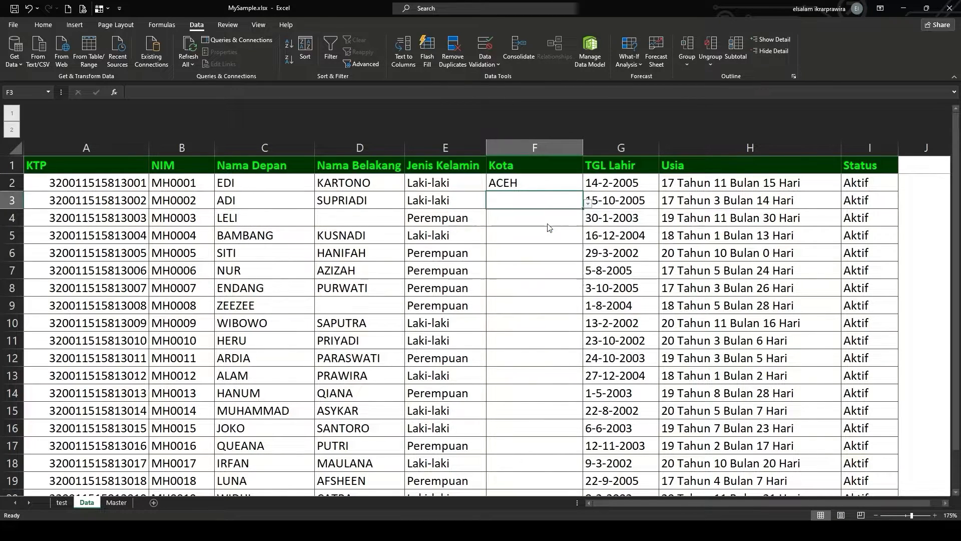
Compare the last cities offered in the drop-down lists of cells F3 and F2.
left_click(588, 203)
scroll(585, 238, "down", 3)
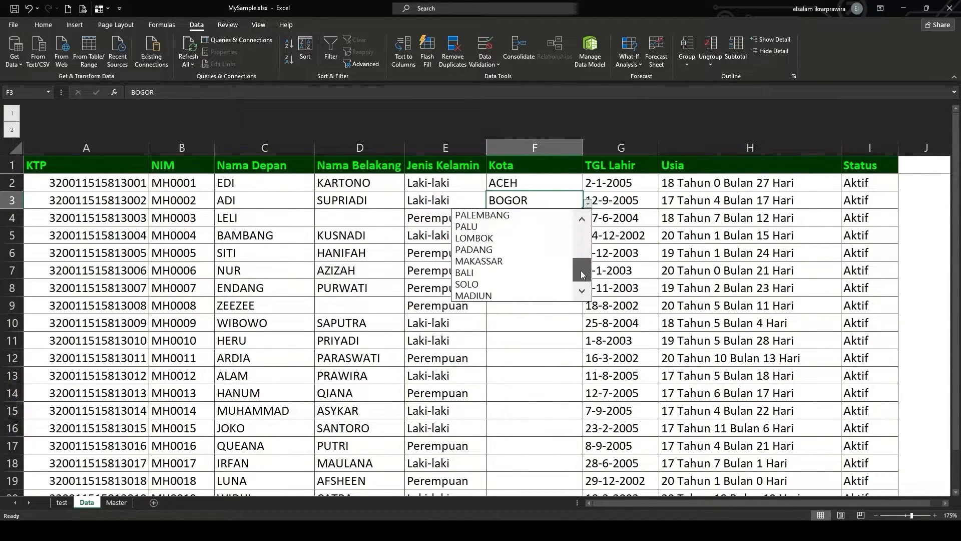
left_click(620, 271)
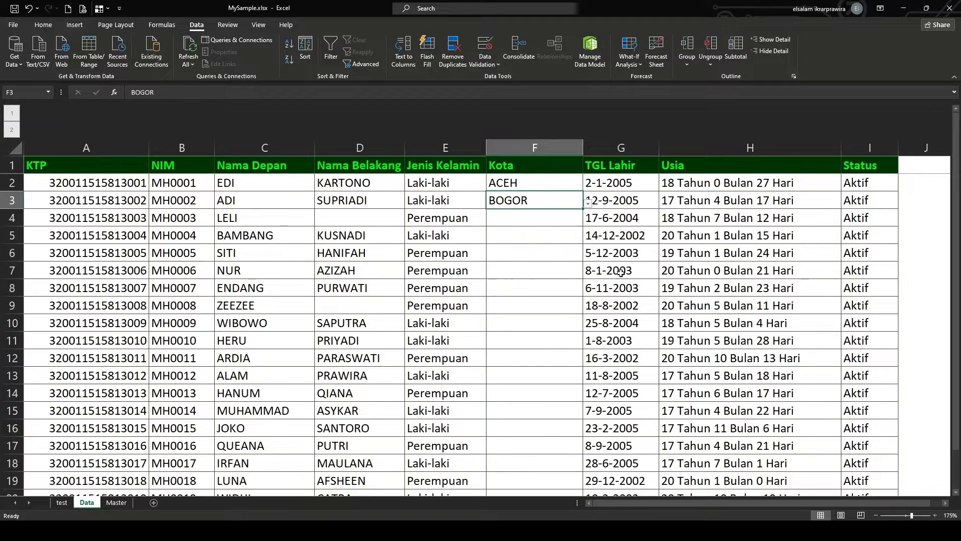
left_click(576, 183)
left_click(588, 185)
left_click(582, 273)
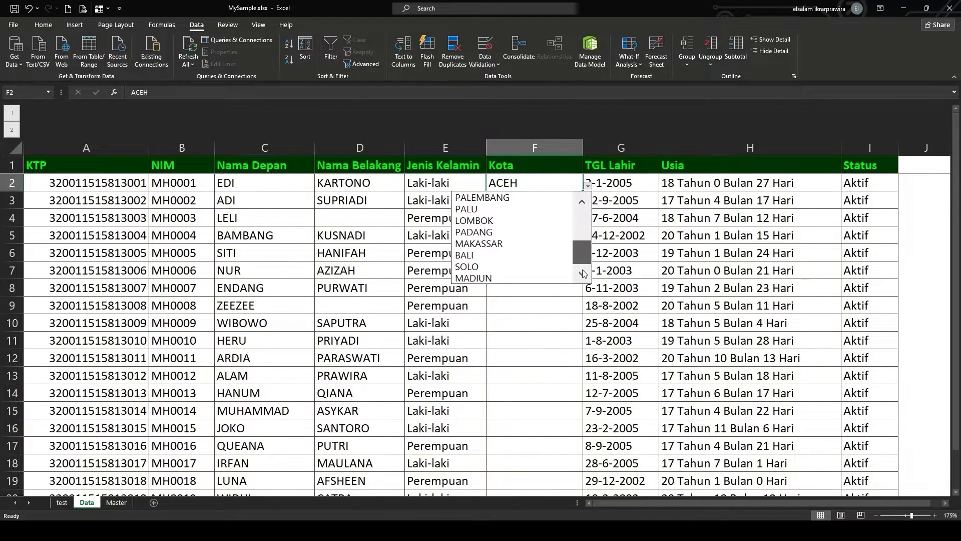
left_click(608, 269)
left_click(549, 198)
left_click(543, 188)
left_click(538, 200)
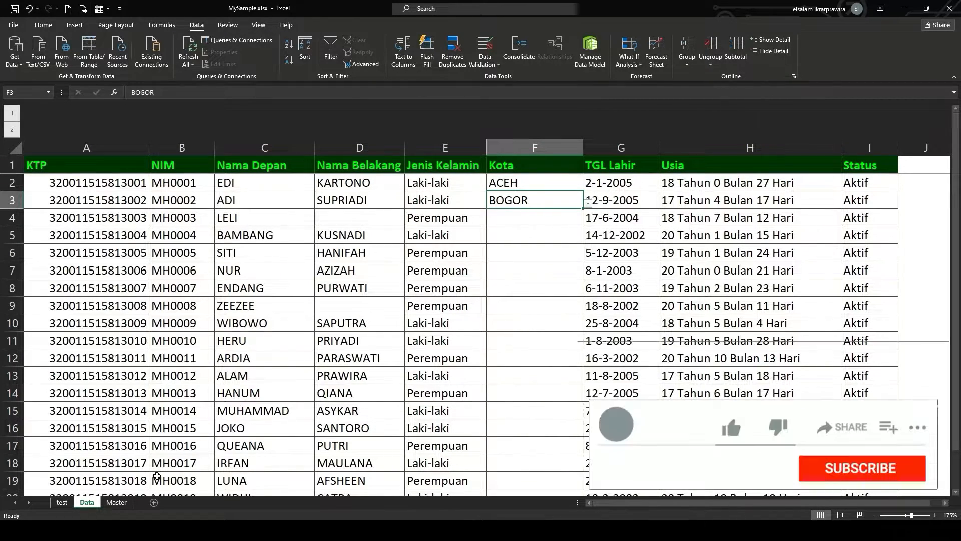
Add JAKARTA SELATAN in cell A20 of the Master sheet, directly below MADIUN in the Kota table.
left_click(116, 502)
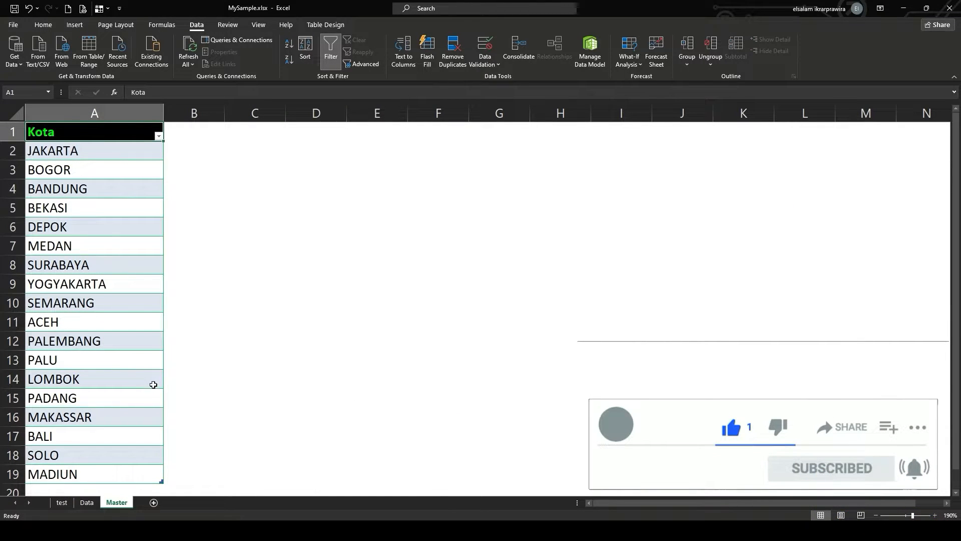
scroll(157, 382, "down", 1)
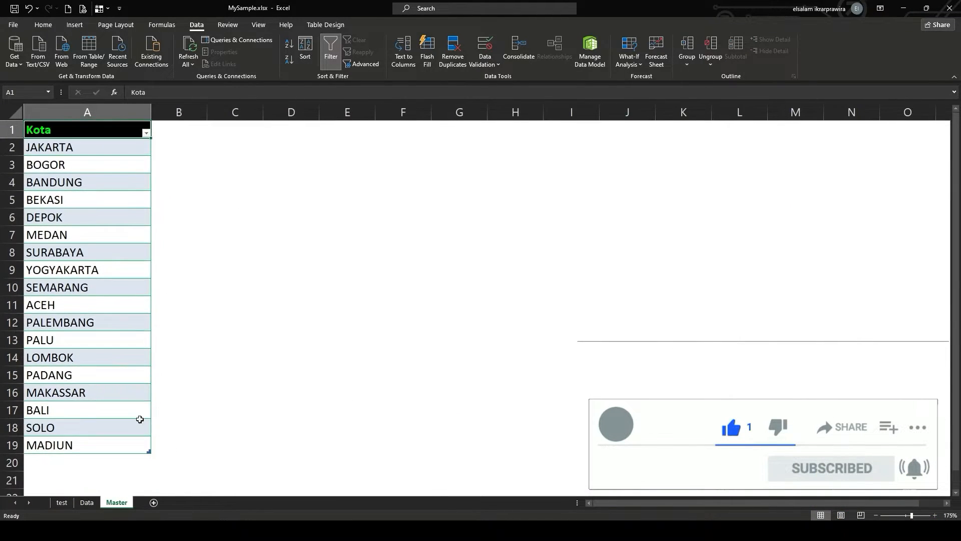
left_click(111, 460)
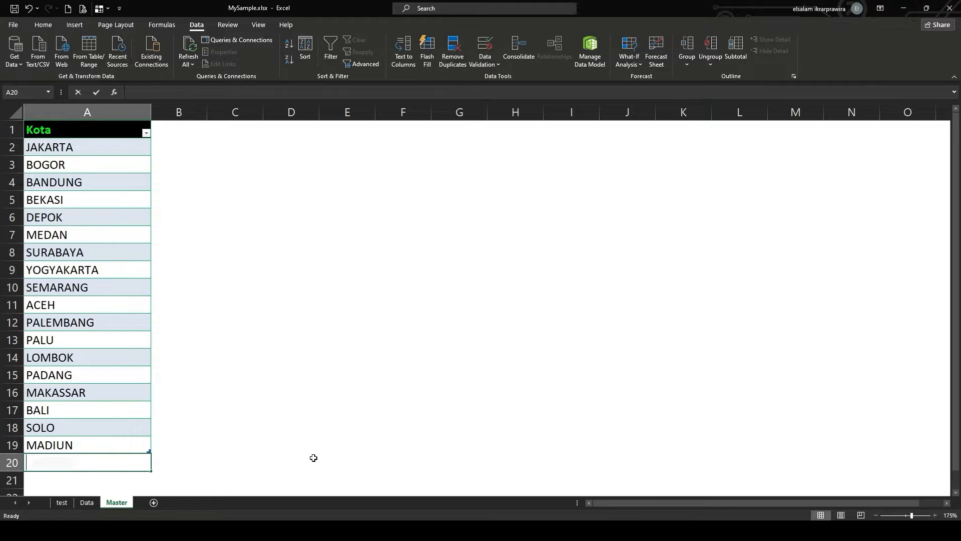
type("JAKARTA S")
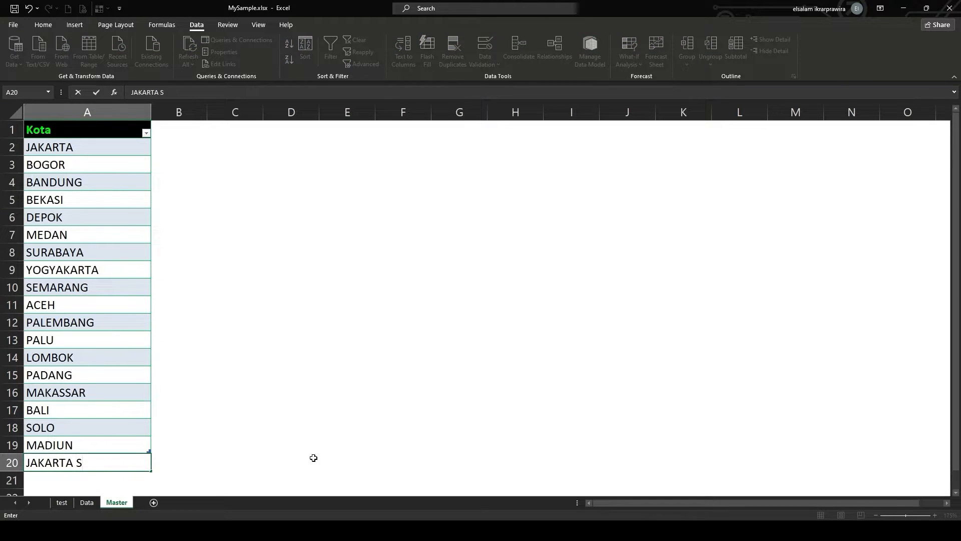
type("ELATAN")
key("Return")
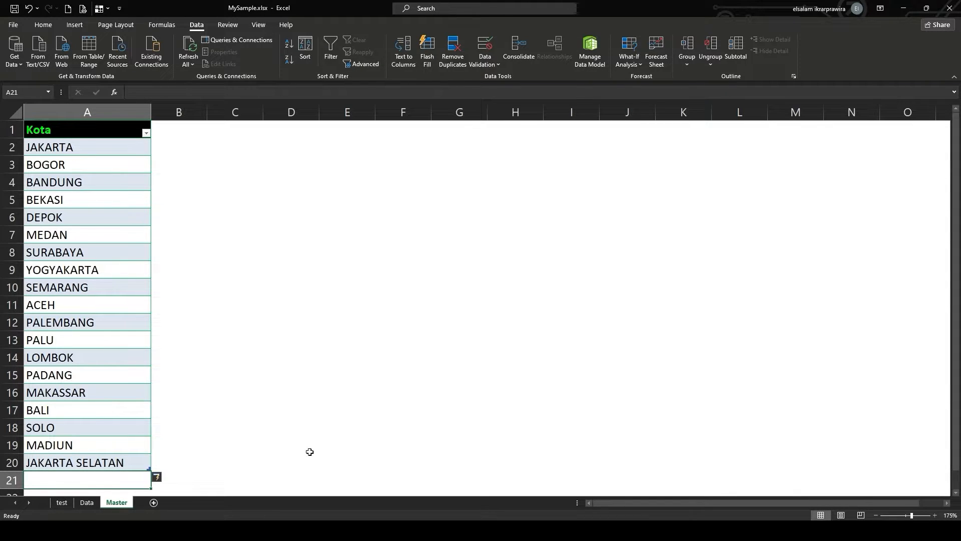
On the Data sheet, choose MADIUN from the drop-down list in F2 and recheck the end of that list.
left_click(87, 503)
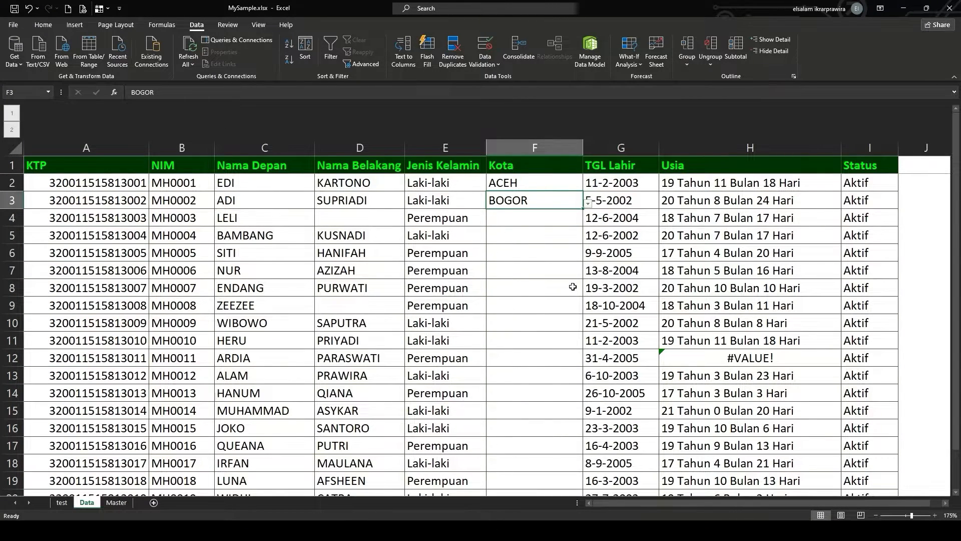
left_click(570, 184)
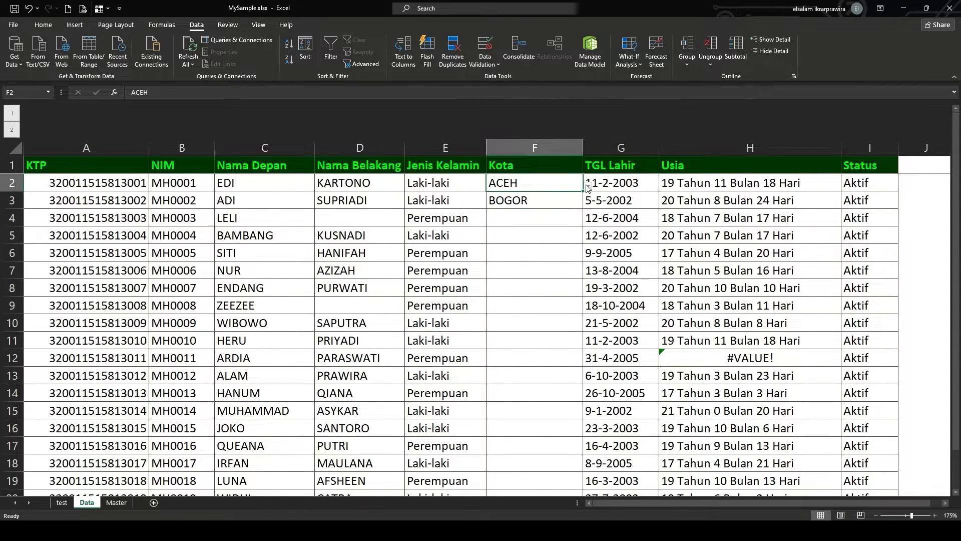
left_click(588, 186)
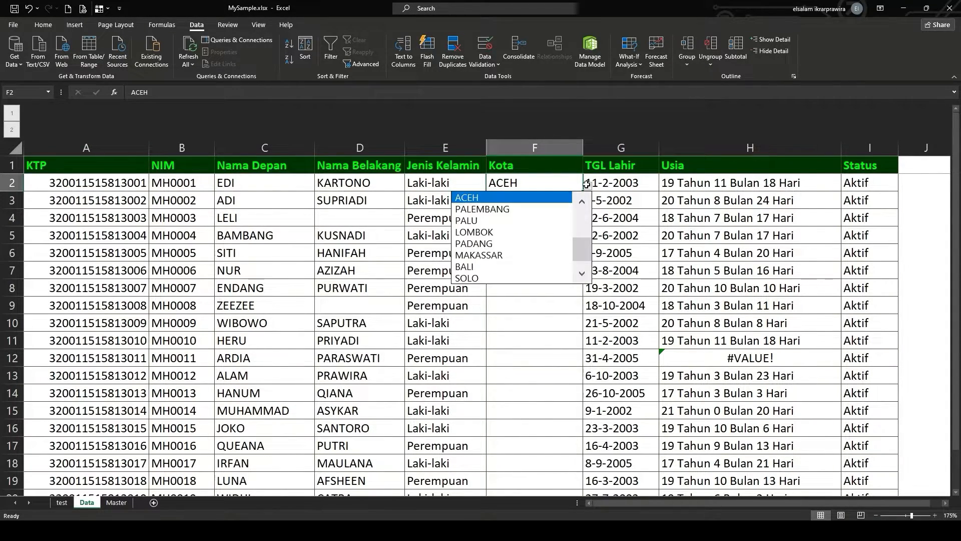
left_click(584, 260)
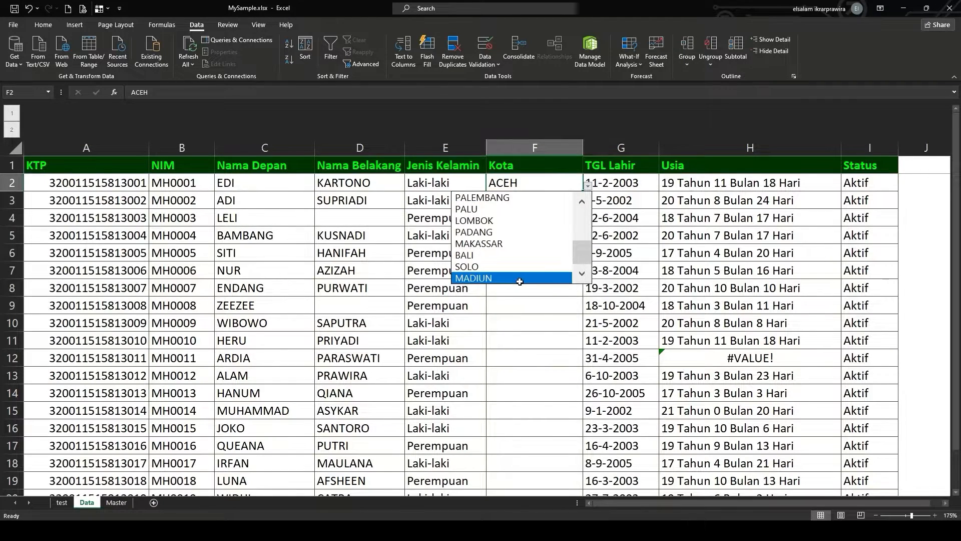
left_click_drag(581, 253, 581, 286)
left_click(553, 279)
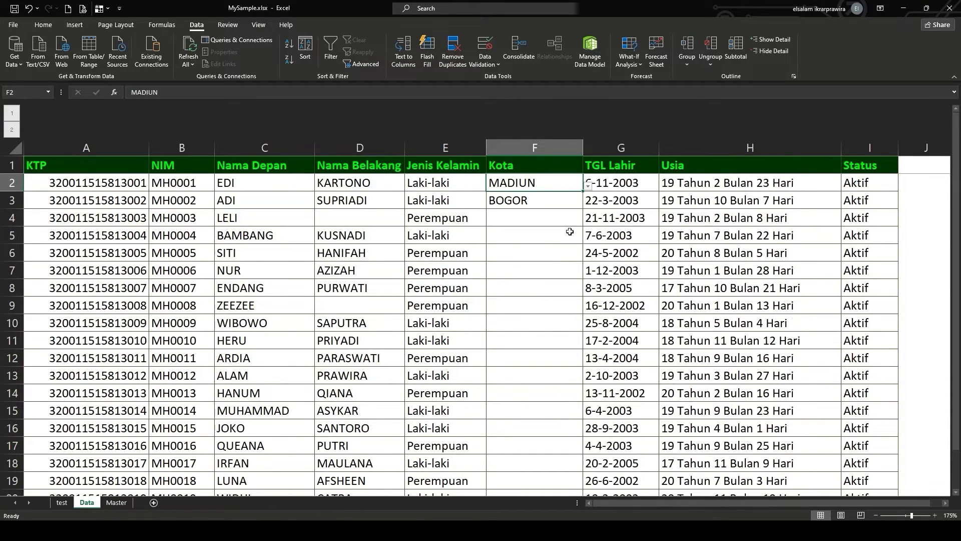
left_click(589, 186)
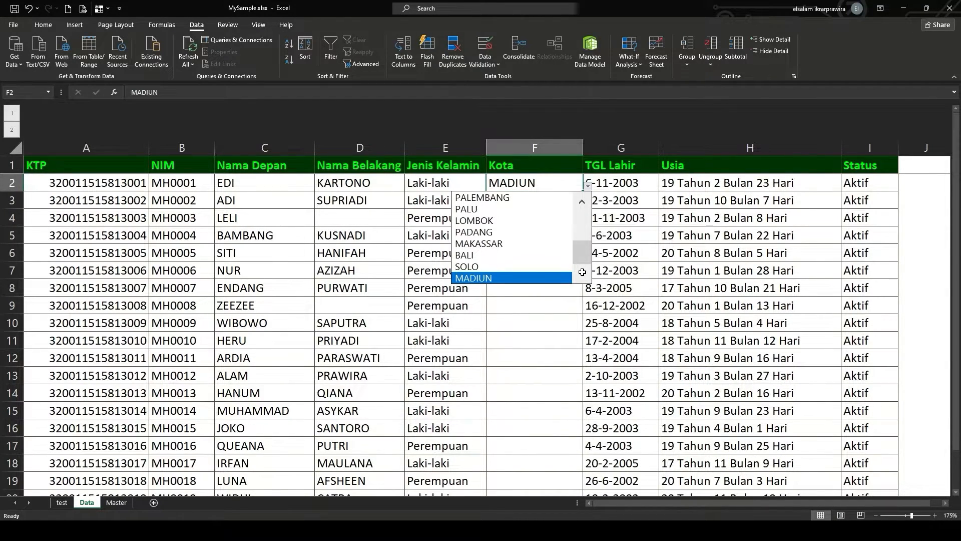
left_click(618, 251)
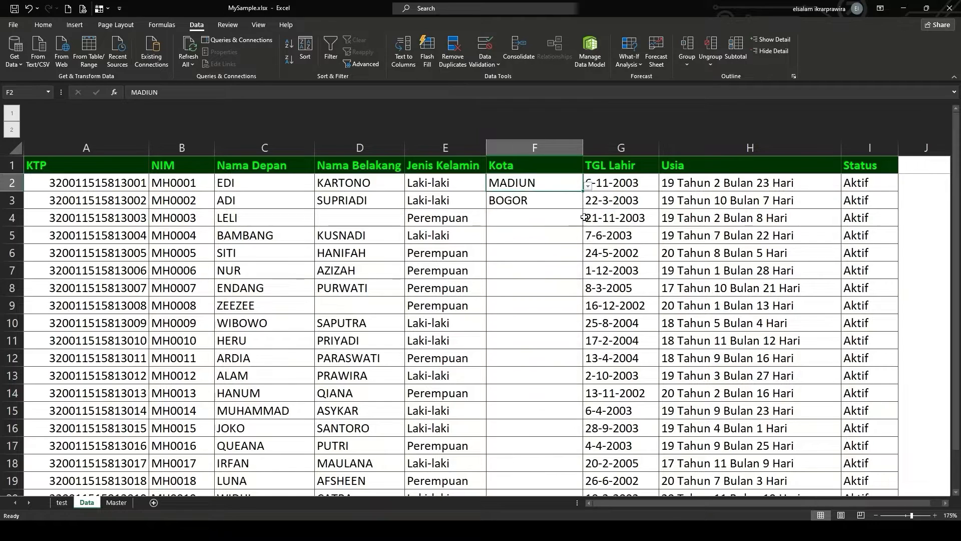
Choose JAKARTA SELATAN from the drop-down list in F3 and widen the Kota column to fit it.
left_click(567, 200)
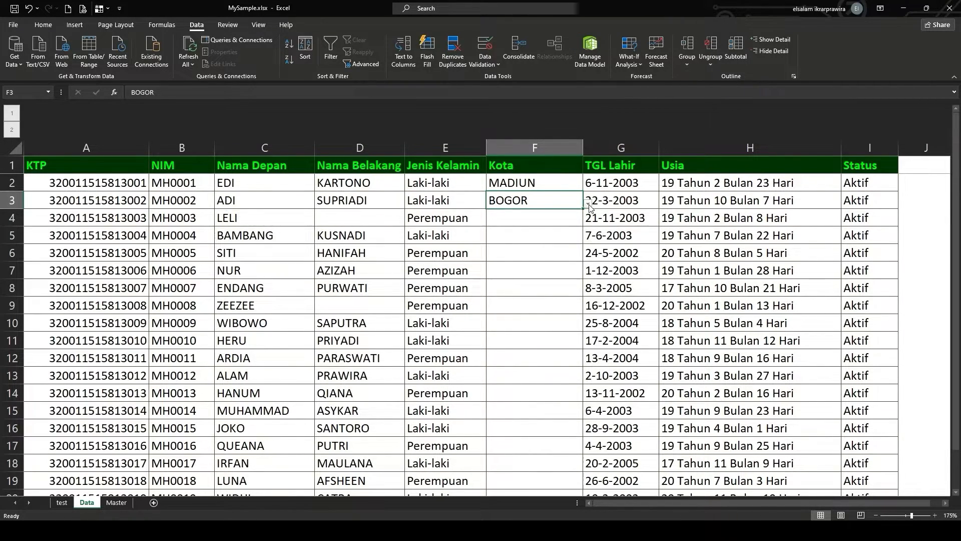
left_click(588, 204)
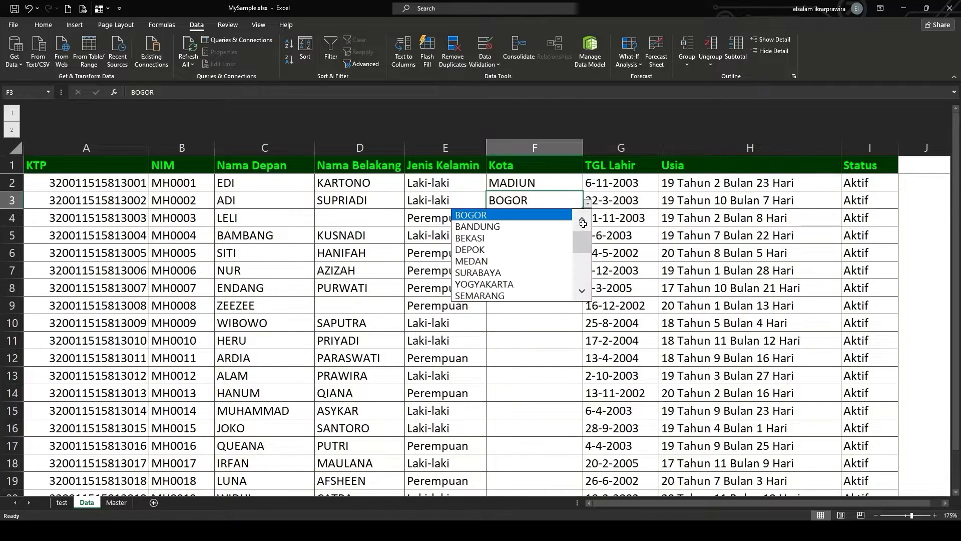
left_click_drag(581, 242, 583, 287)
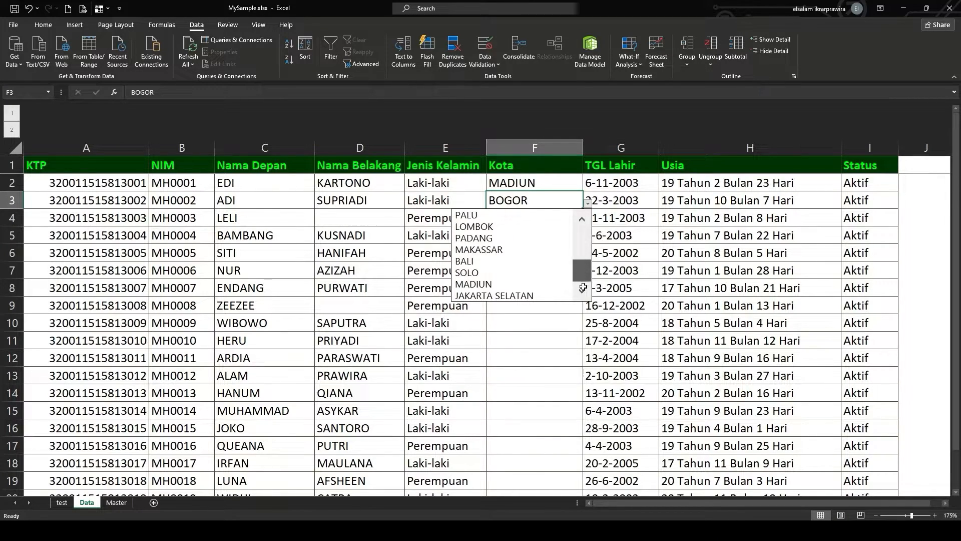
left_click(545, 295)
left_click_drag(583, 148, 613, 152)
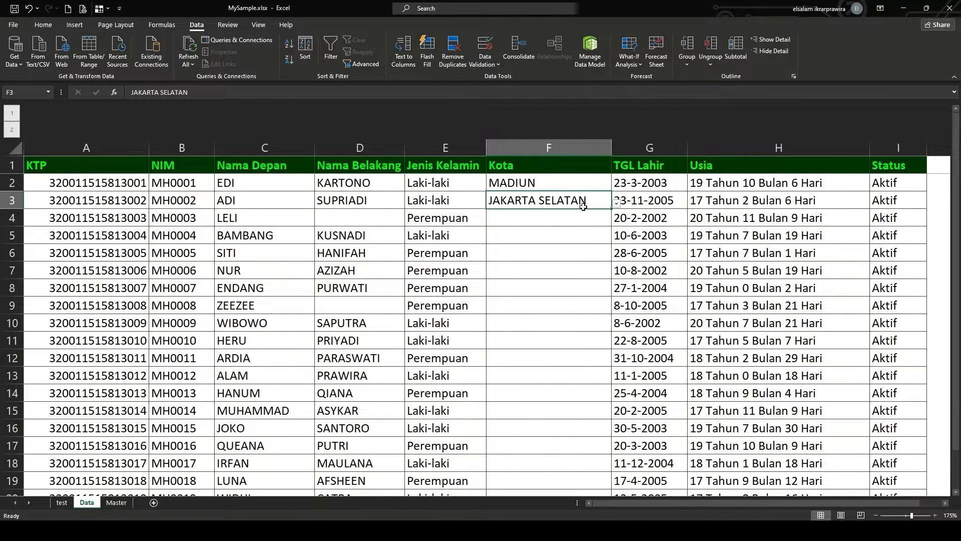
Check the table name assigned to the Kota city list on the Master sheet.
left_click(565, 185)
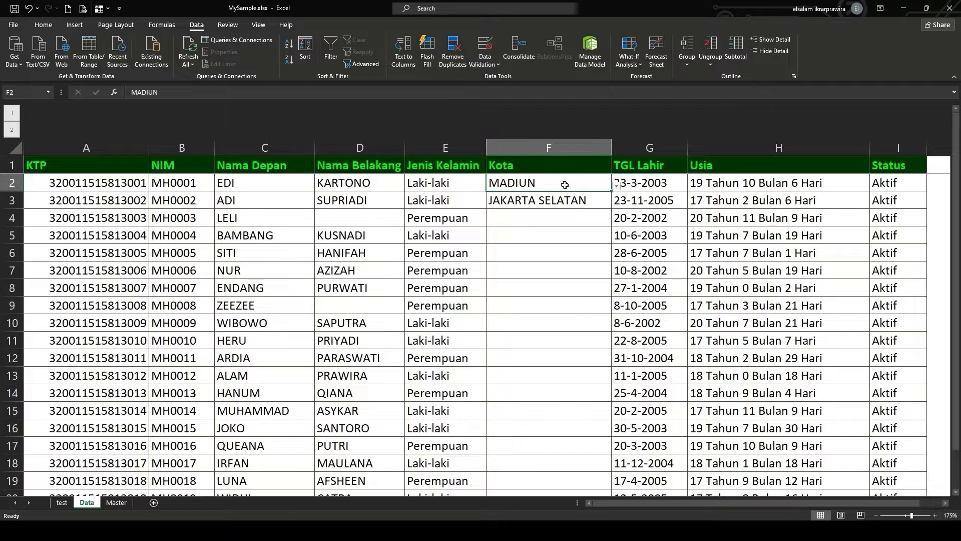
left_click(120, 503)
left_click(126, 215)
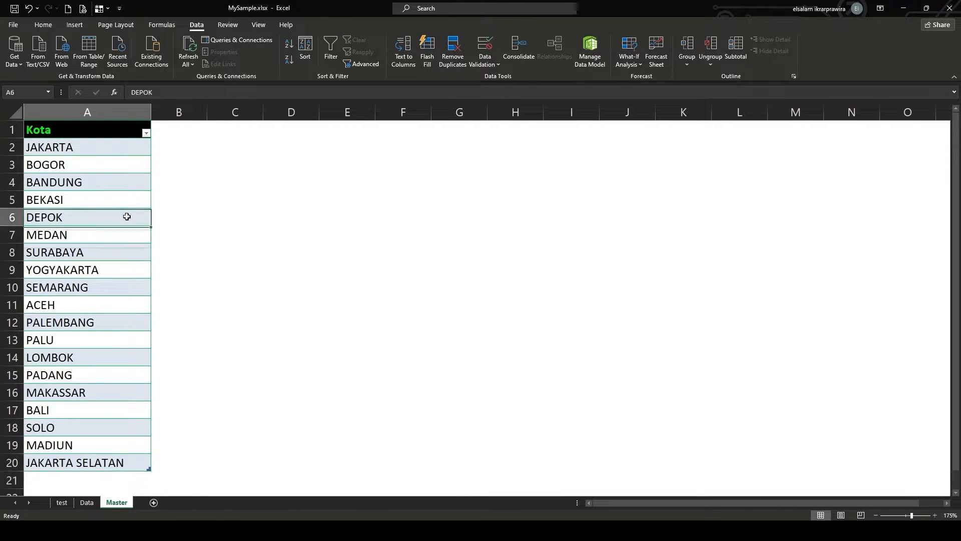
left_click(335, 28)
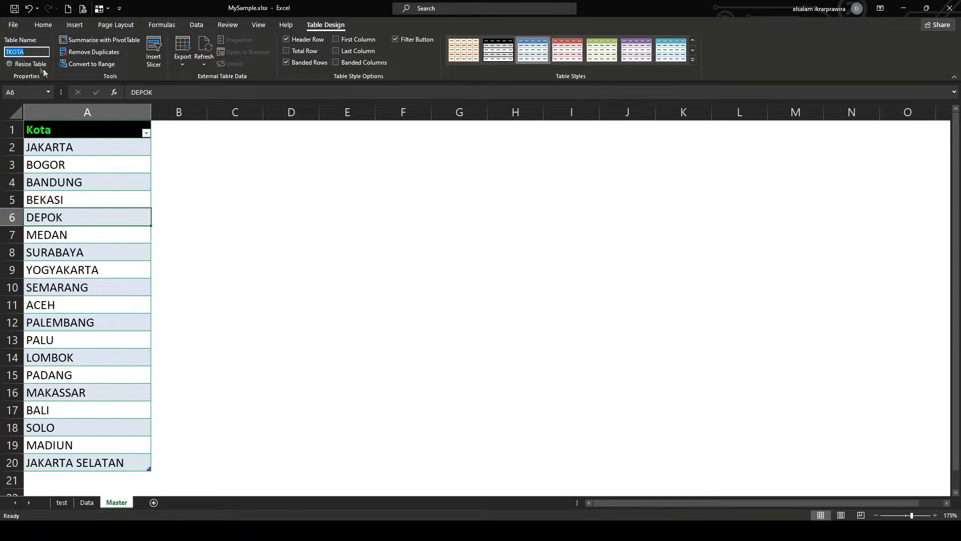
left_click(174, 240)
Add JAKARTA UTARA in cell A21, directly below JAKARTA SELATAN in the Kota table.
left_click(133, 478)
scroll(292, 394, "down", 2)
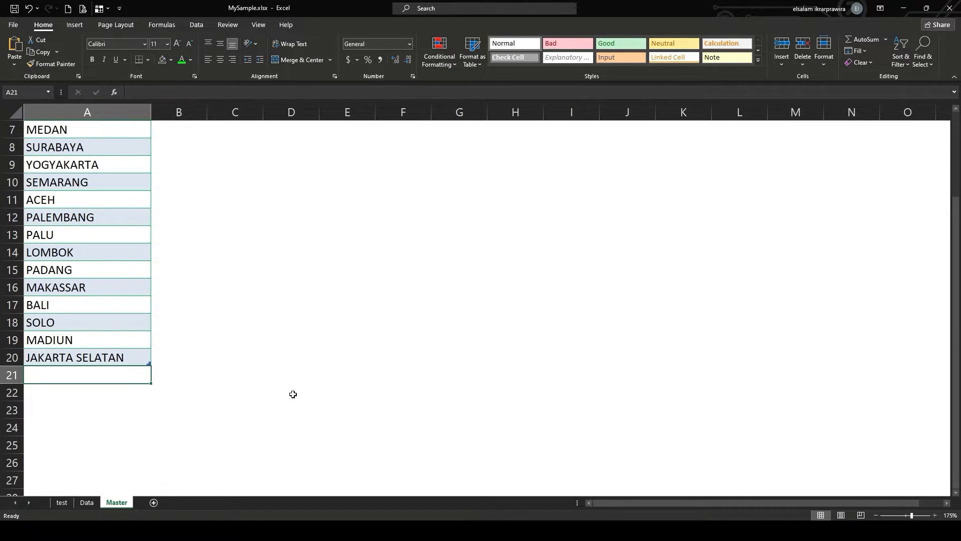
type("JAKARTA UTARA")
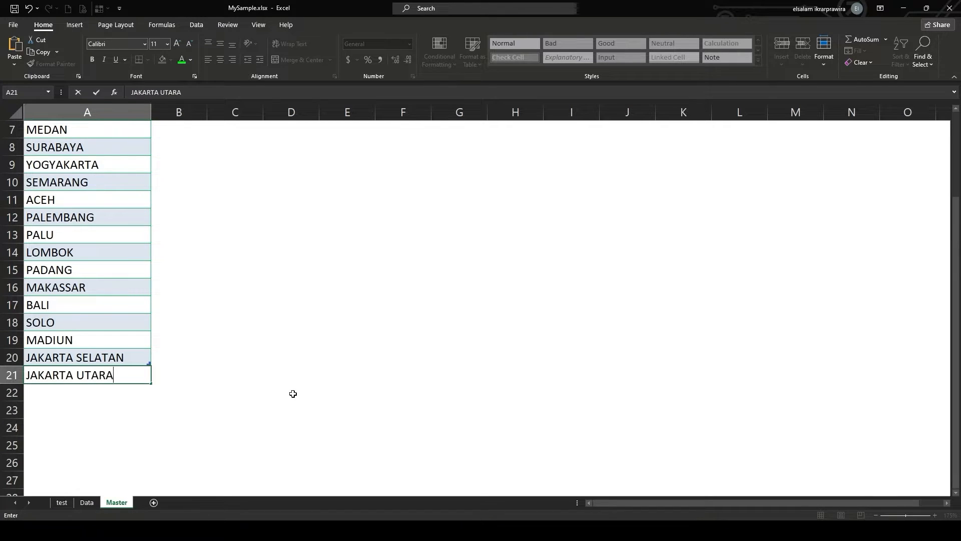
key("Return")
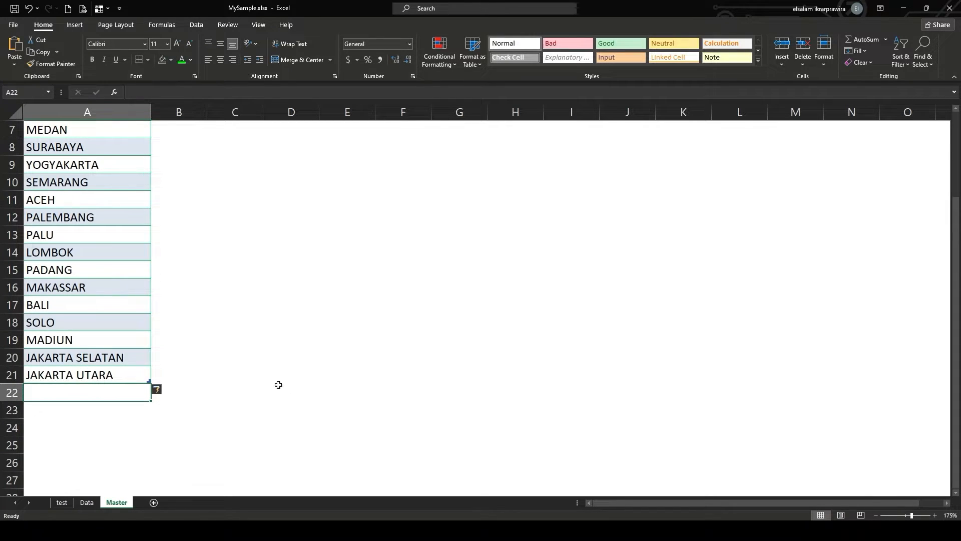
left_click(142, 378)
left_click(208, 374)
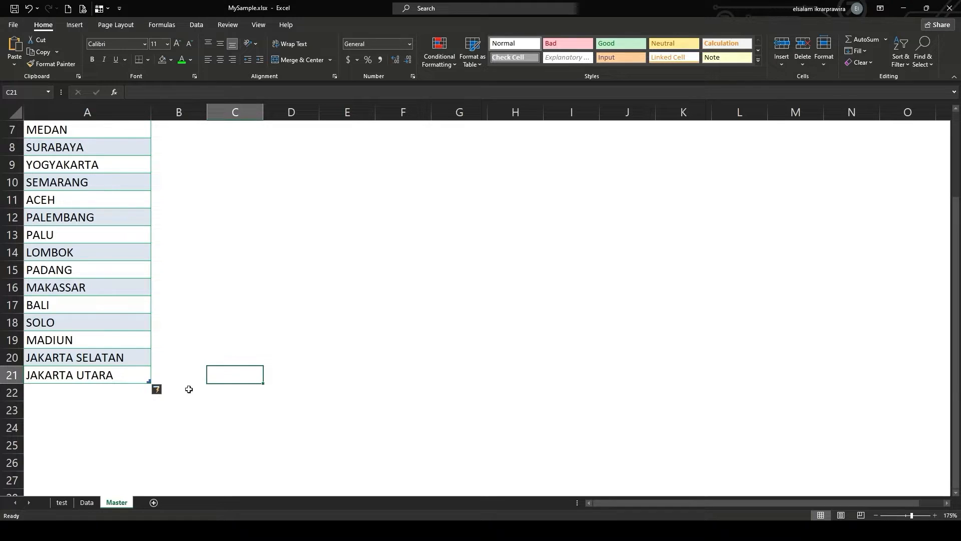
left_click(131, 381)
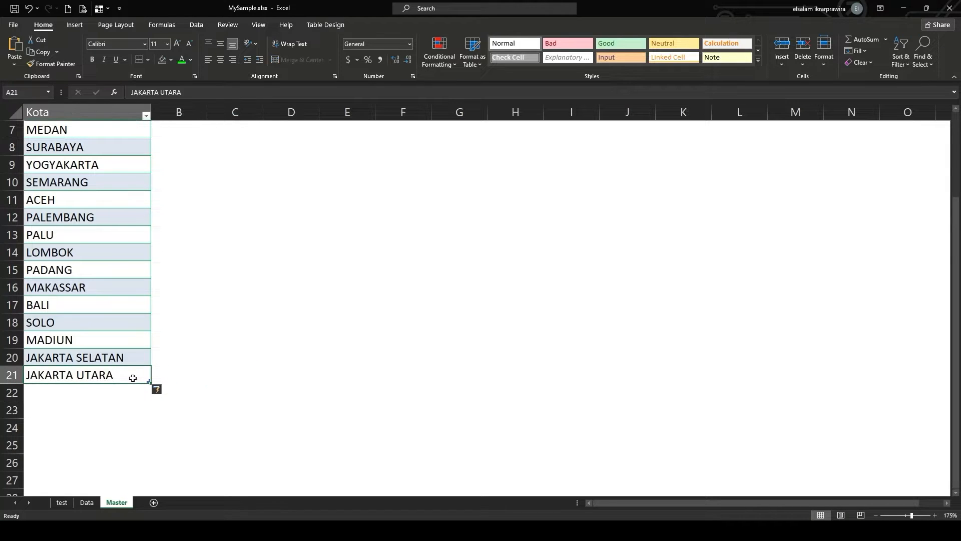
left_click(124, 393)
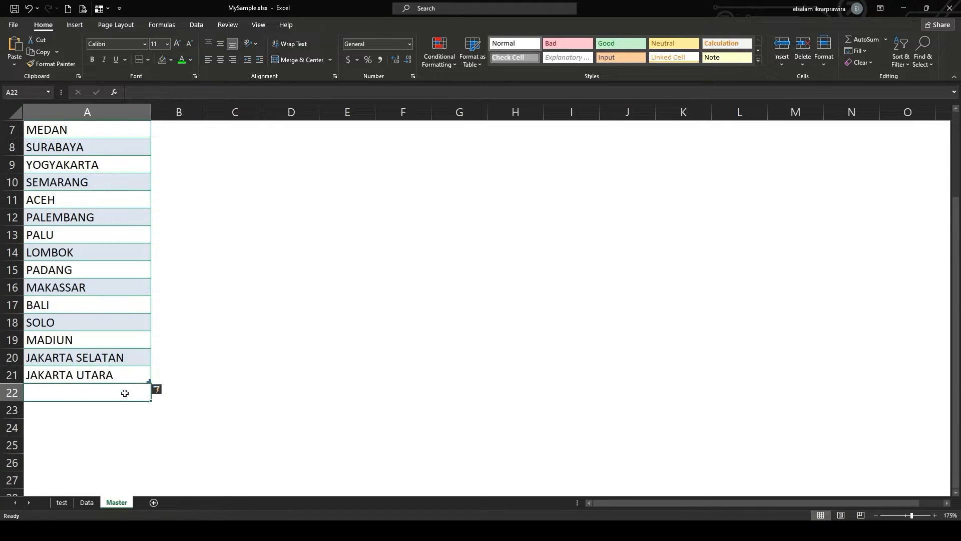
left_click(135, 359)
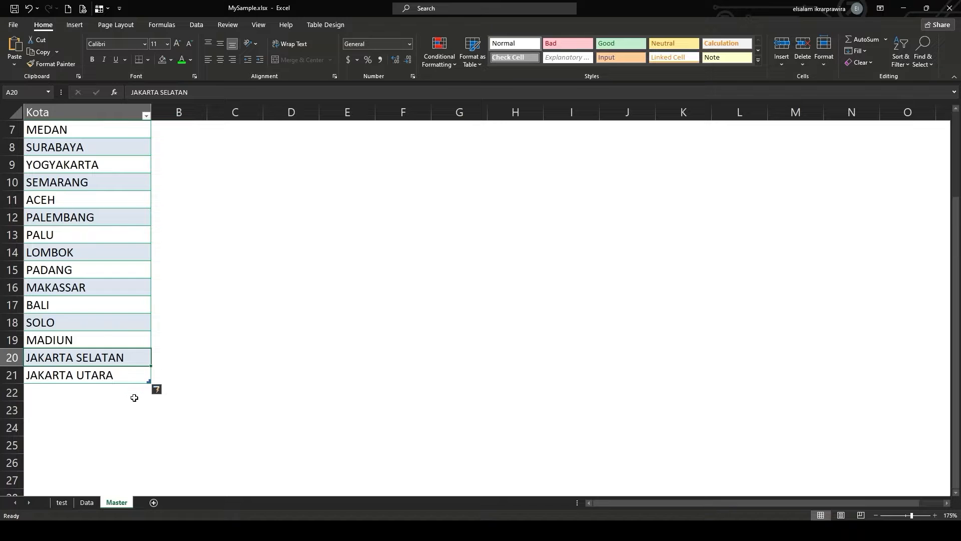
Add JAKARTA TIMUR in cell A22 and JAKARTA BARAT in cell A23 to extend the Kota table.
left_click(135, 398)
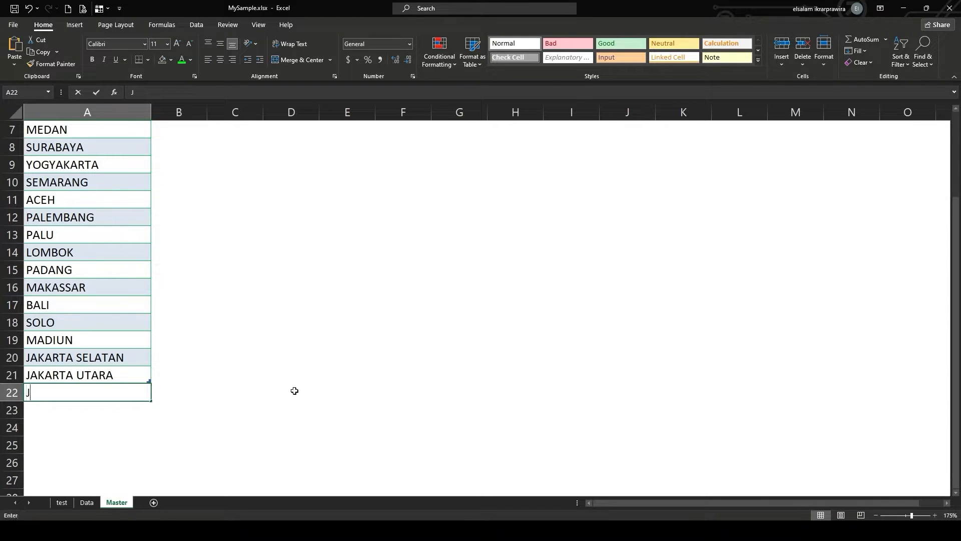
type("JAKARTA TIMUR")
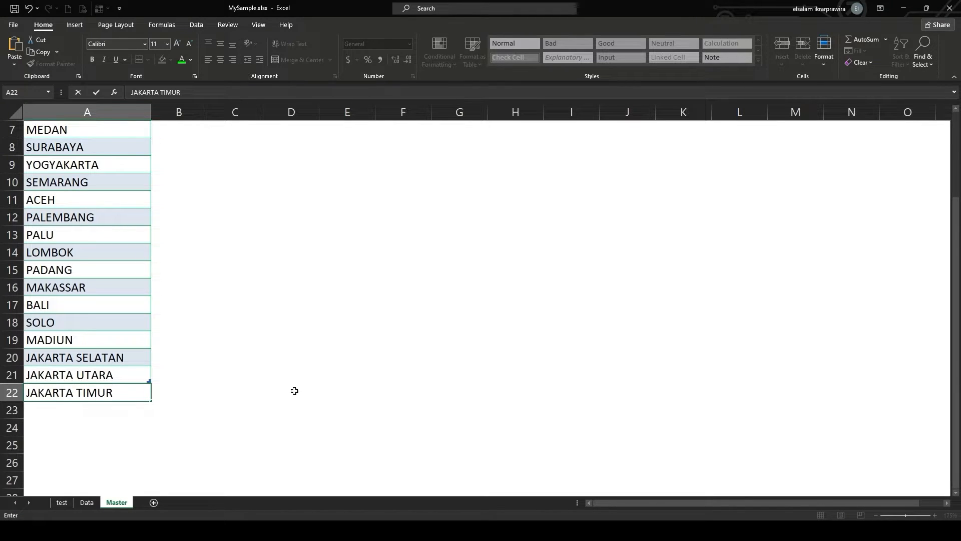
key("Return")
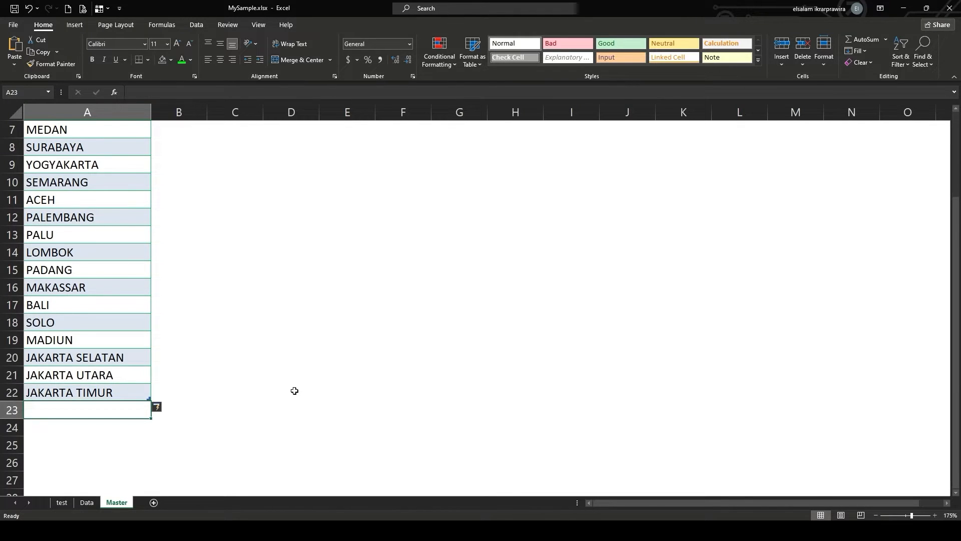
type("JAKARTA BARAT")
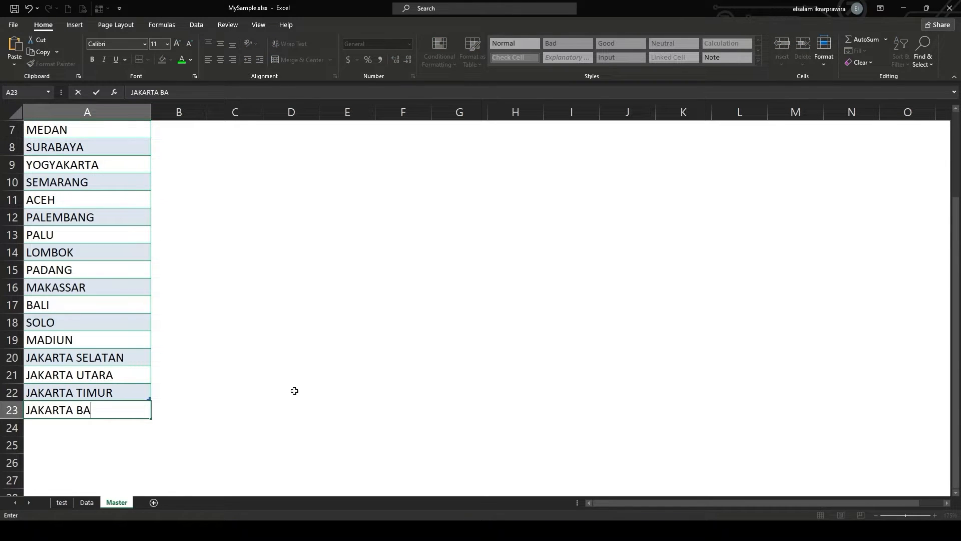
key("Return")
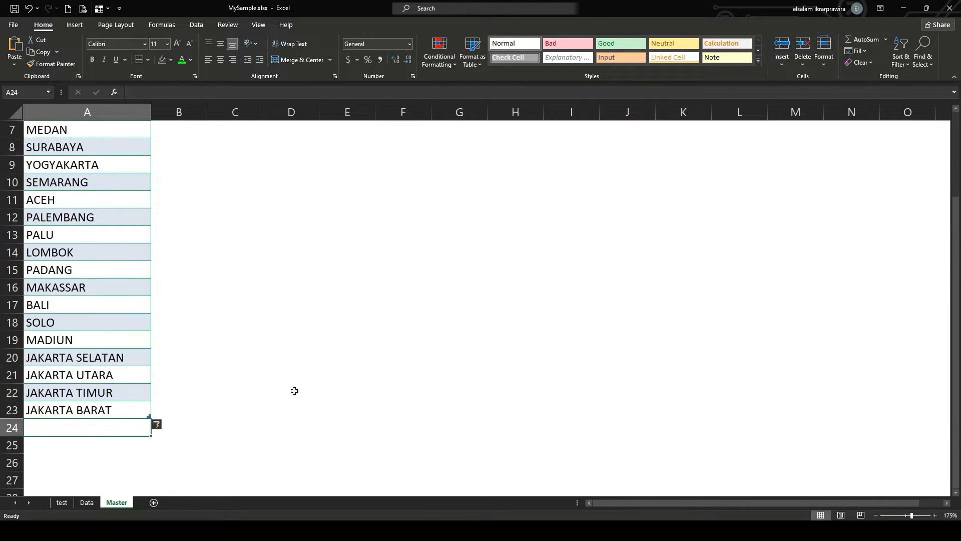
Check which table name covers the JAKARTA BARAT row, and return to the Data sheet.
left_click(294, 390)
left_click(120, 410)
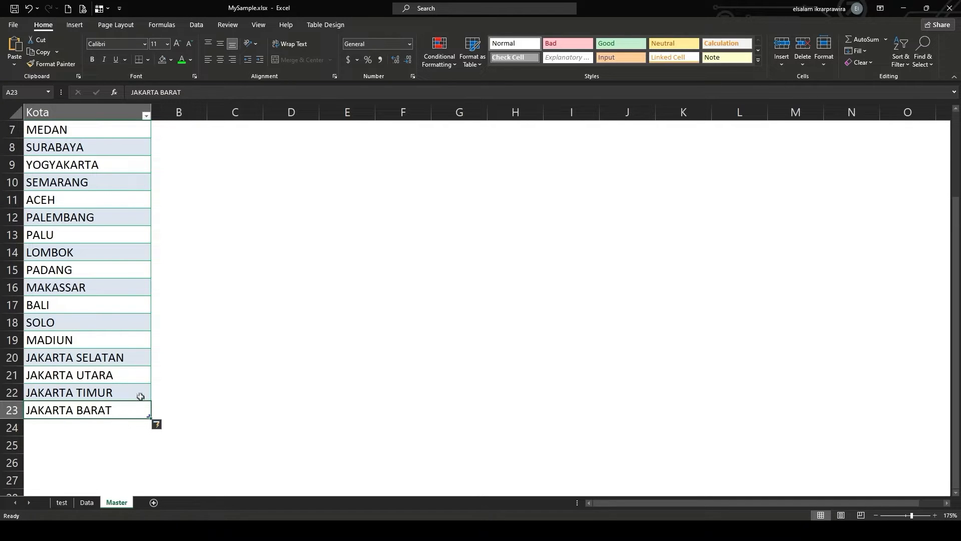
left_click(326, 25)
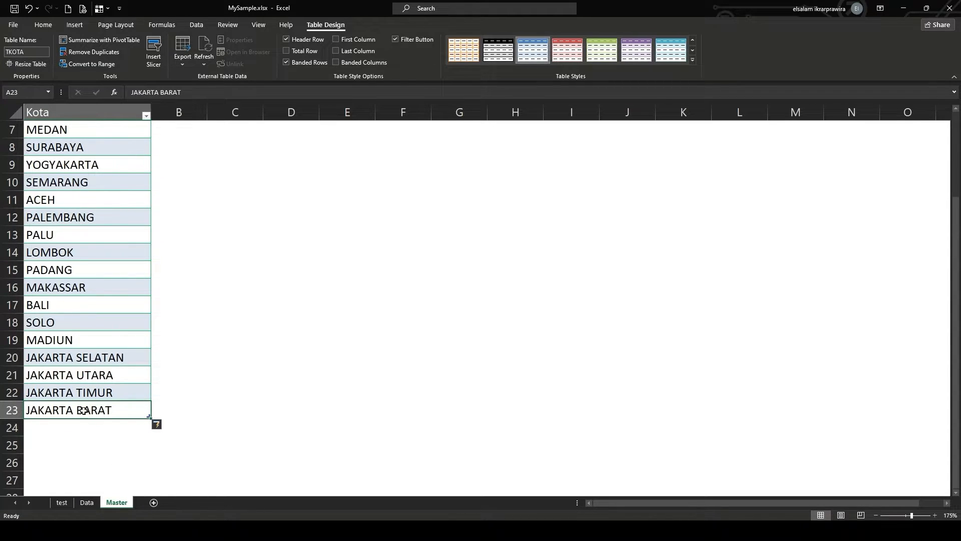
left_click(86, 502)
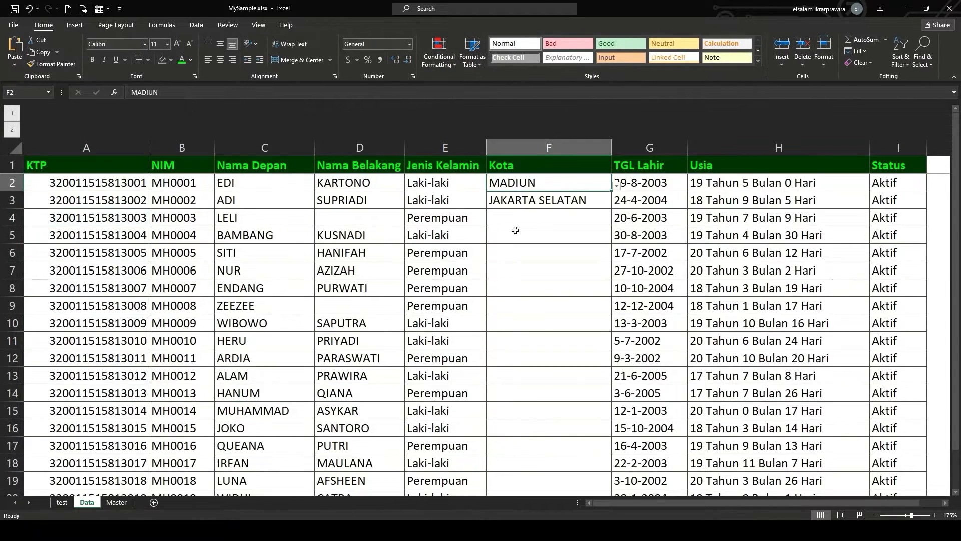
Compare the last city entries offered by the Kota drop-downs in cells F3 and F2.
left_click(564, 202)
left_click(616, 202)
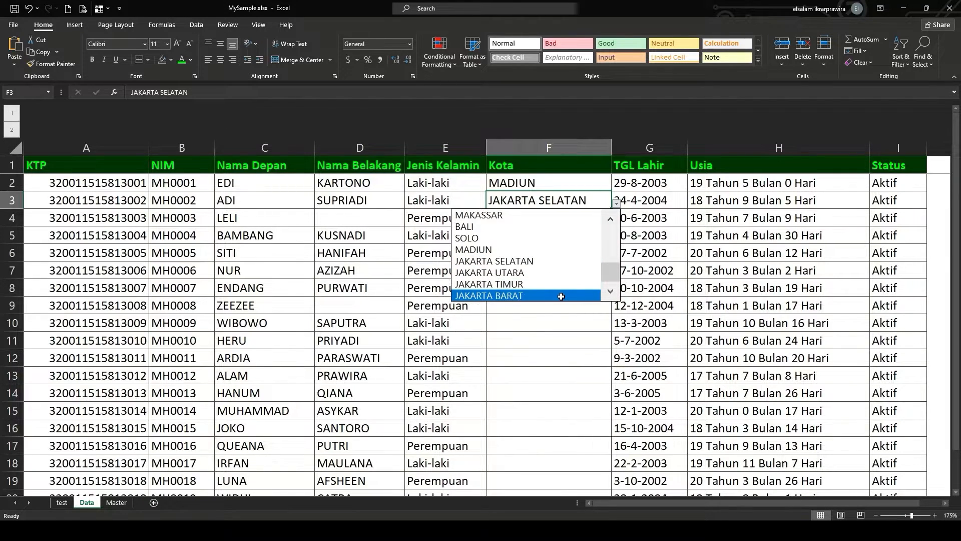
left_click(602, 183)
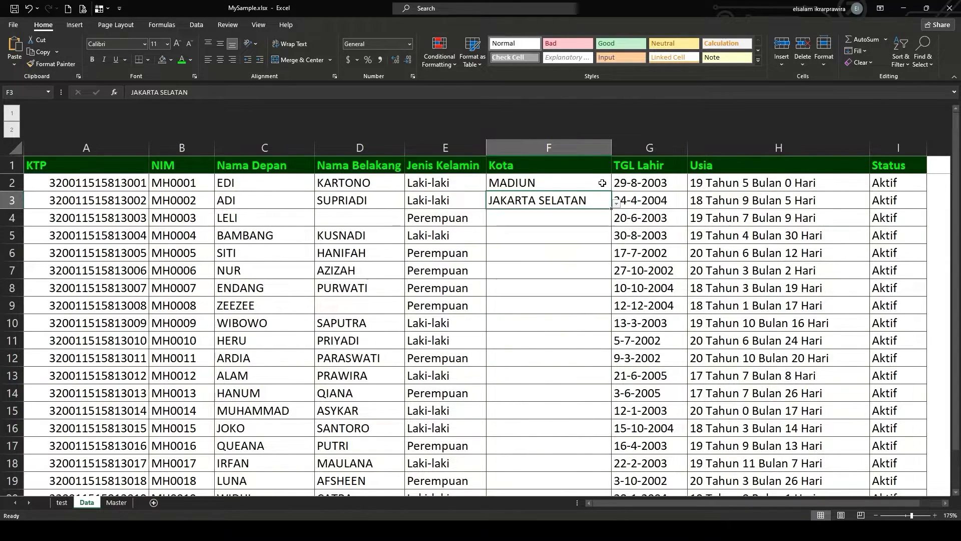
left_click(603, 184)
left_click(616, 185)
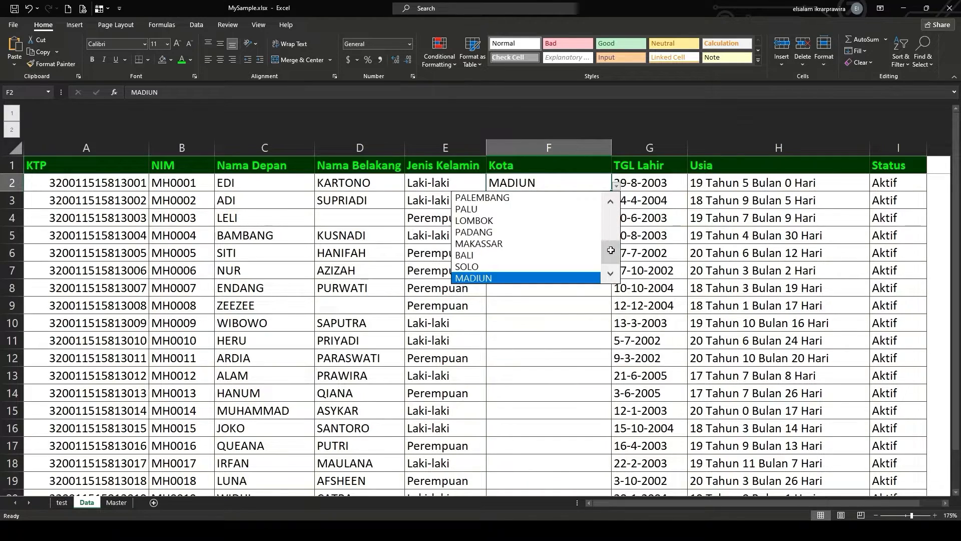
left_click(616, 185)
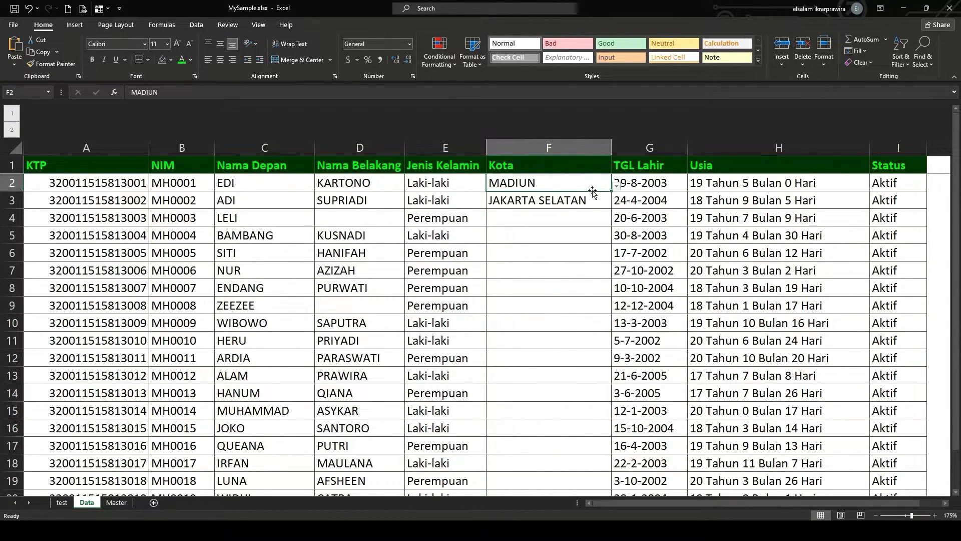
Try extending the validation list source of F2 to Master!$A$2:$A$23, discard the change, and recheck the drop-down in F2.
left_click(193, 25)
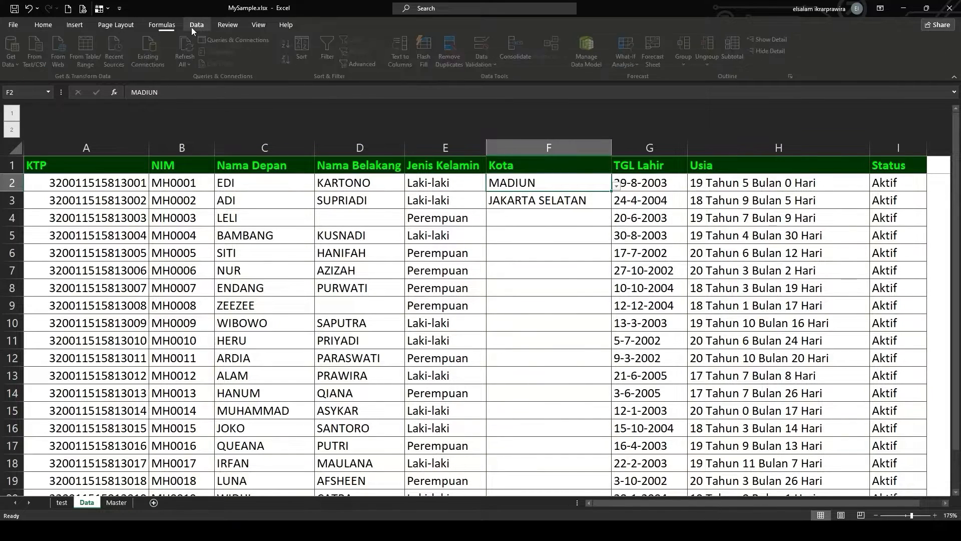
left_click(485, 45)
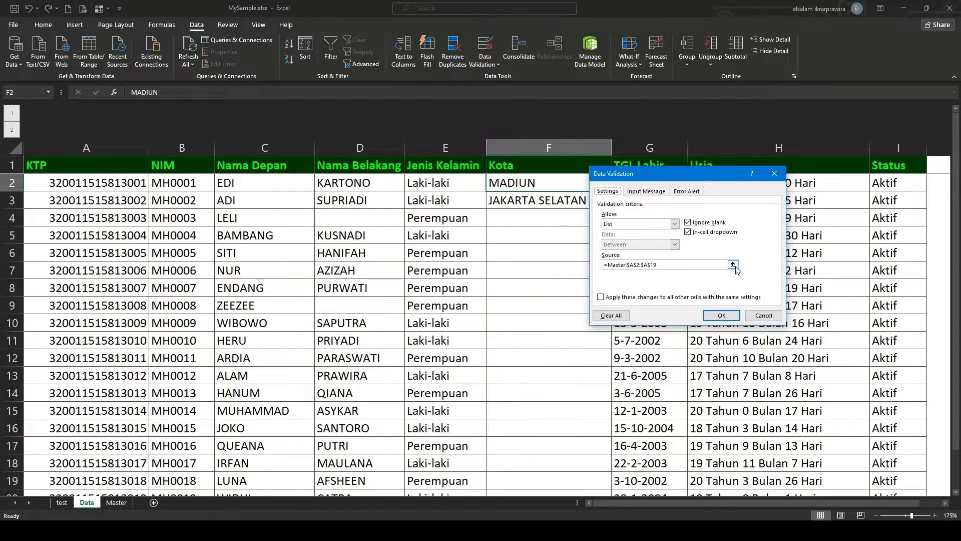
left_click(733, 264)
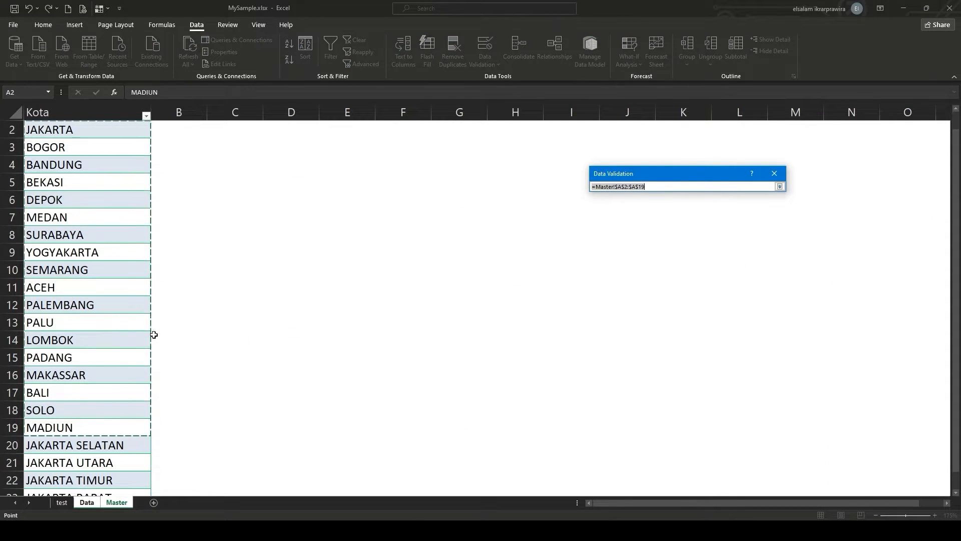
scroll(153, 334, "down", 1)
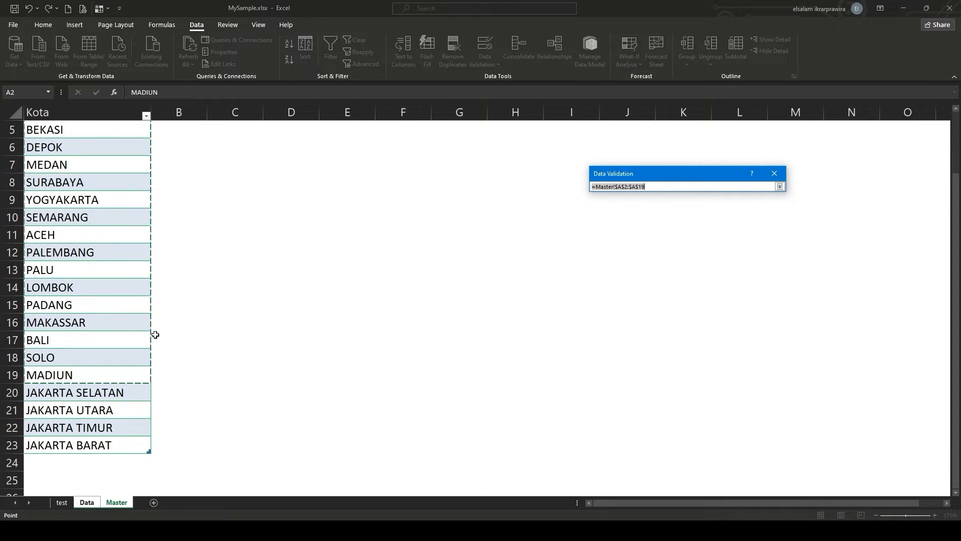
left_click_drag(108, 424, 104, 443)
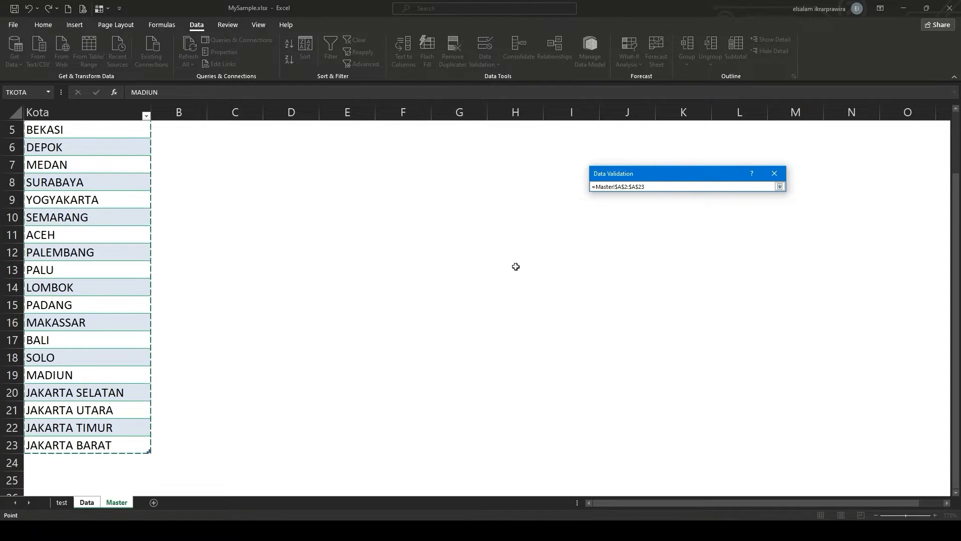
scroll(391, 321, "up", 2)
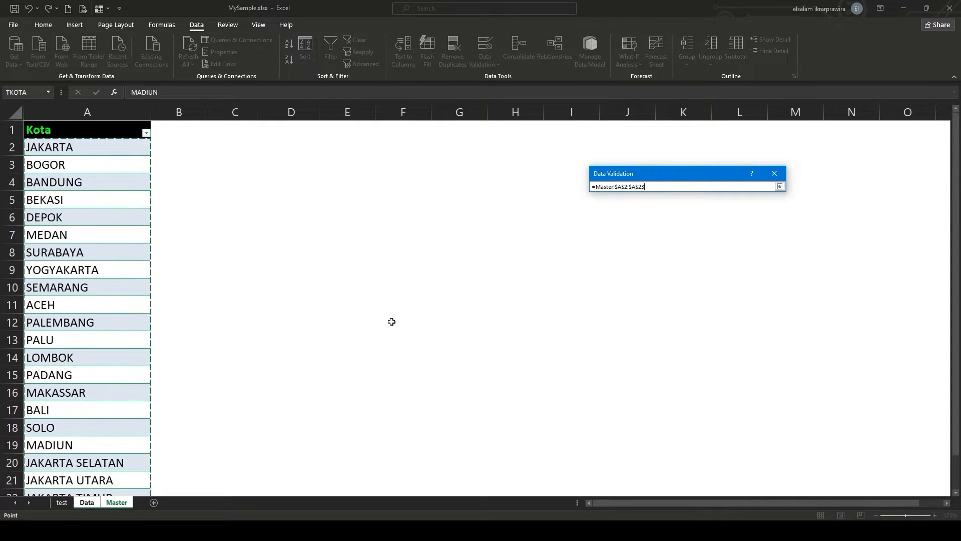
scroll(388, 315, "down", 2)
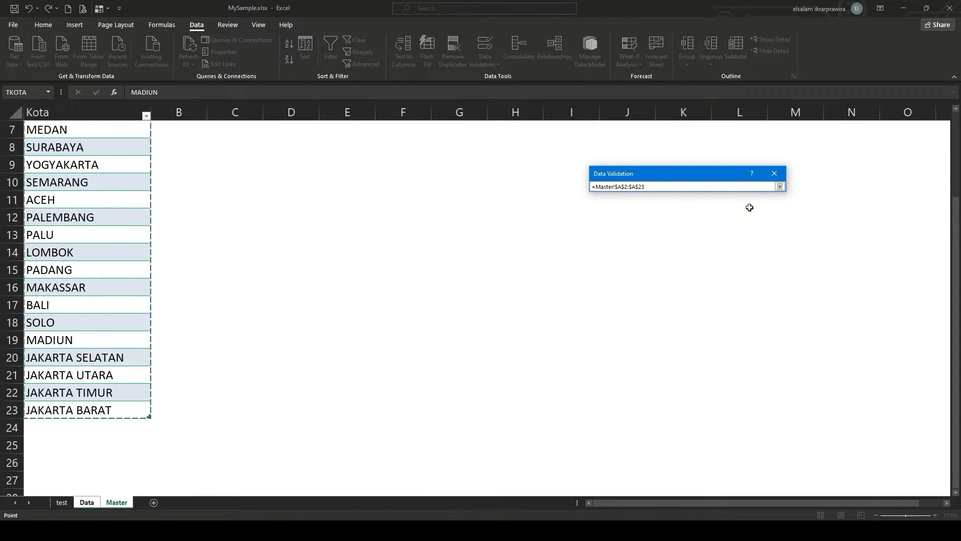
key("Return")
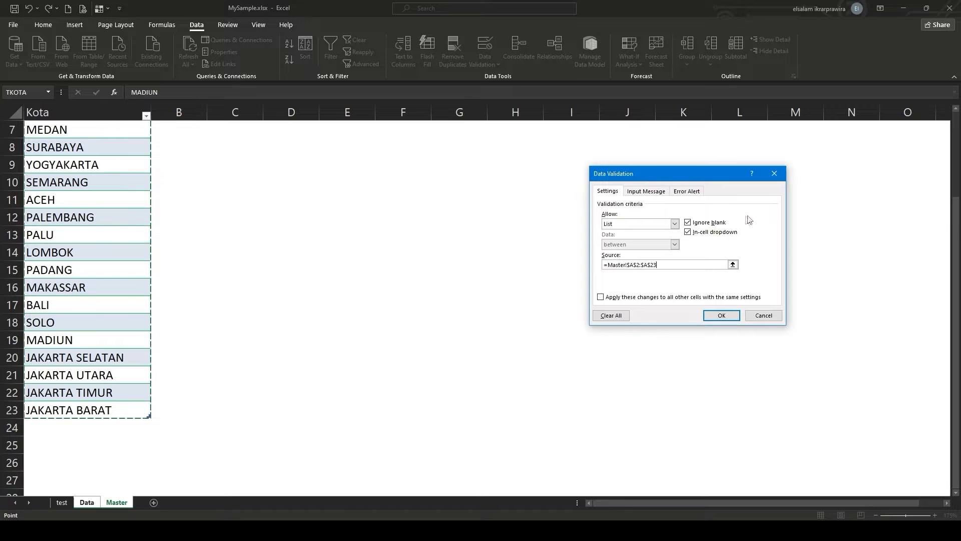
left_click(759, 315)
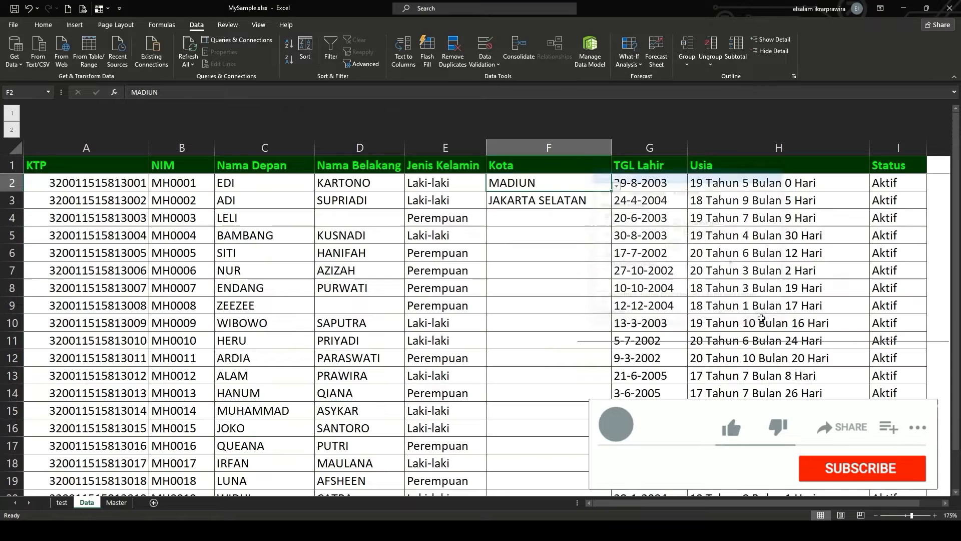
left_click(616, 189)
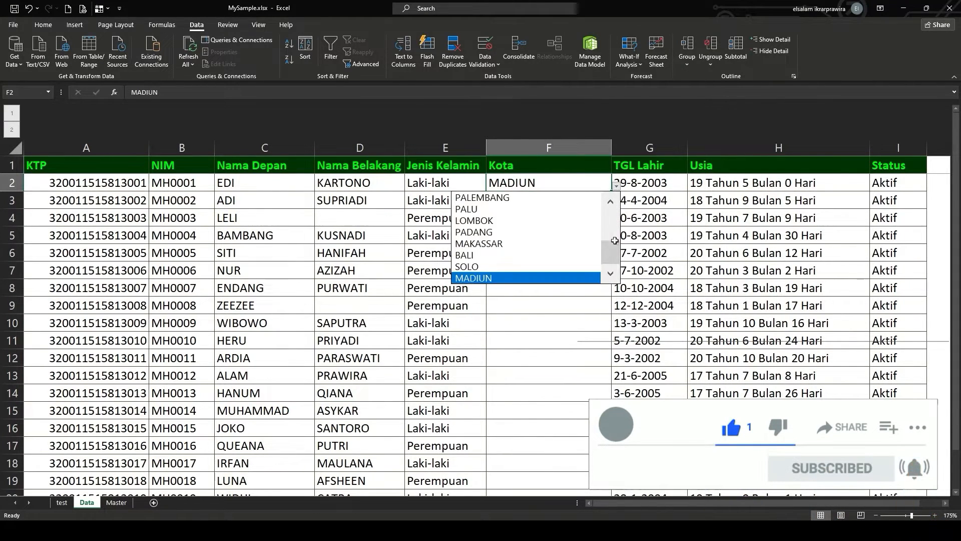
left_click(654, 260)
Copy cell F3 with its drop-down rule onto F2, and clear the contents of F3.
left_click(584, 199)
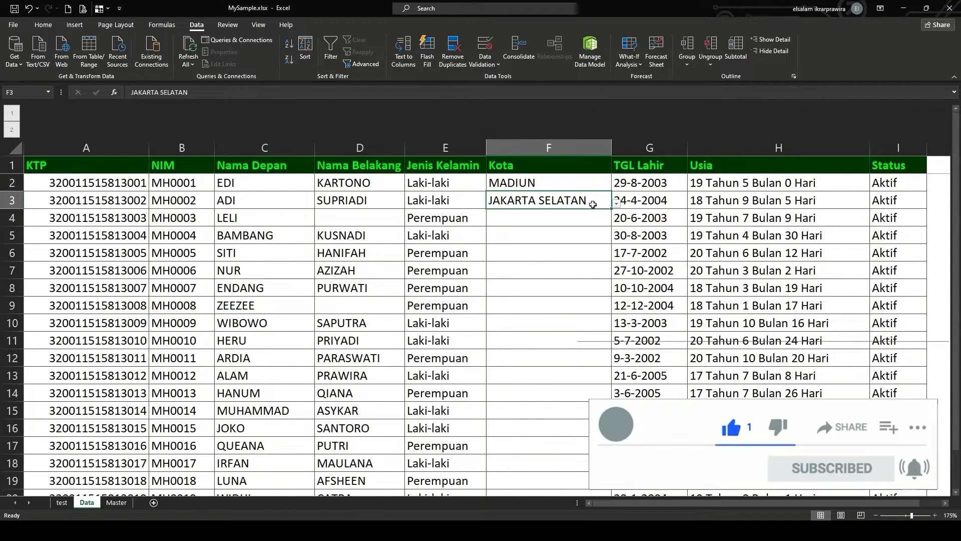
key("ctrl+c")
left_click(585, 186)
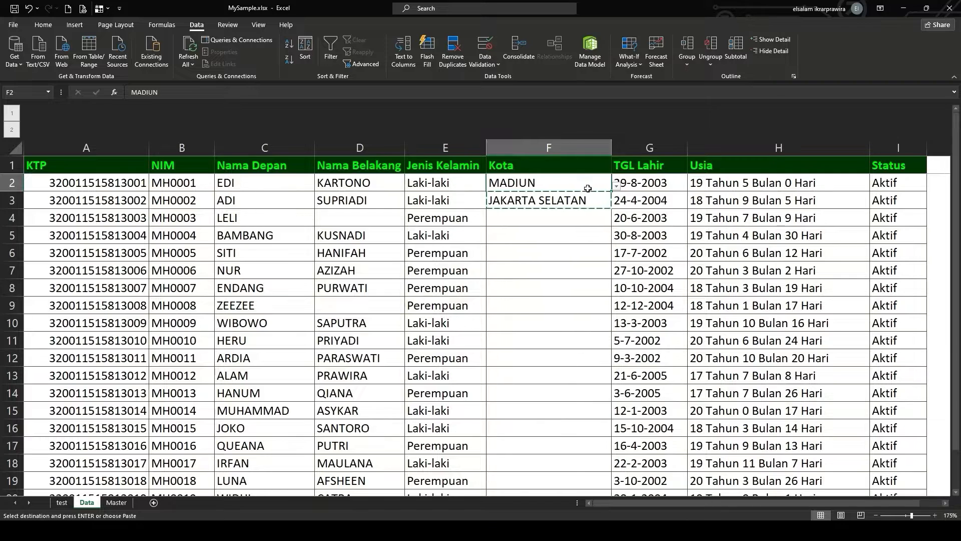
key("ctrl+v")
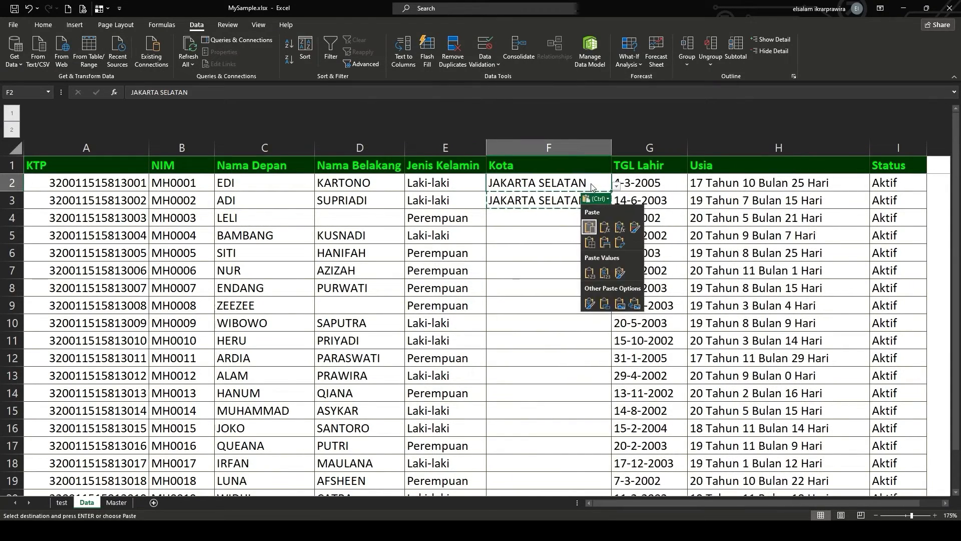
key("Escape")
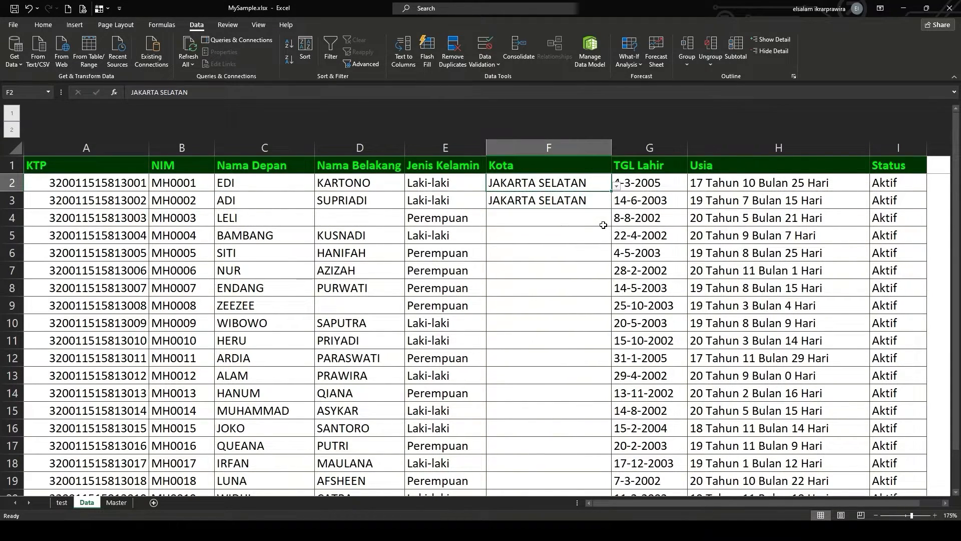
left_click(593, 198)
key("Delete")
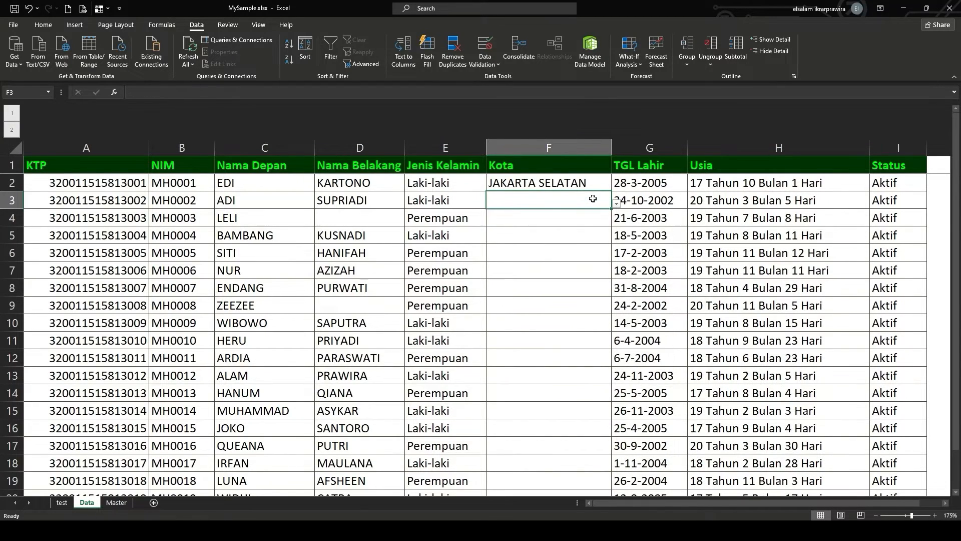
Check the last city entries offered by the Kota drop-down in F2.
key("Up")
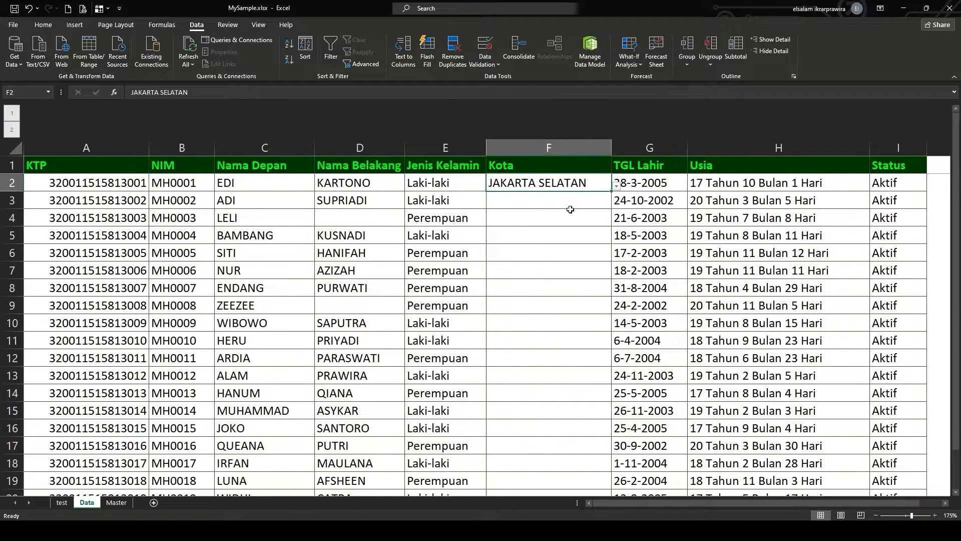
left_click(616, 186)
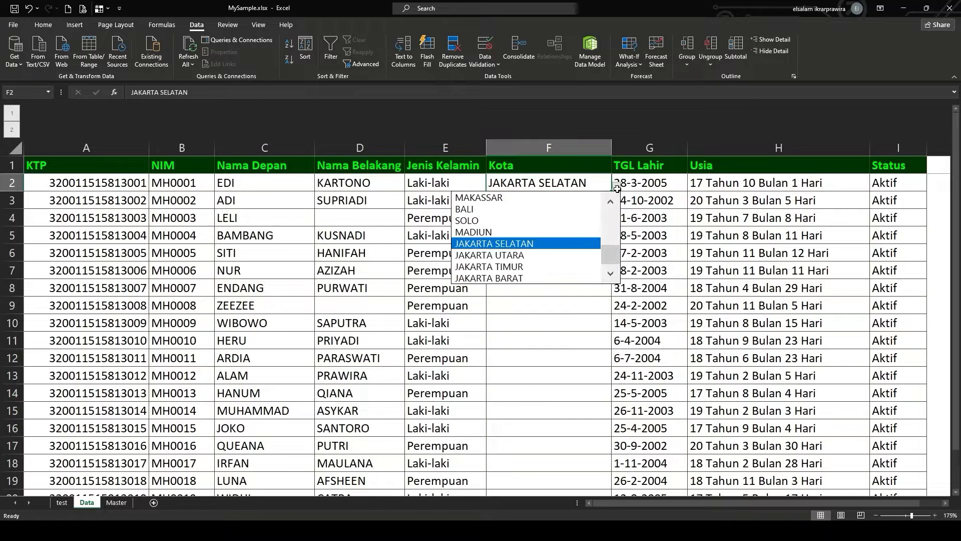
mouse_move(617, 256)
left_mouse_down()
mouse_move(615, 214)
mouse_move(612, 267)
left_mouse_up()
left_click(595, 188)
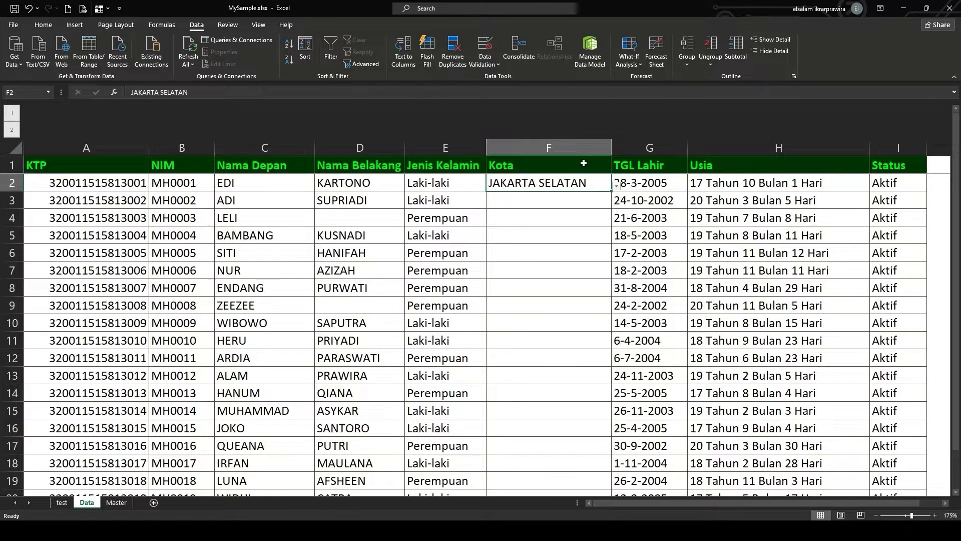
Add a validation input message to F2 with the title "Kota Lahir" and the text "Silahkan isi nama kota kelahiran".
left_click(488, 50)
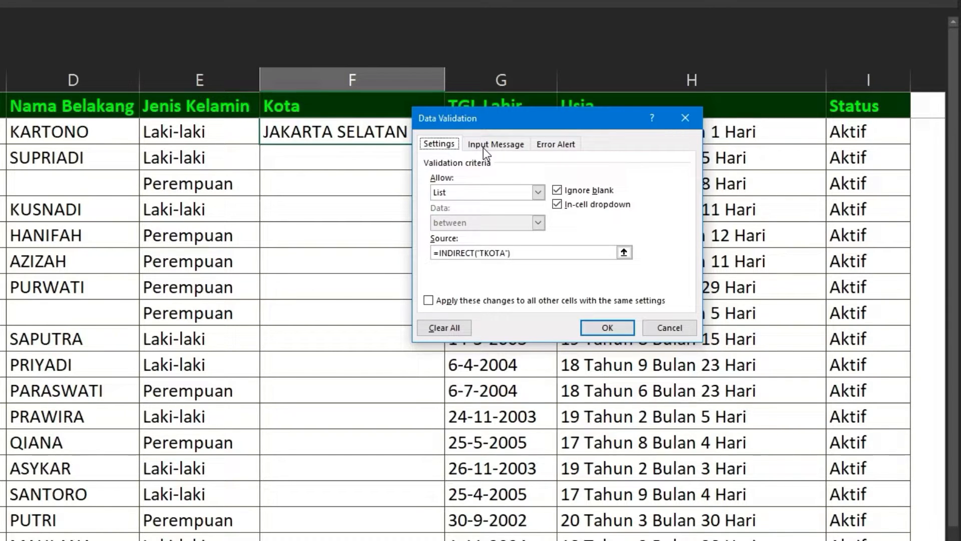
left_click(483, 148)
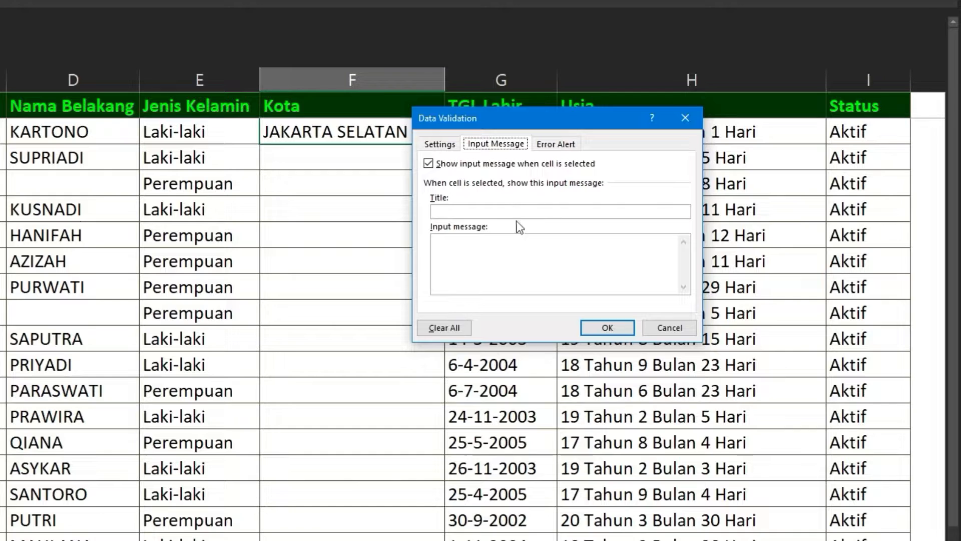
left_click(505, 209)
type("Kota Lahir")
key("Tab")
type("L")
key("BackSpace")
type("Silahkan isi")
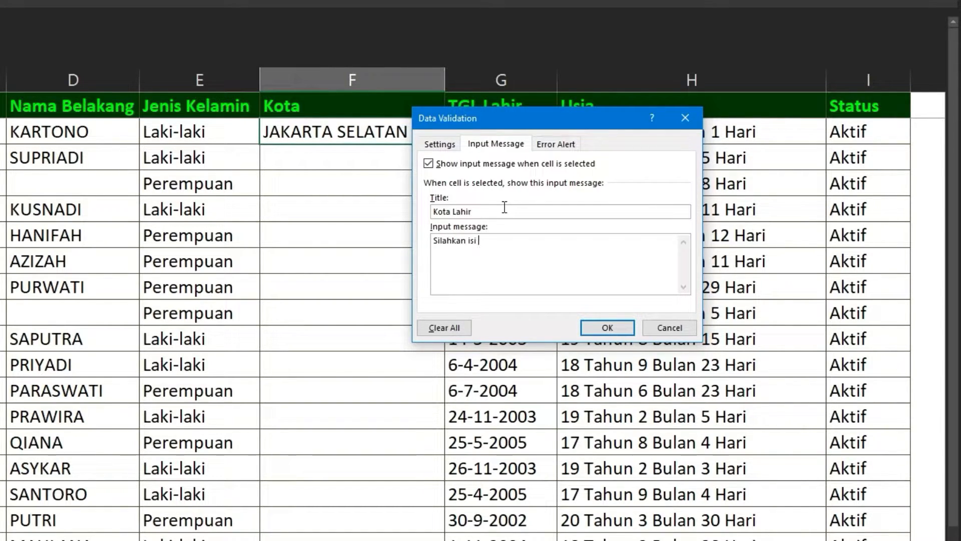
type(" nama kota kelahiran")
left_click(608, 328)
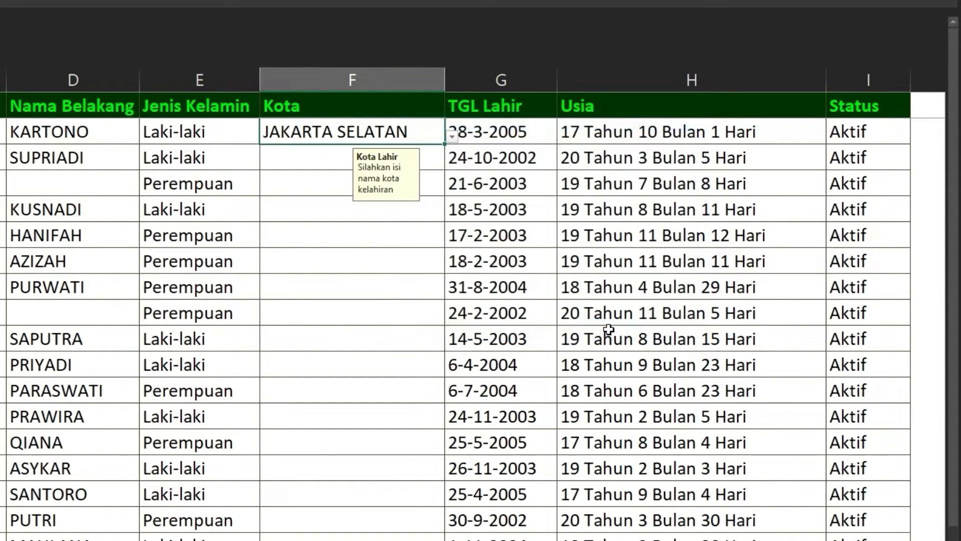
Check the input message of F2 by selecting other cells and returning to it.
left_click(307, 226)
left_click(213, 149)
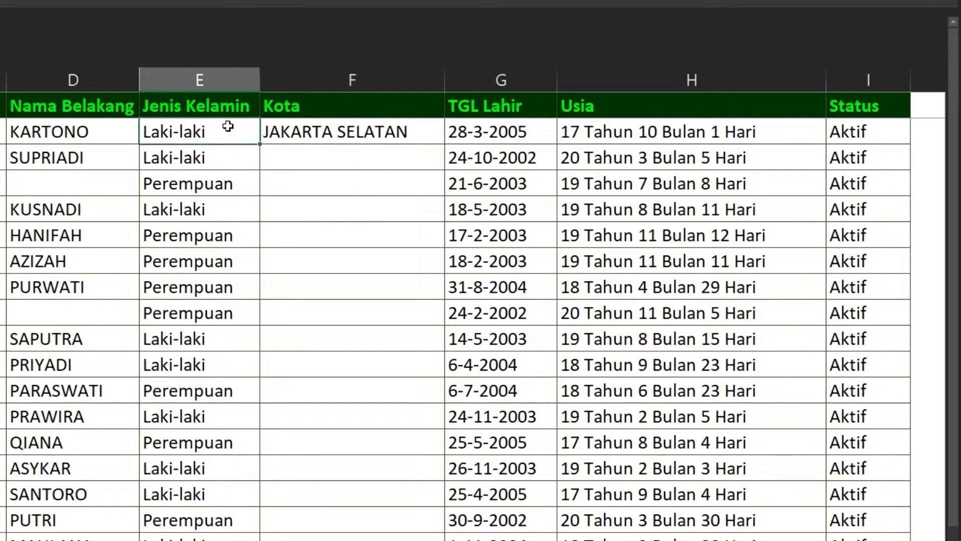
left_click(320, 129)
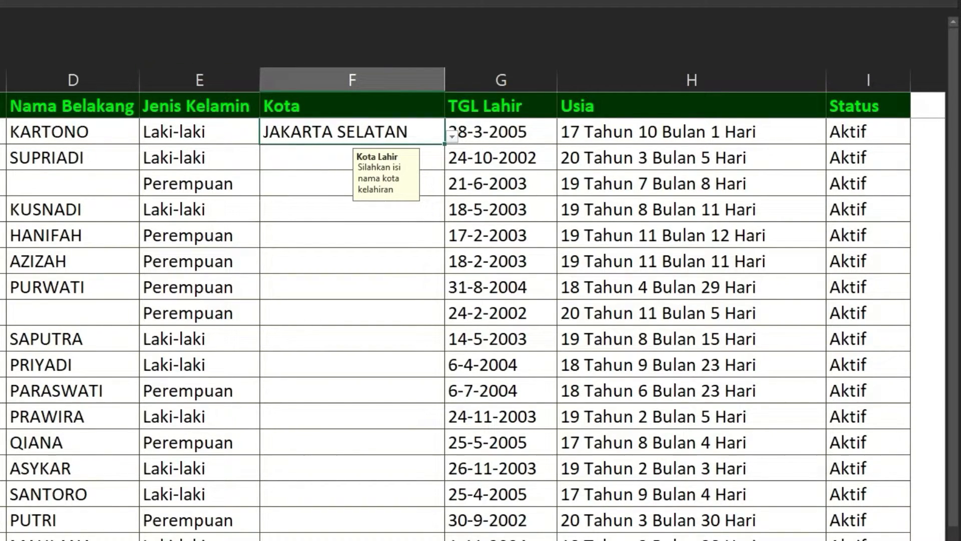
Set the error alert style in the data validation of F2 to Information.
left_click(360, 2)
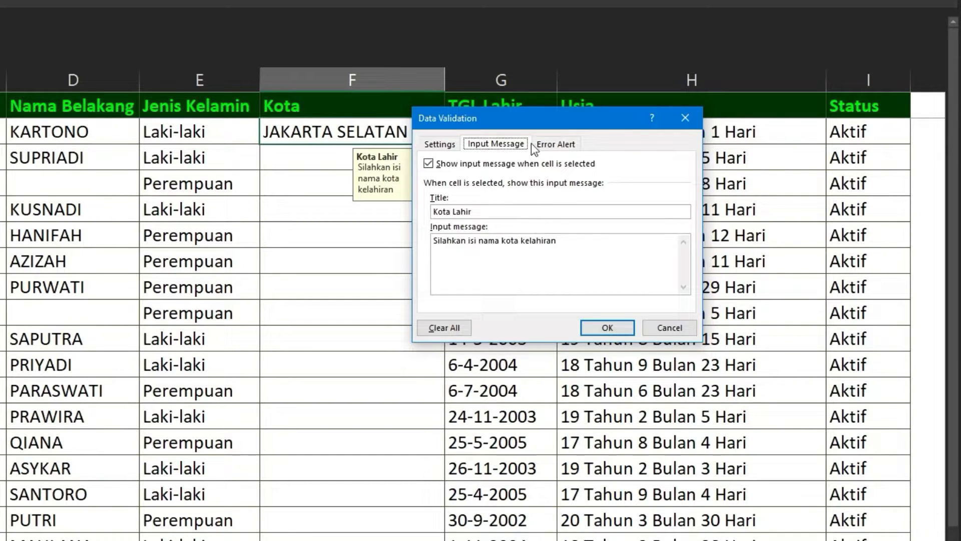
left_click(546, 143)
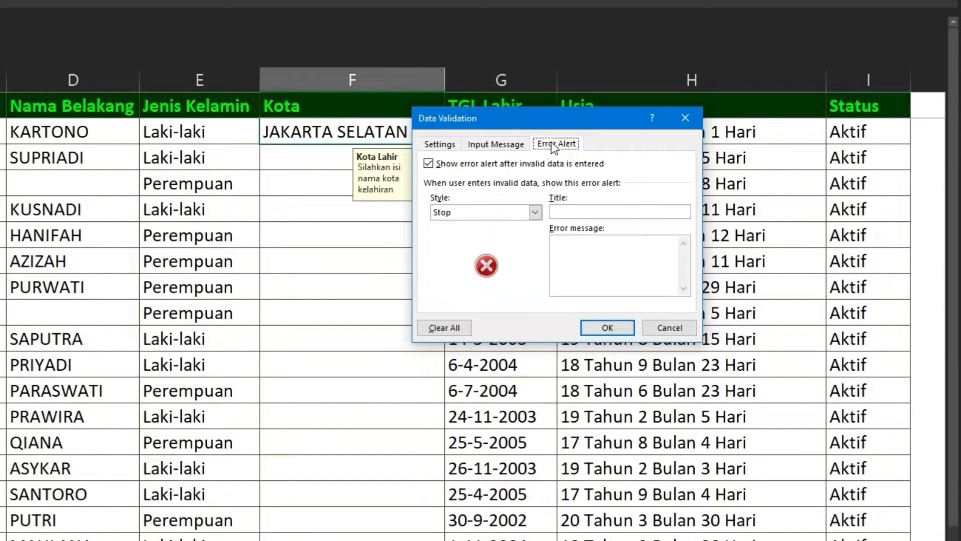
left_click_drag(573, 120, 609, 110)
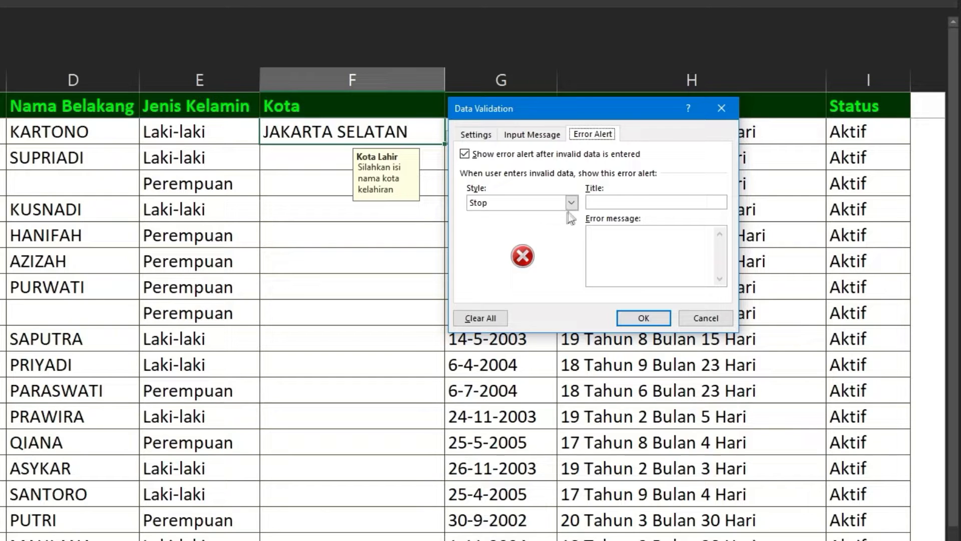
left_click(571, 203)
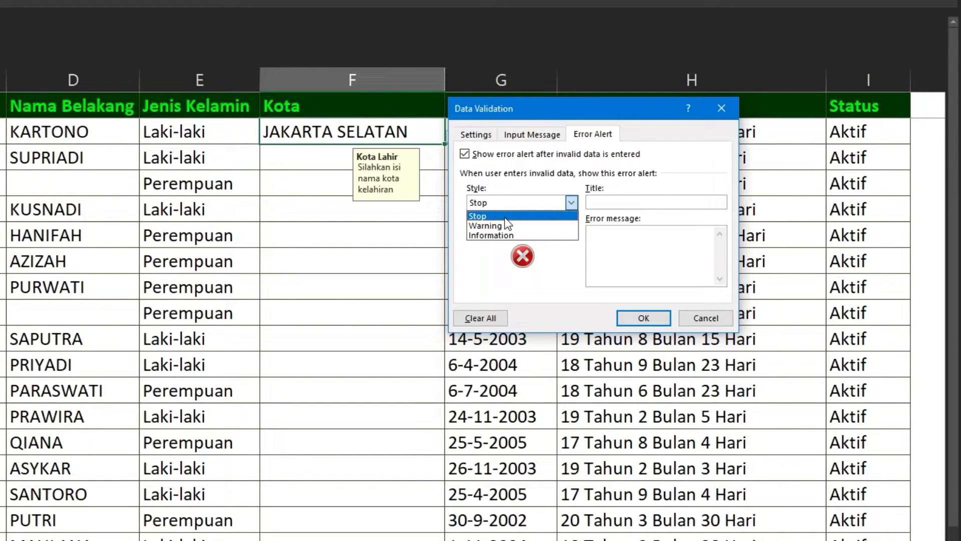
left_click(525, 235)
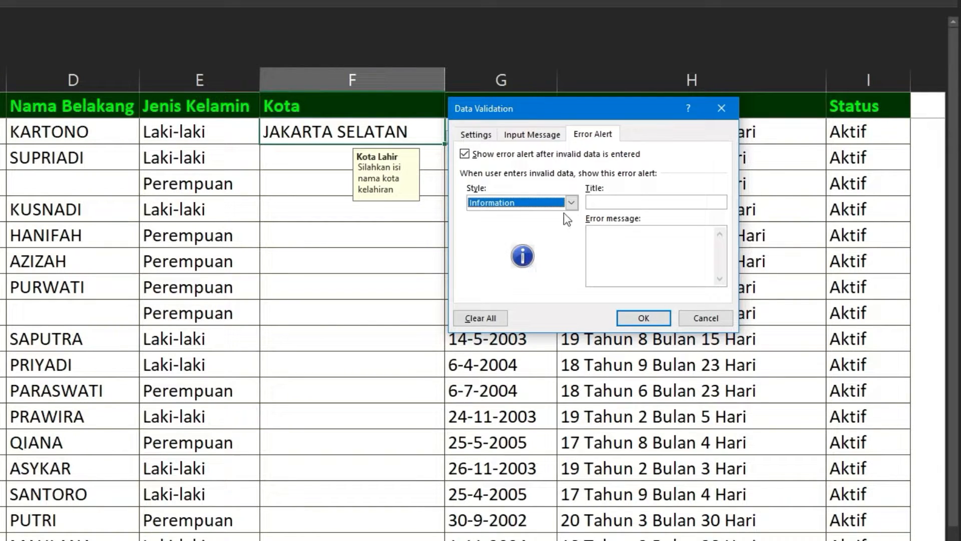
Give the error alert the title "Informasi" and the message "Hanya informasi", and apply the validation settings to F2.
left_click(618, 202)
type("Informasi")
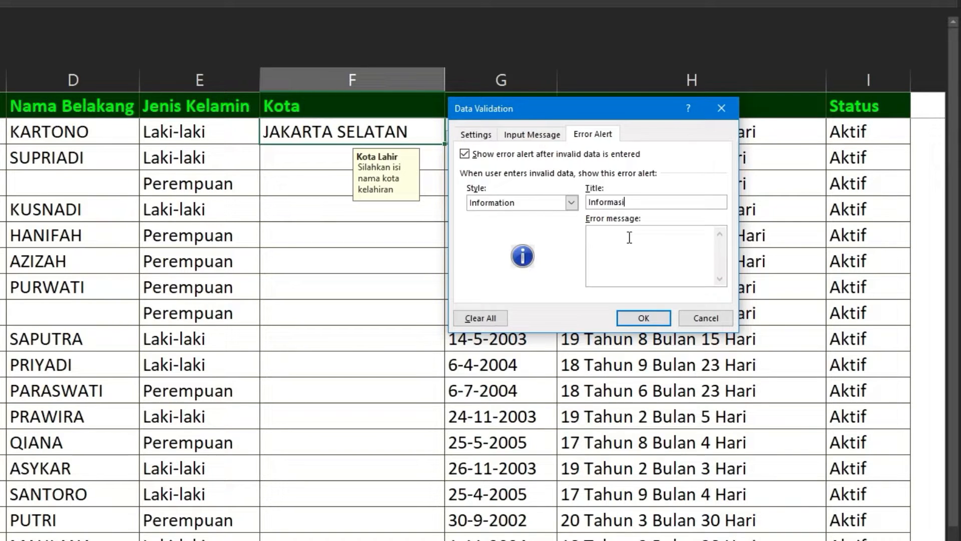
left_click(629, 237)
type("Hanya informasi")
key("BackSpace")
key("BackSpace")
key("BackSpace")
key("BackSpace")
type("masi")
left_click(634, 319)
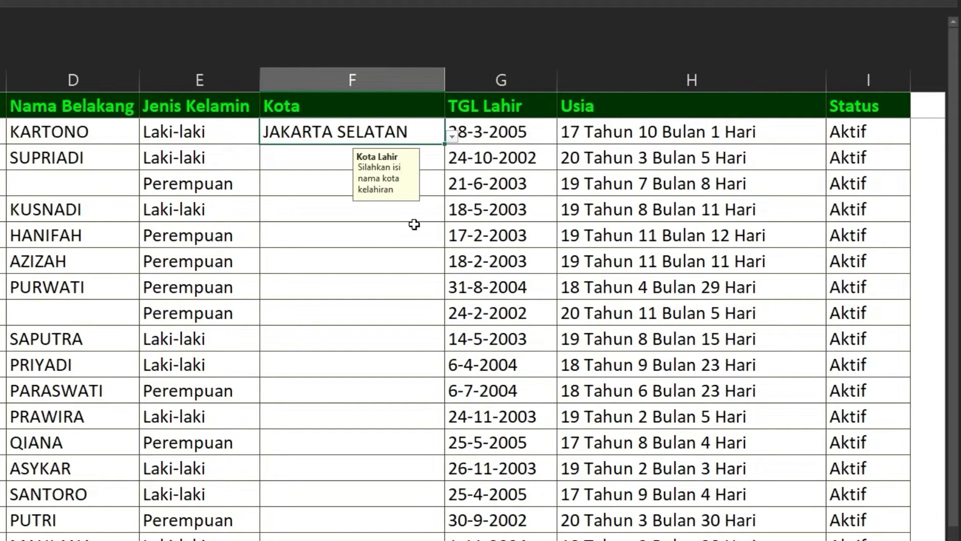
Try out the city list in F2 by choosing SOLO and BALI, and look through its entries.
left_click(452, 137)
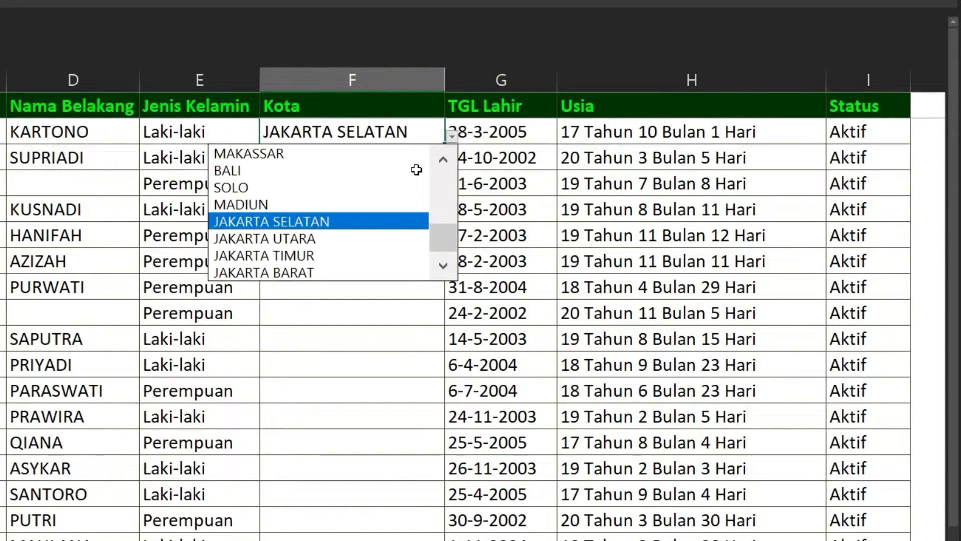
left_click(416, 185)
left_click(451, 135)
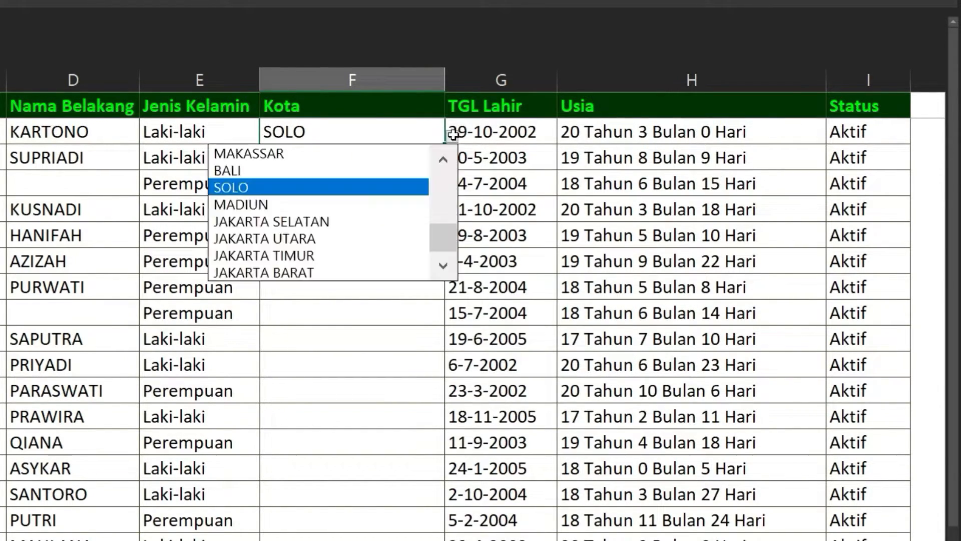
left_click(363, 169)
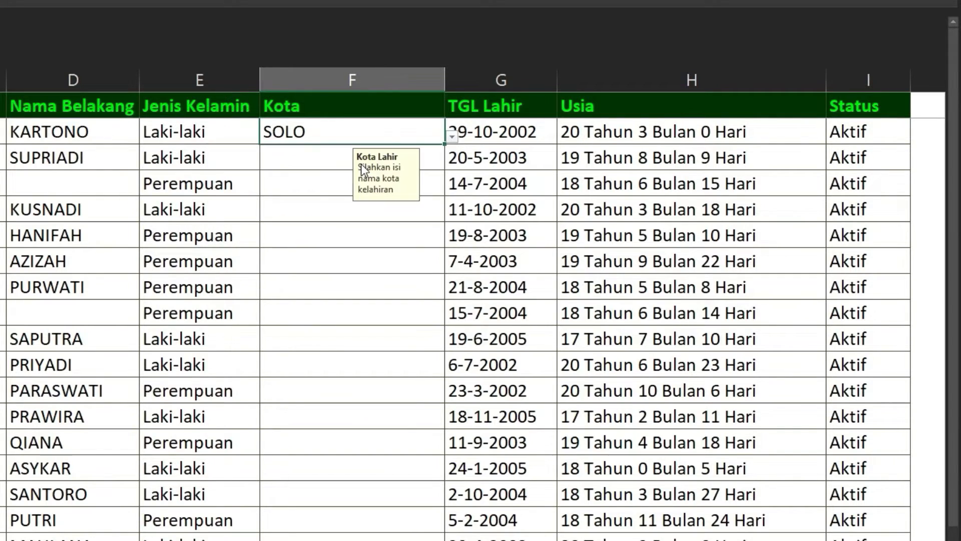
left_click(452, 137)
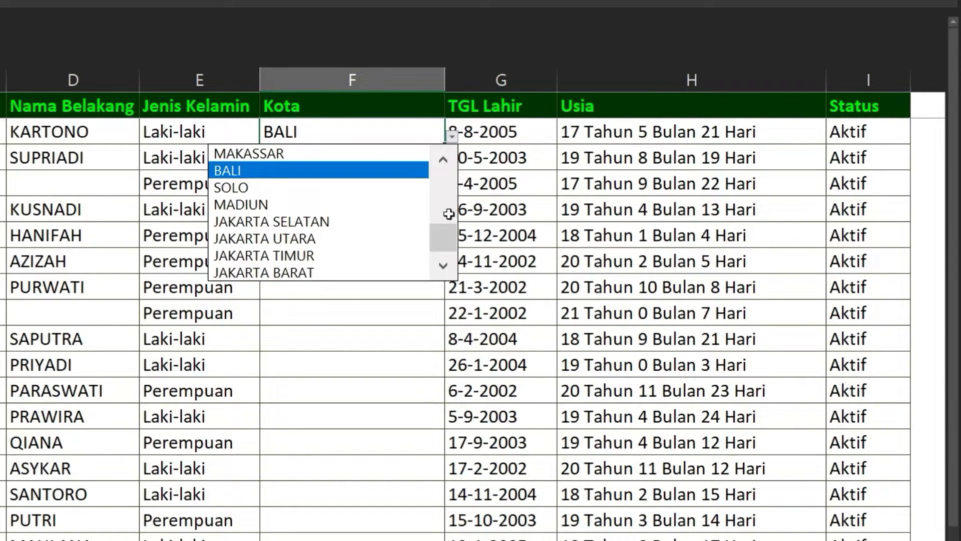
scroll(447, 212, "up", 5)
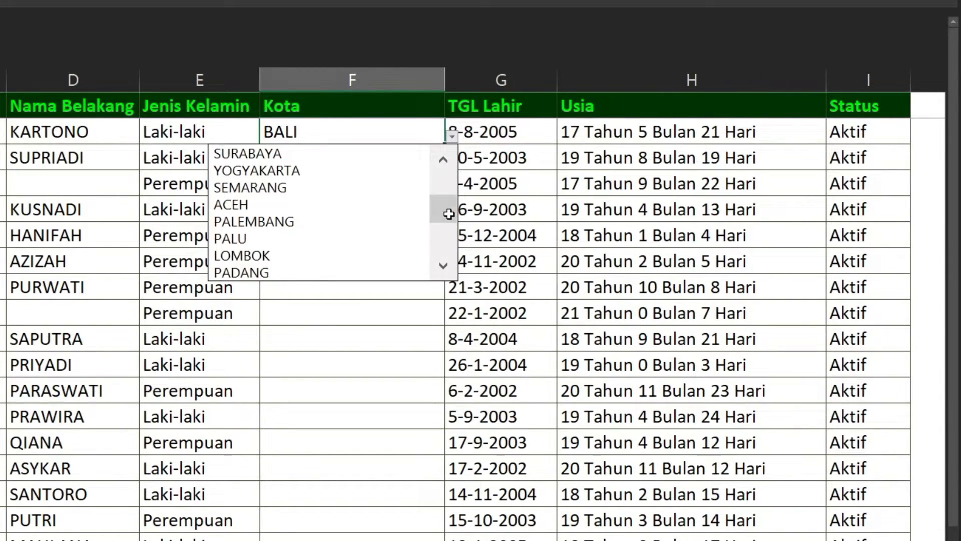
left_click(362, 131)
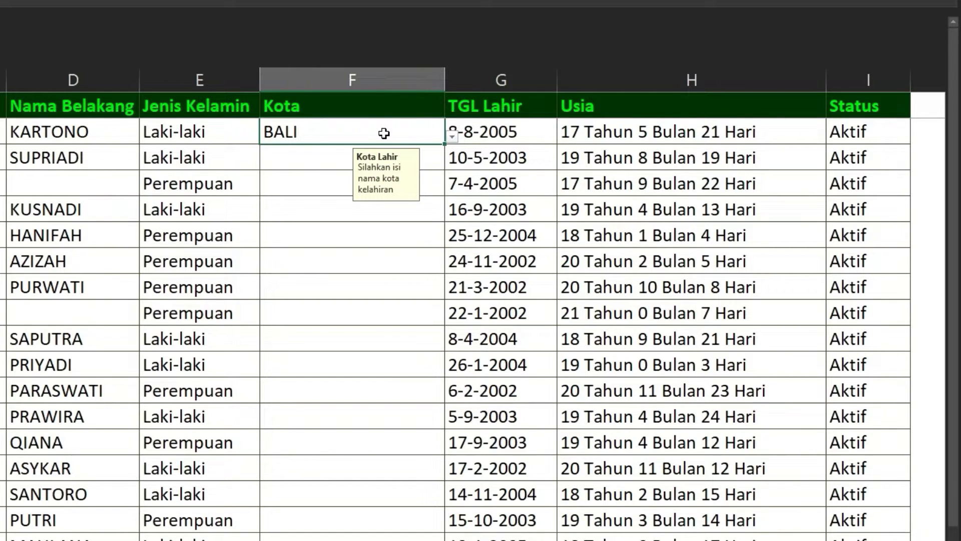
left_click(452, 135)
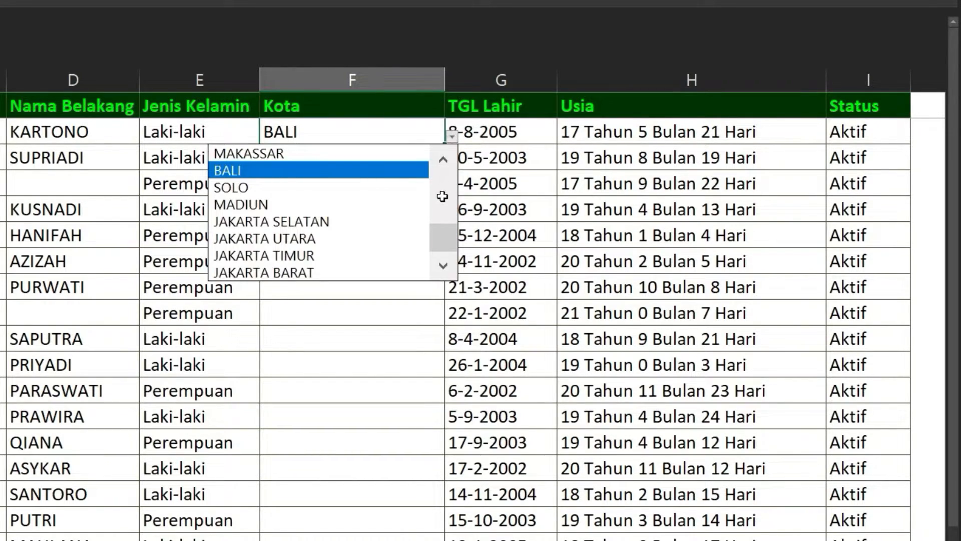
left_click(552, 173)
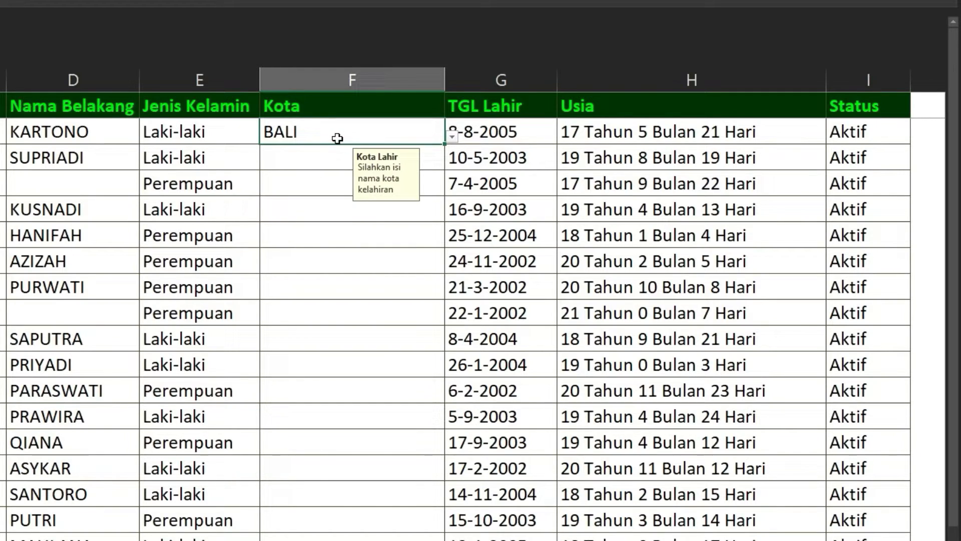
Test the Information alert by entering "sili" in F2, accepting it the first time and cancelling it the second time.
type("sili")
key("Return")
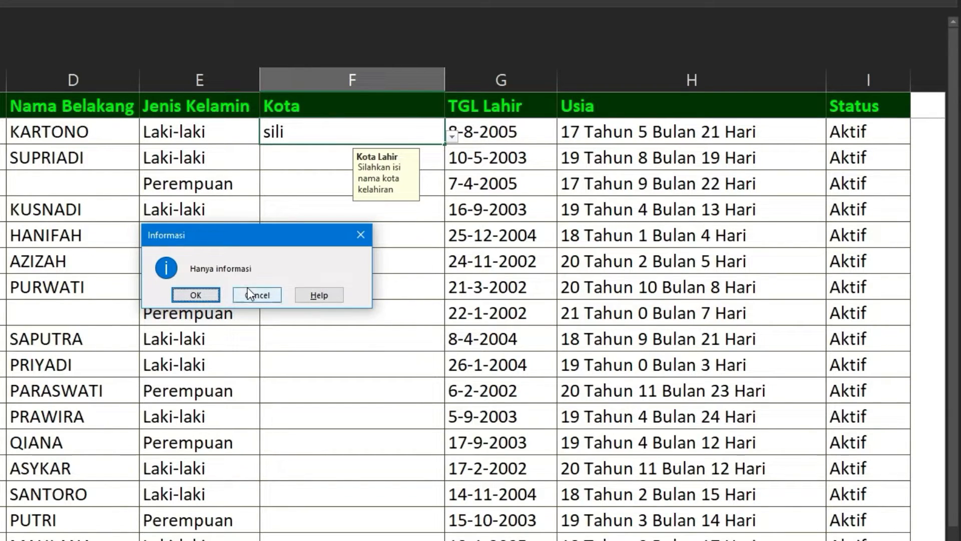
left_click(197, 295)
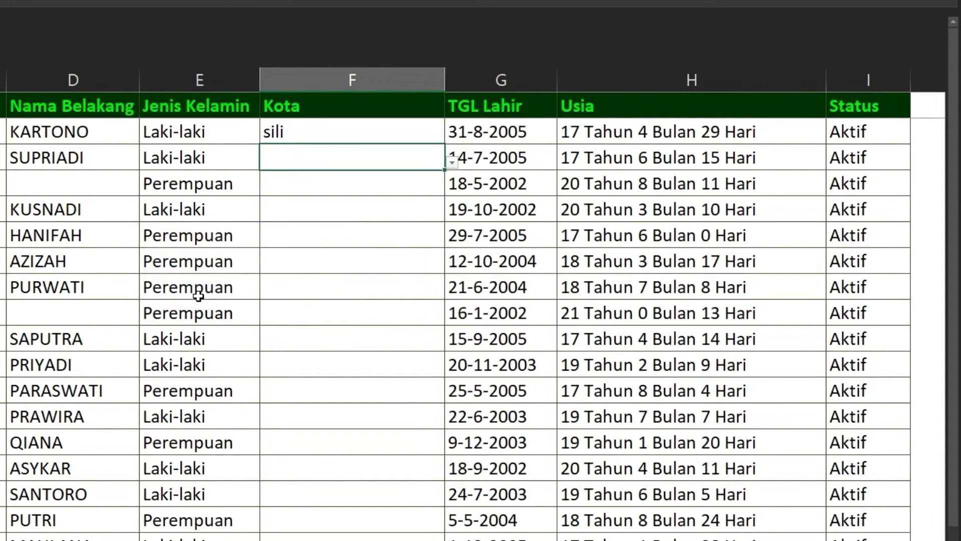
left_click(328, 131)
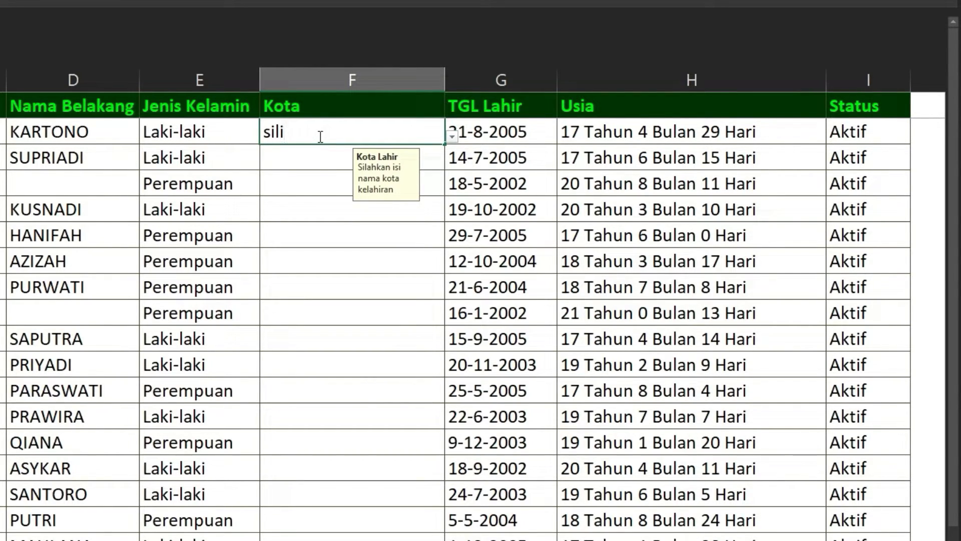
key("Return")
left_click(270, 295)
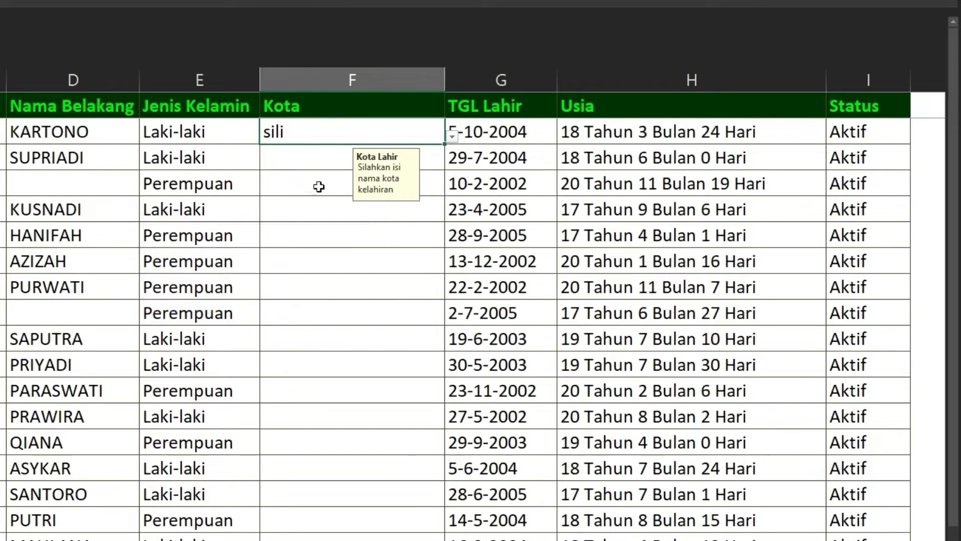
Change the error alert of F2 to the Warning style with the title "Warning" and the message "Ada kesalahan ketik".
left_click(311, 155)
left_click(313, 142)
left_click(245, 1)
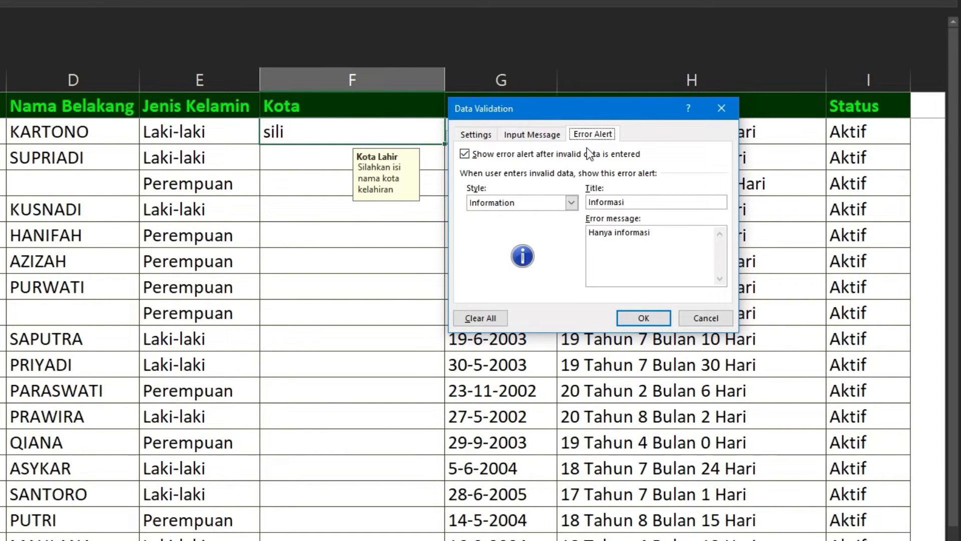
left_click(571, 203)
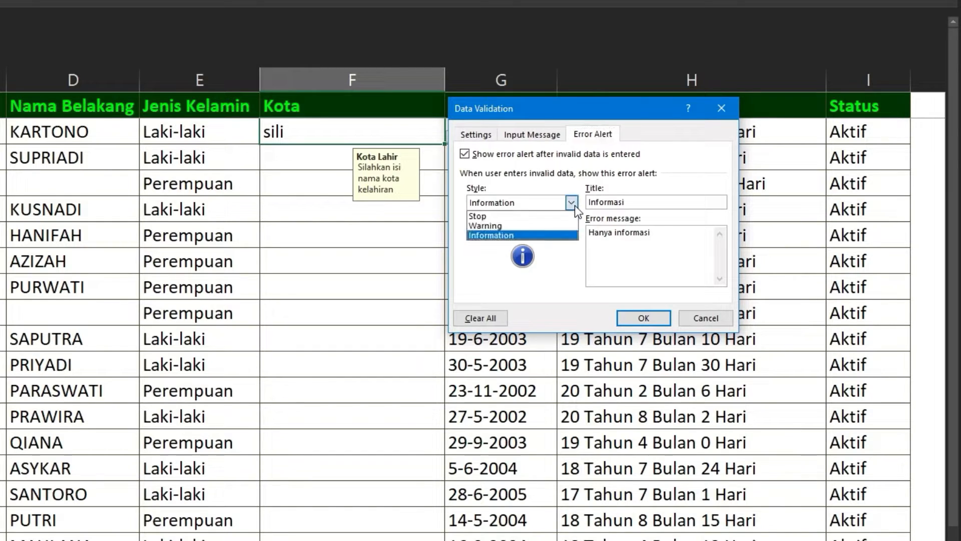
left_click(555, 227)
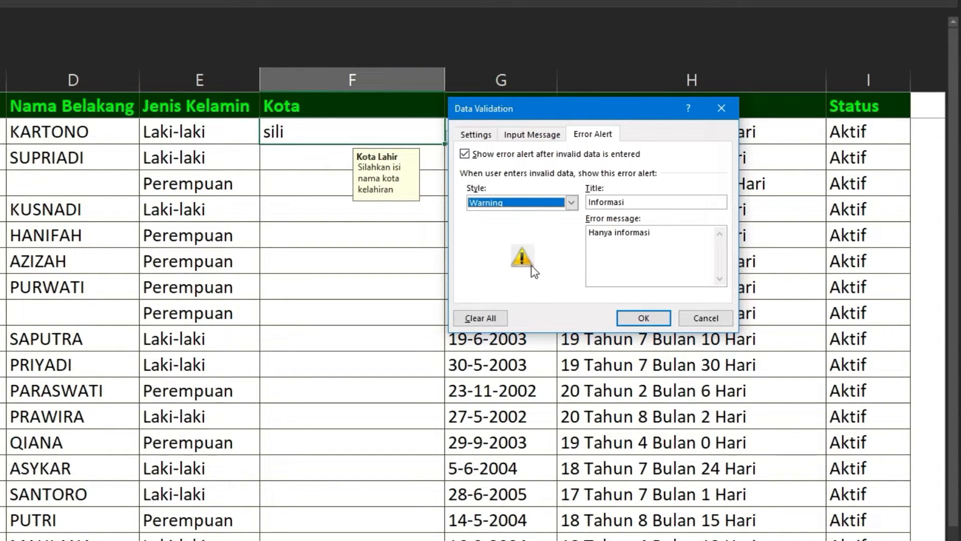
double_click(613, 202)
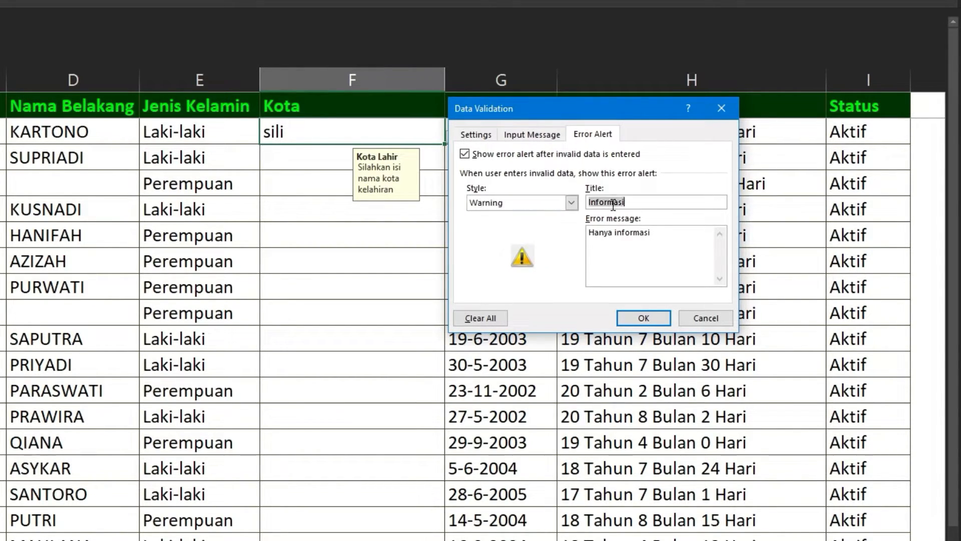
type("Warning")
key("Tab")
type("Ada kesal")
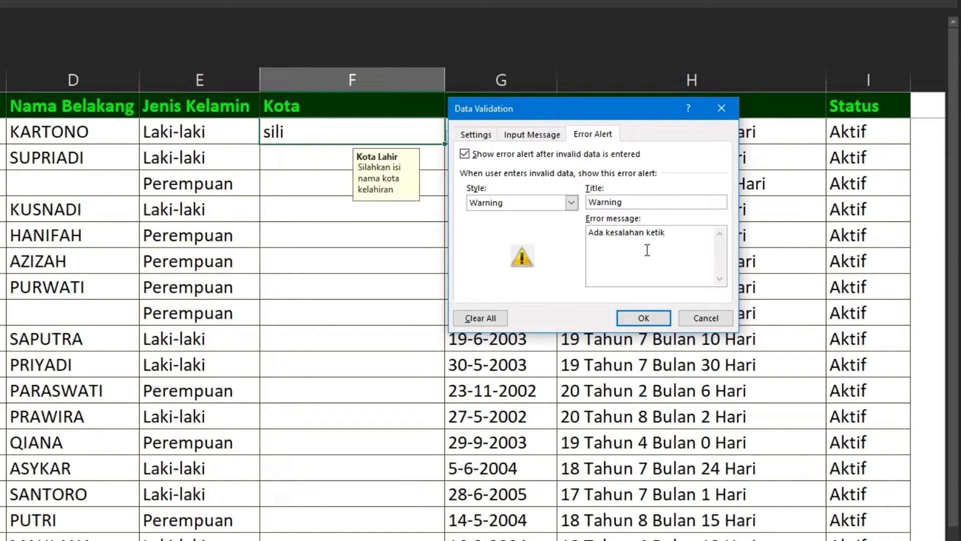
left_click(630, 318)
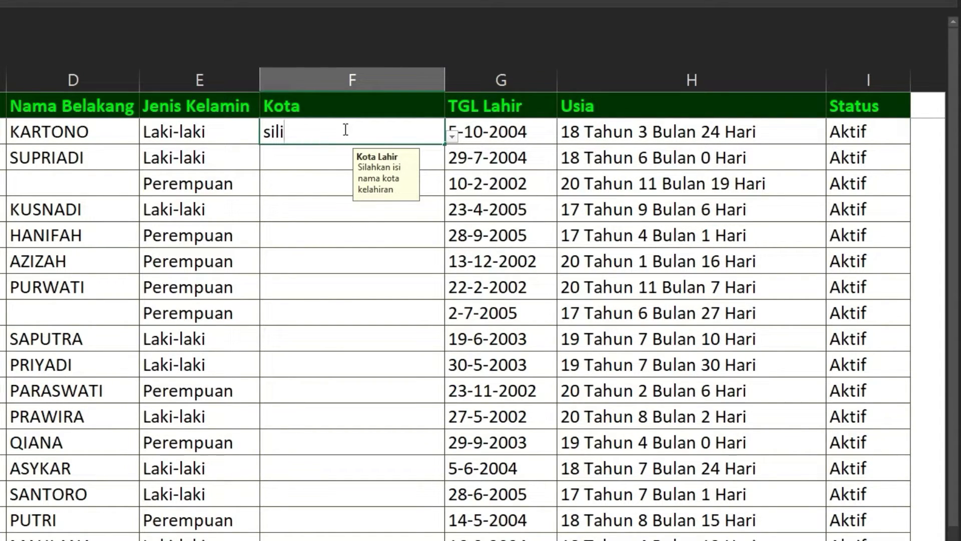
Test the Warning alert by re-entering "sili" in F2 twice, answering Yes once and No once.
key("Return")
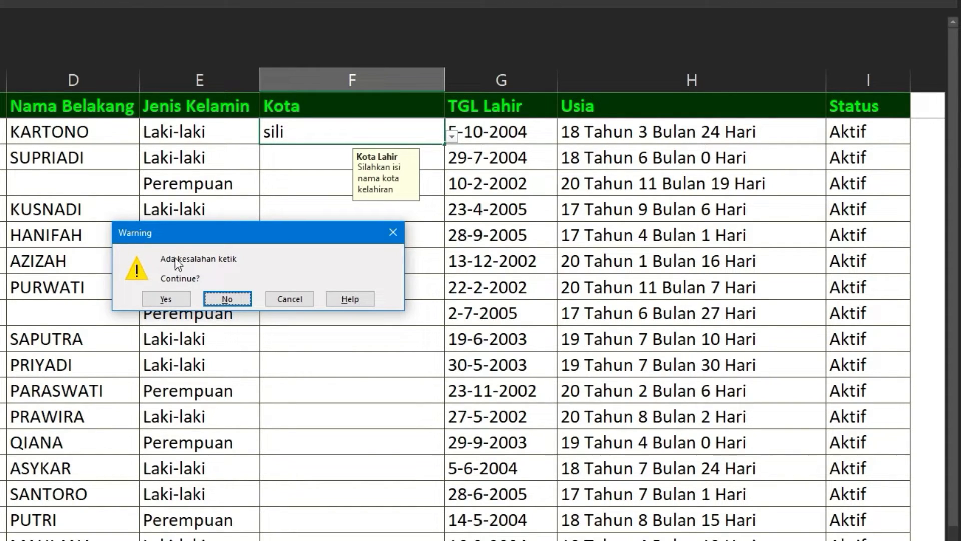
left_click(169, 299)
double_click(365, 132)
key("Return")
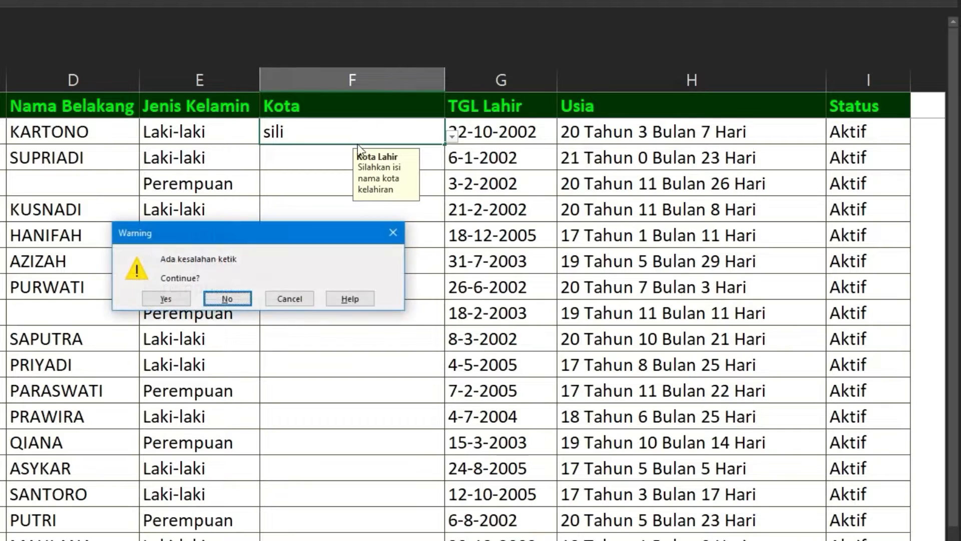
left_click(234, 297)
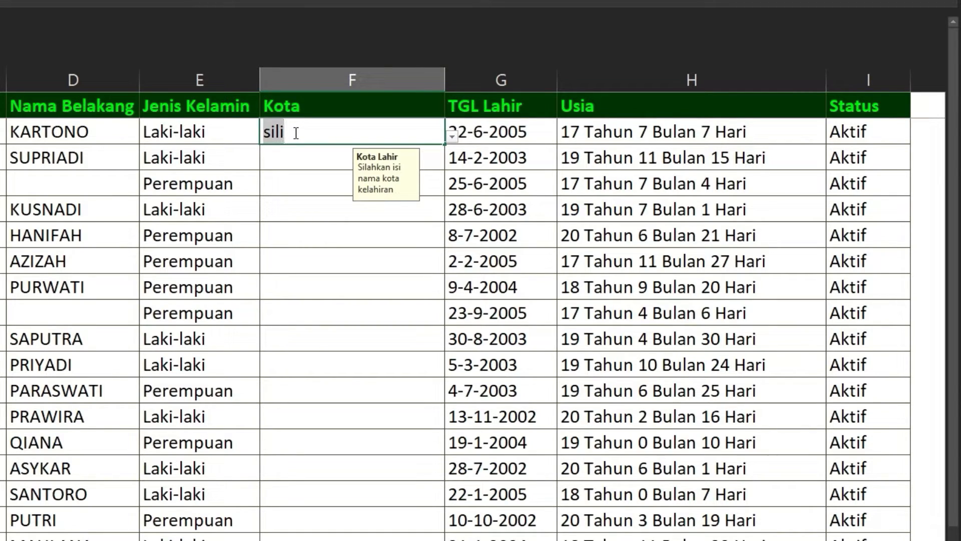
Try entering "sala" in F2 and cancel the entry at the warning.
type("ss")
key("BackSpace")
type("ala")
key("Return")
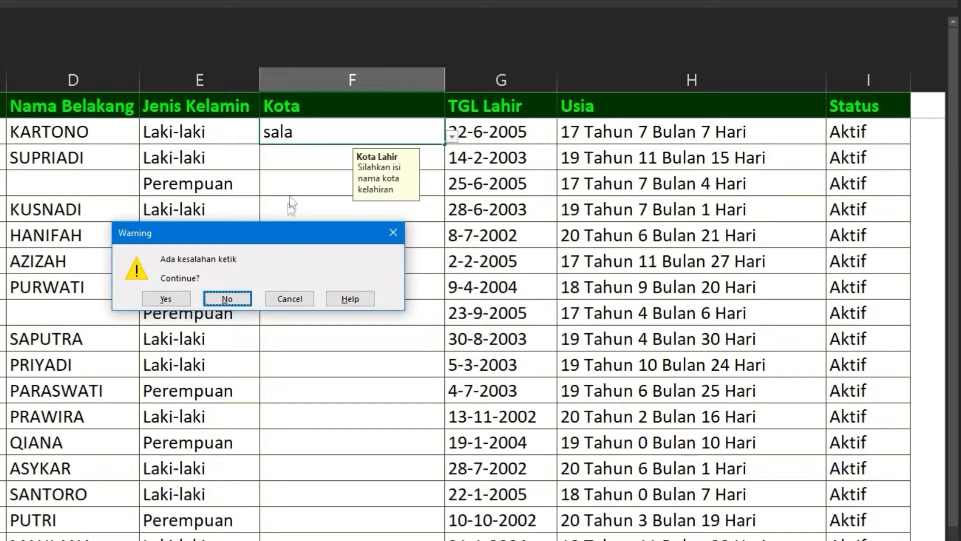
left_click(293, 296)
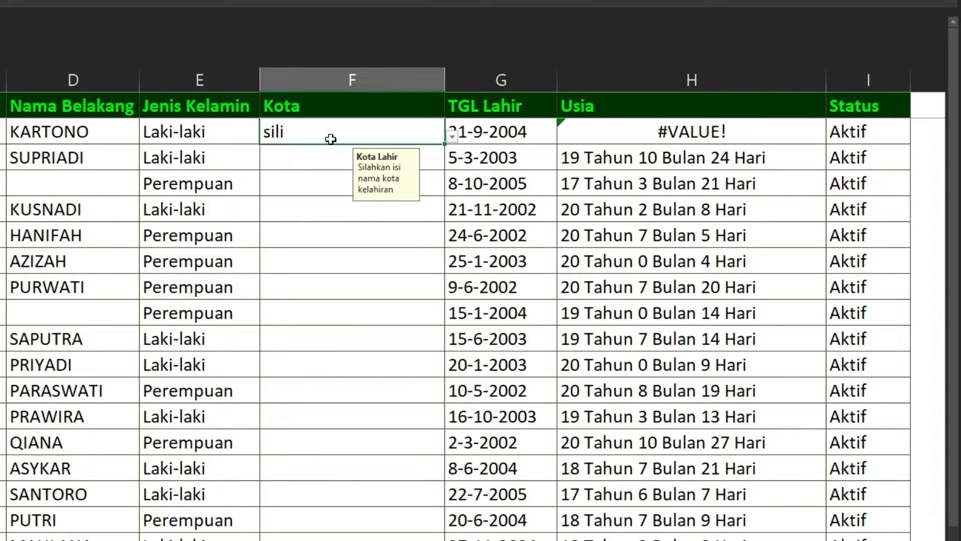
Change the error alert of F2 to the Stop style with the title "Error" and the message "Mohon isi sesuai list".
left_click(426, 1)
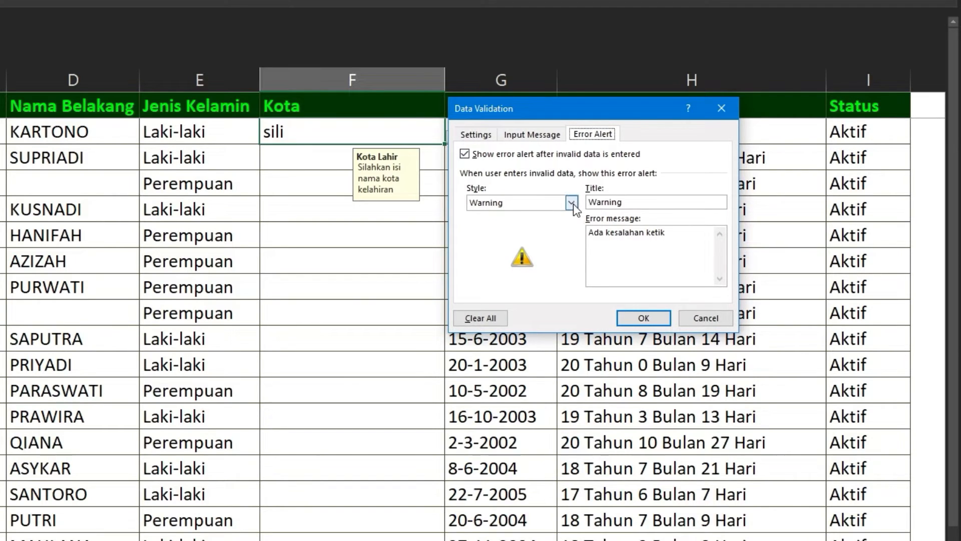
left_click(572, 202)
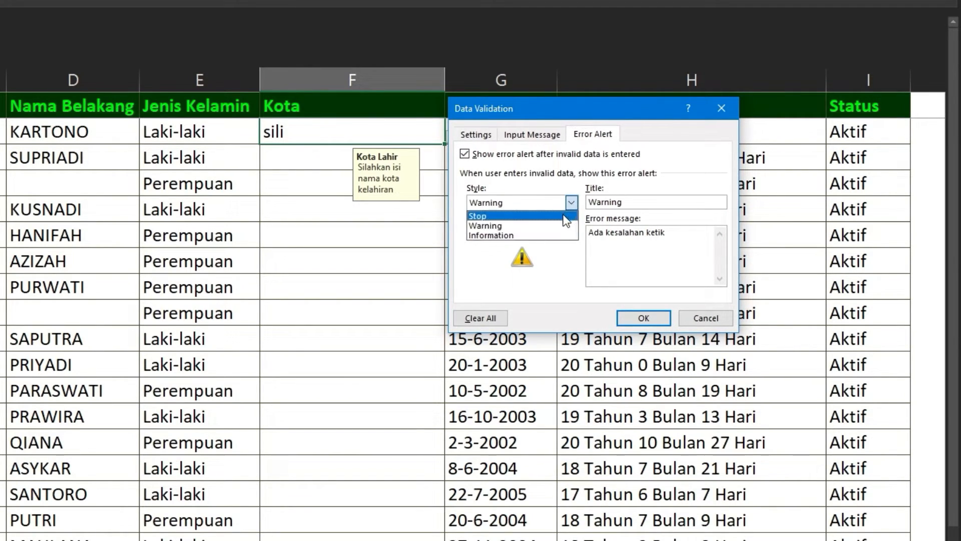
left_click(566, 219)
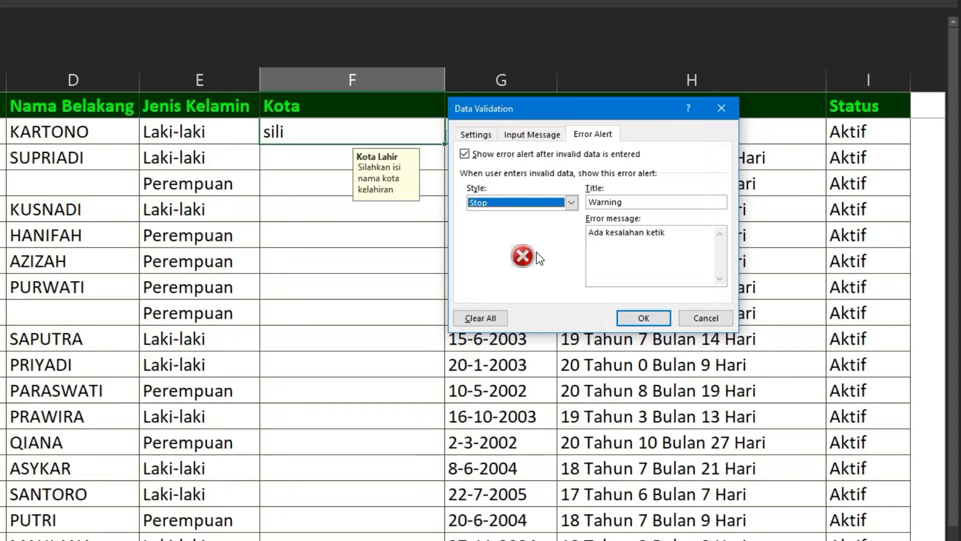
left_click(637, 204)
double_click(638, 204)
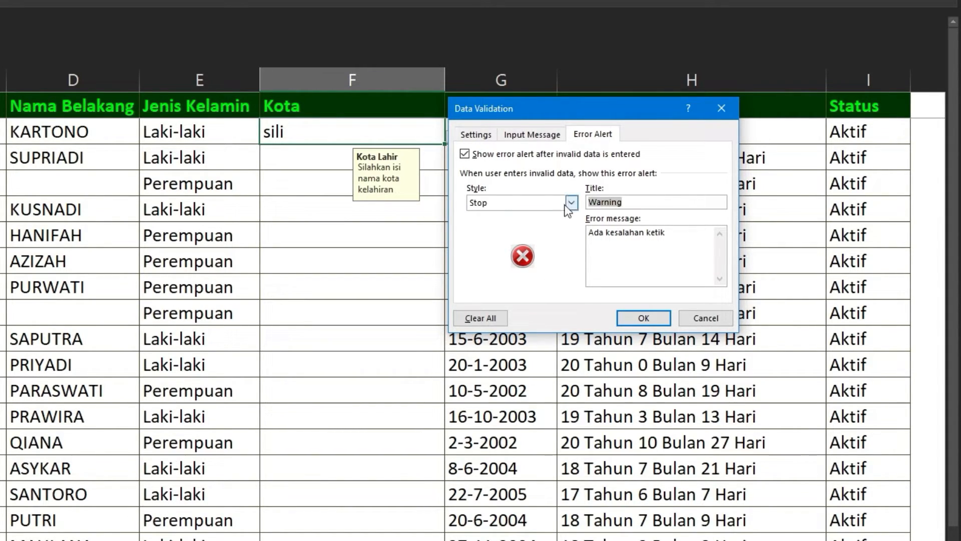
type("Error")
key("Tab")
type("M")
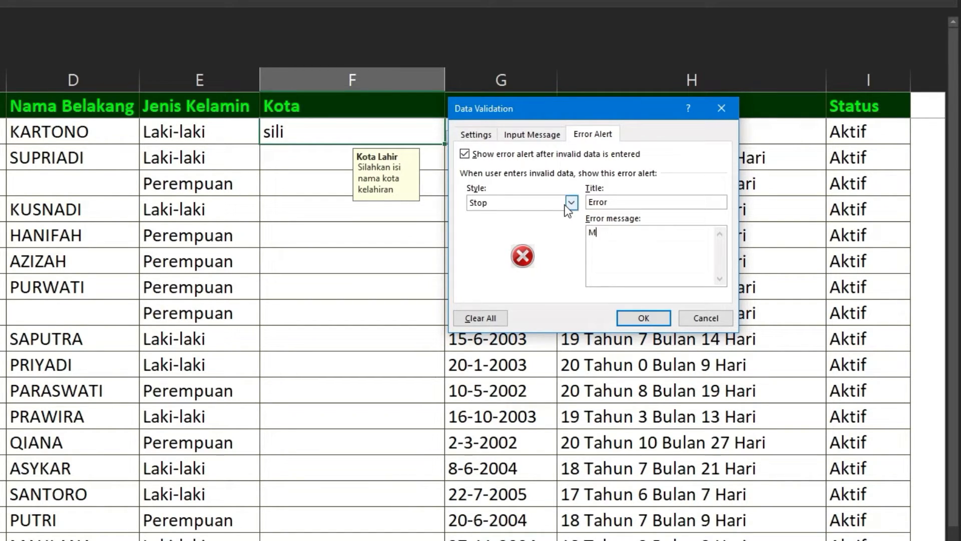
type("ohon isi sesuai list")
left_click(643, 318)
Test the Stop alert by re-entering "sili" in F2, cancelling once, and retrying with the entry "solo".
double_click(312, 136)
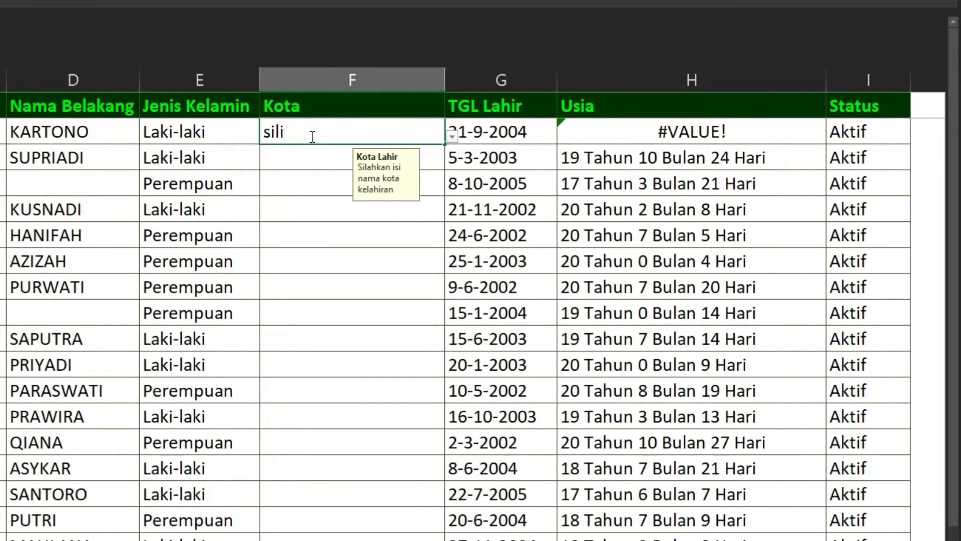
key("Return")
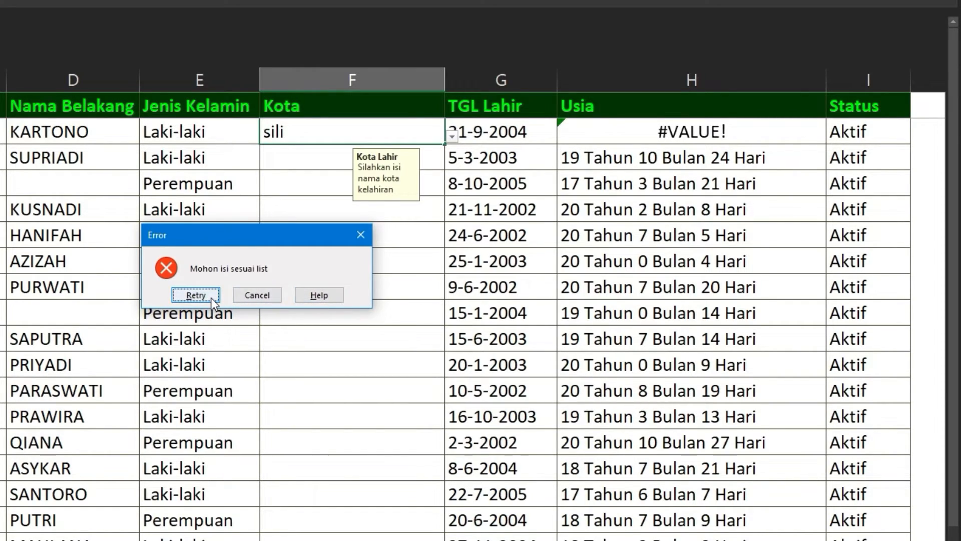
left_click(265, 294)
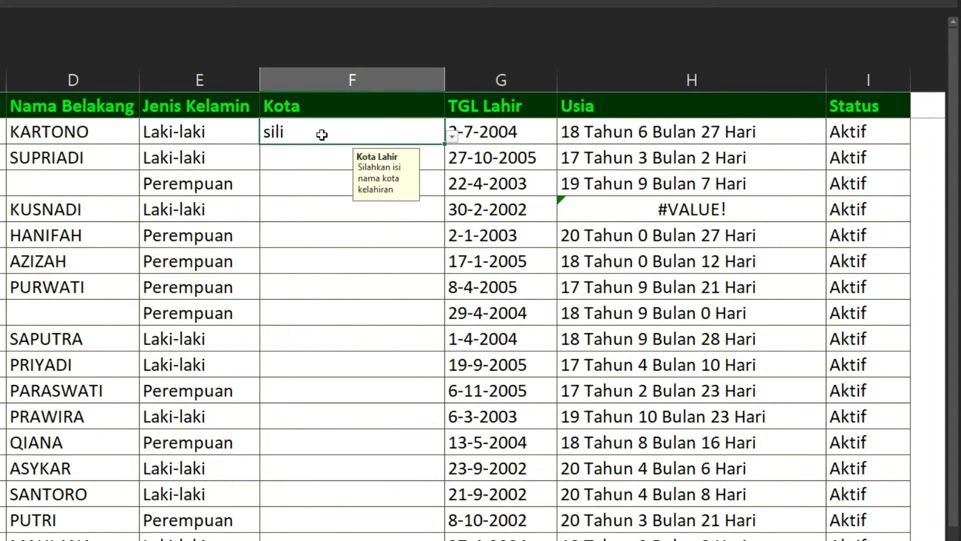
key("Return")
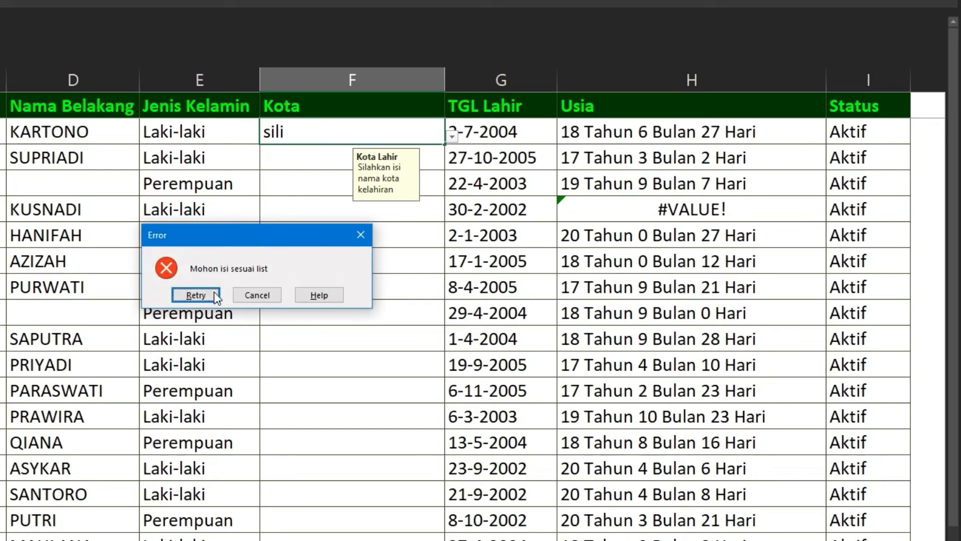
left_click(196, 294)
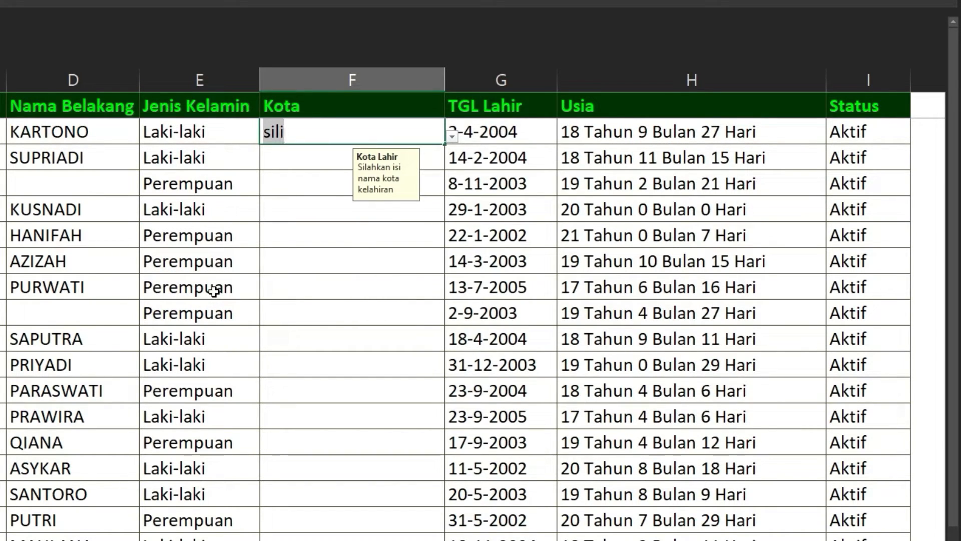
type("solo")
key("Return")
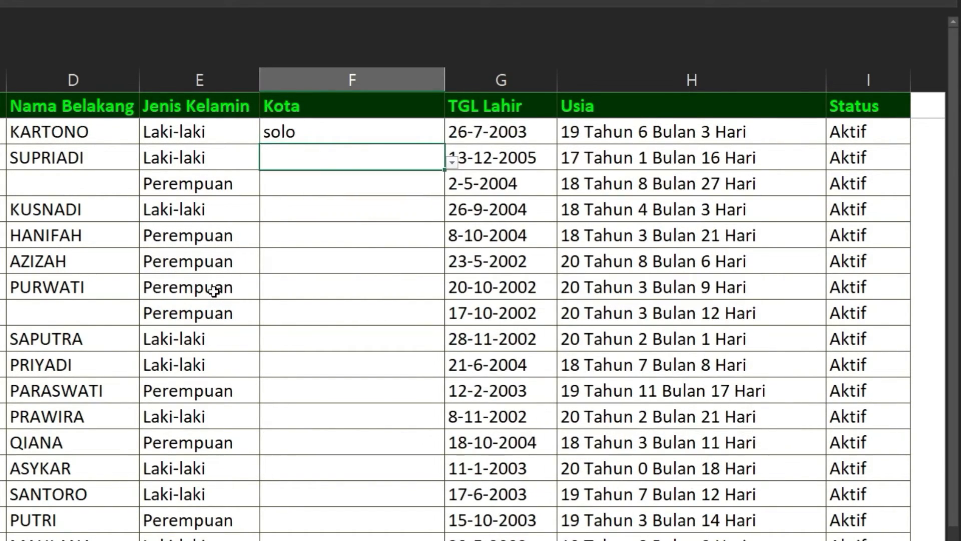
Review the list settings, input message and error alert styles in the data validation of F2, then accept them as they are.
left_click(353, 134)
key("alt+a")
key("v")
key("v")
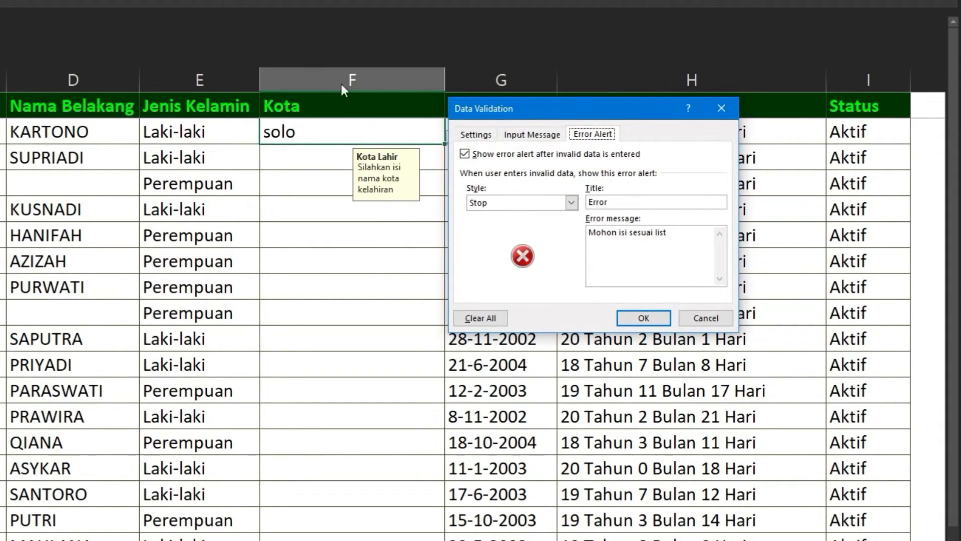
left_click(526, 134)
left_click(475, 134)
left_click(531, 134)
left_click(591, 135)
left_click(571, 202)
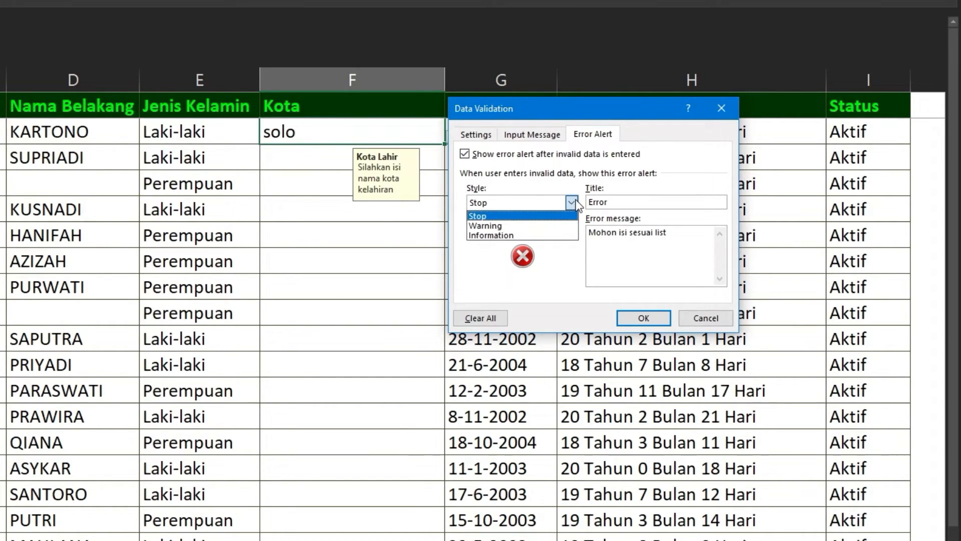
left_click(574, 202)
left_click(544, 135)
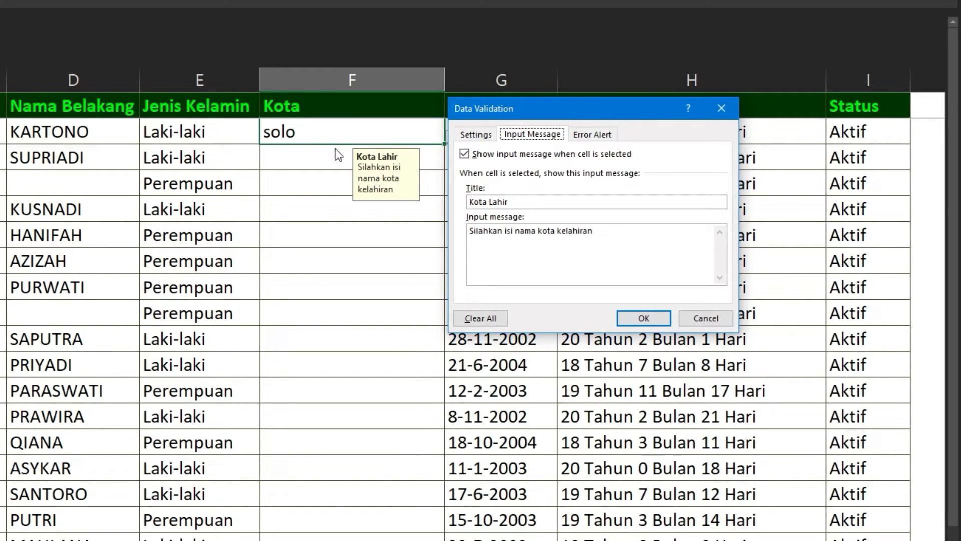
left_click(482, 133)
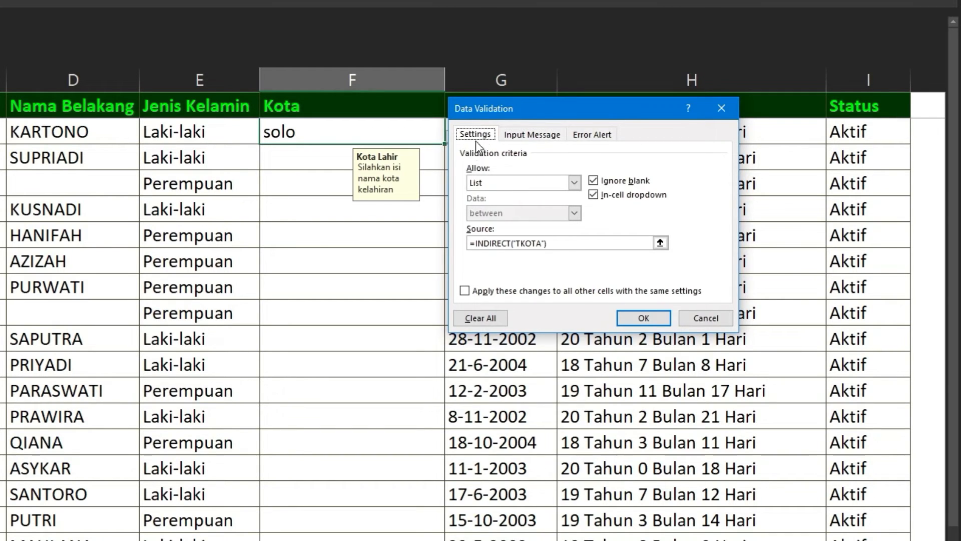
left_click(644, 318)
key("ctrl+c")
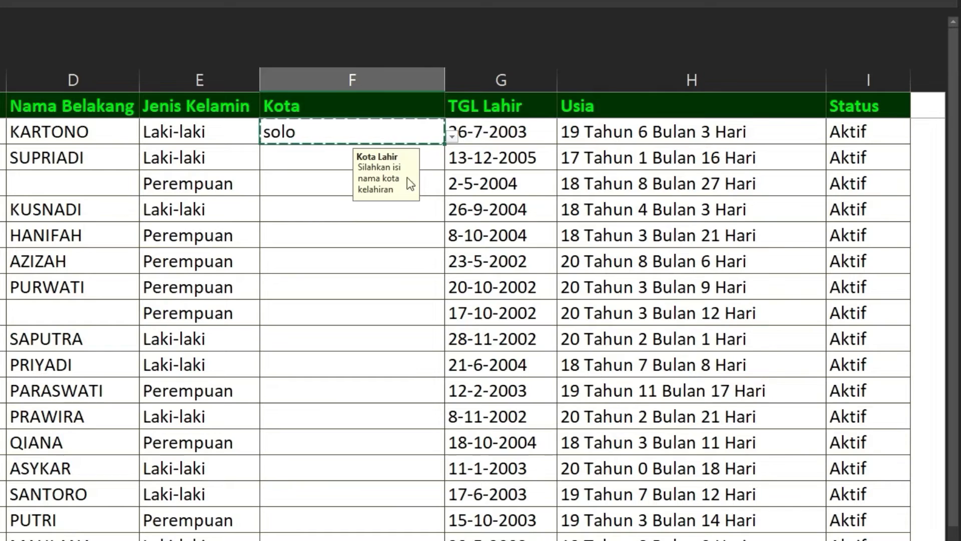
scroll(411, 163, "down", 3)
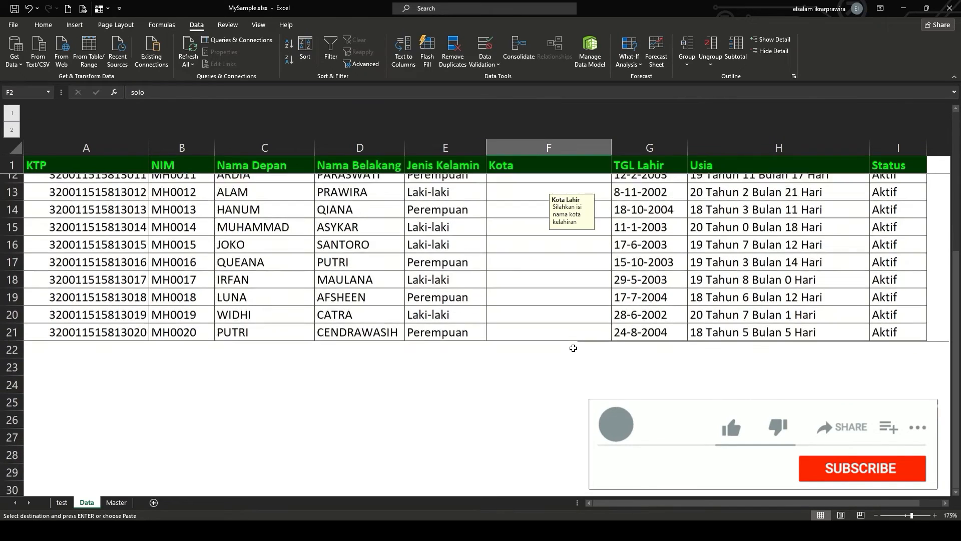
scroll(573, 348, "up", 4)
key("Escape")
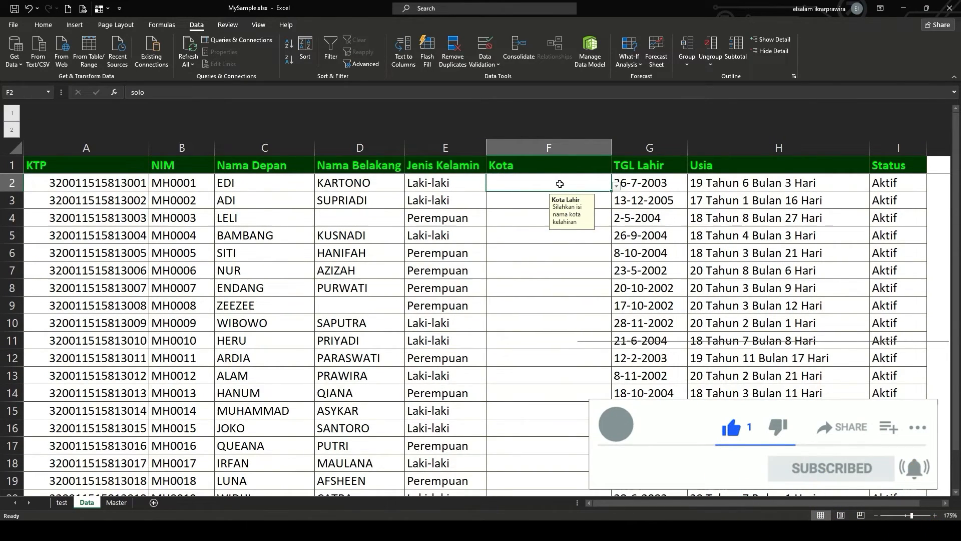
Clear the entry in F2 and copy the empty validated cell over the Kota column range F2:F21.
key("Delete")
key("ctrl+c")
scroll(570, 410, "down", 3)
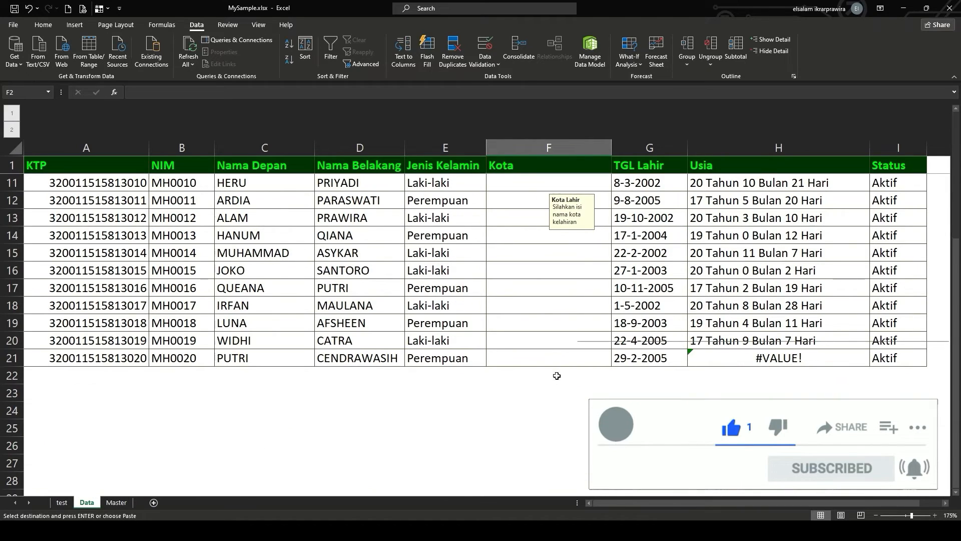
left_click(566, 359, "shift")
key("ctrl+v")
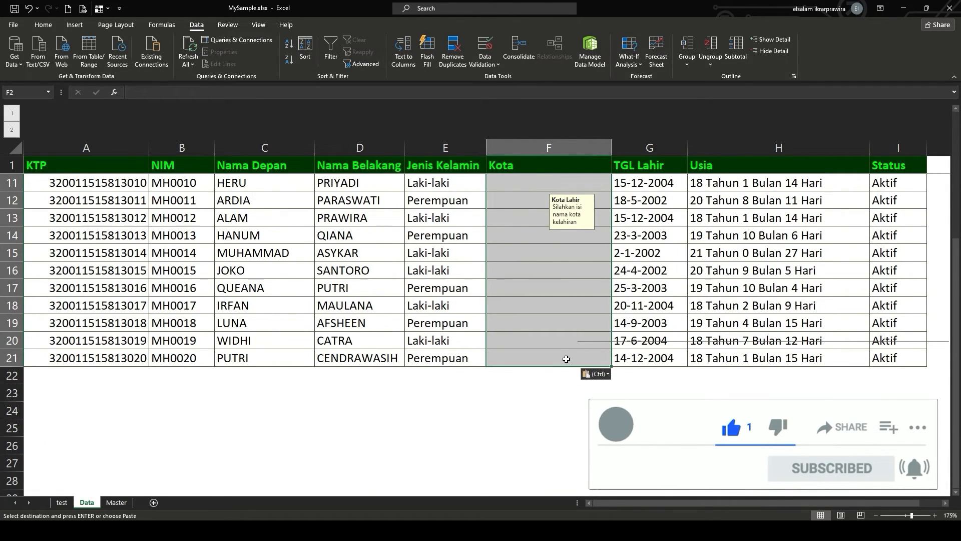
Check the pasted validation in F12 by browsing its dropdown list of cities without choosing one.
scroll(566, 359, "up", 3)
left_click(572, 355)
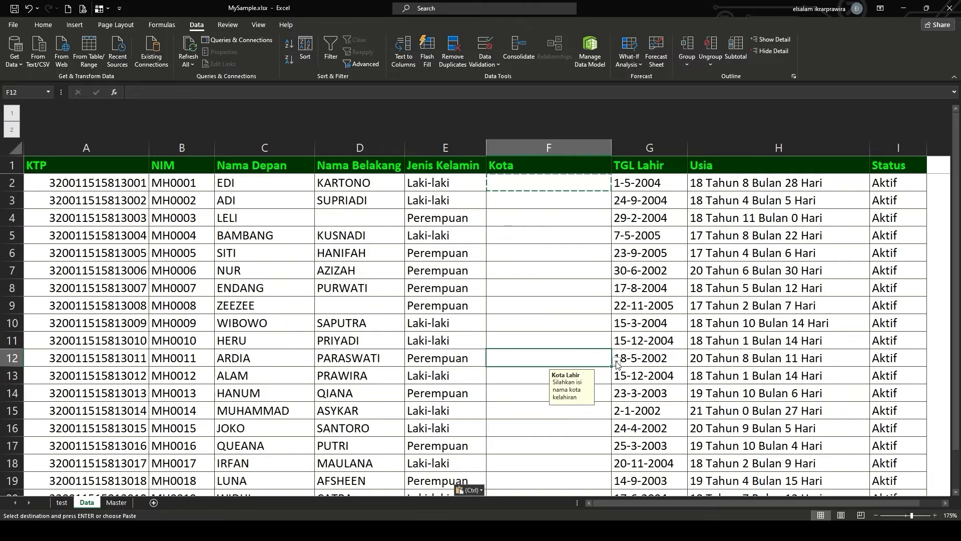
left_click(616, 360)
scroll(617, 398, "down", 3)
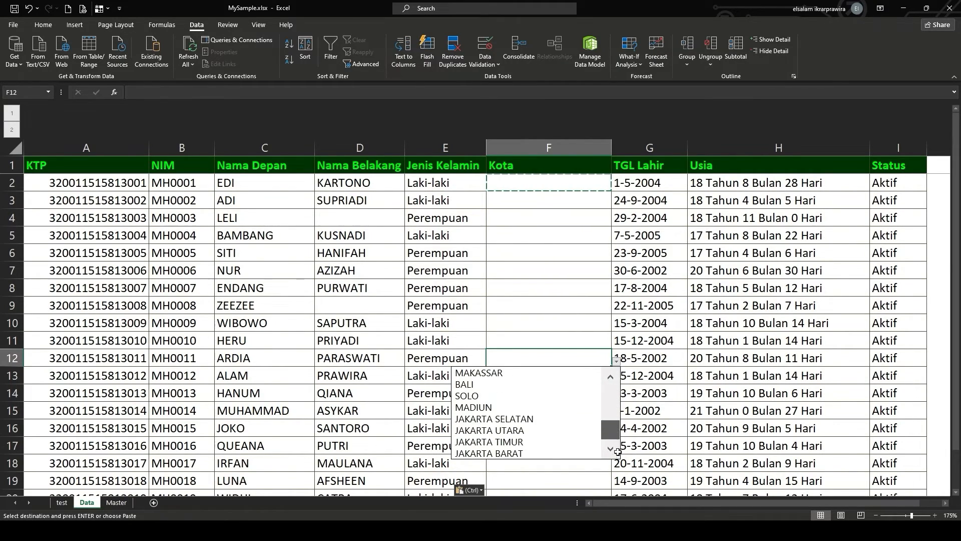
key("Escape")
Browse the city dropdown list in F7 without choosing an entry, then check the input message on F5 and end copy mode.
left_click(593, 266)
left_click(617, 274)
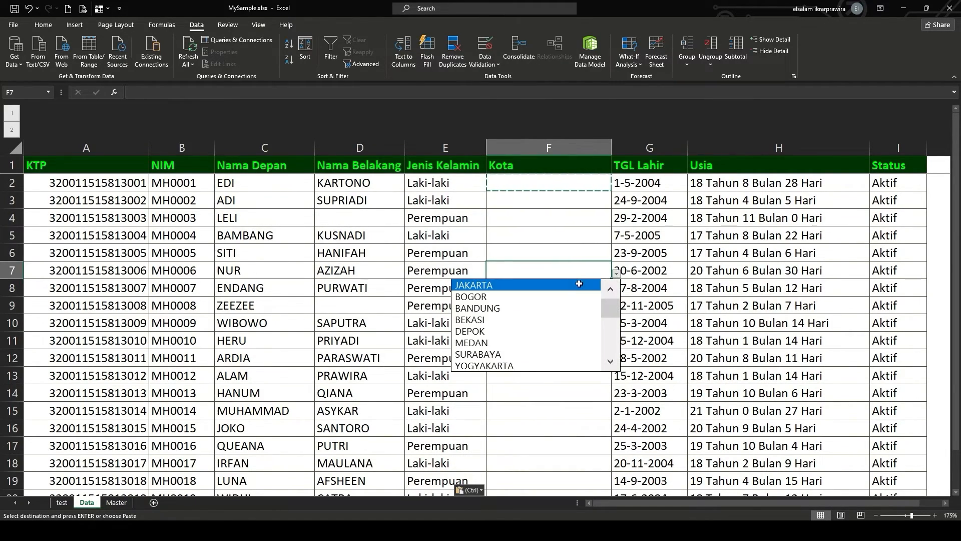
scroll(607, 327, "down", 5)
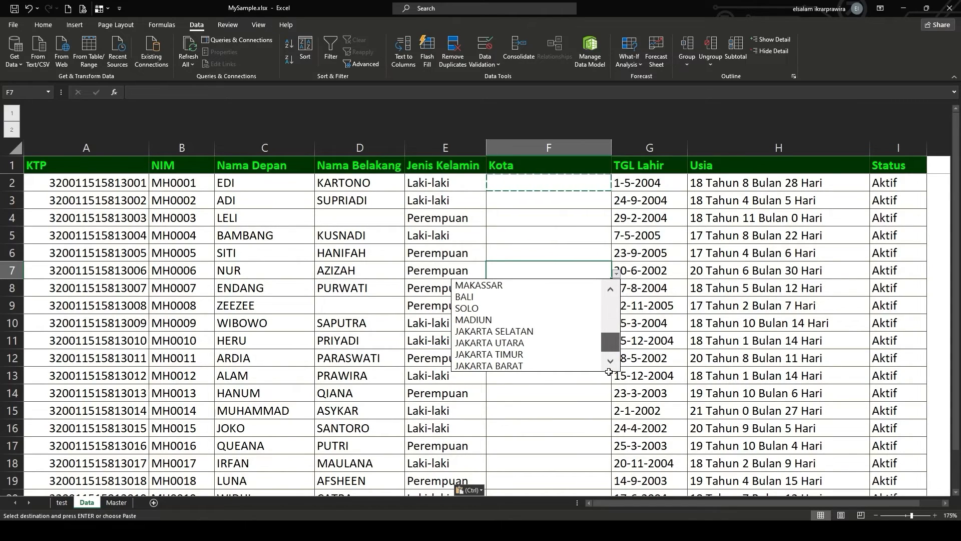
key("Escape")
left_click(576, 238)
scroll(578, 262, "down", 2)
scroll(596, 270, "up", 2)
key("Escape")
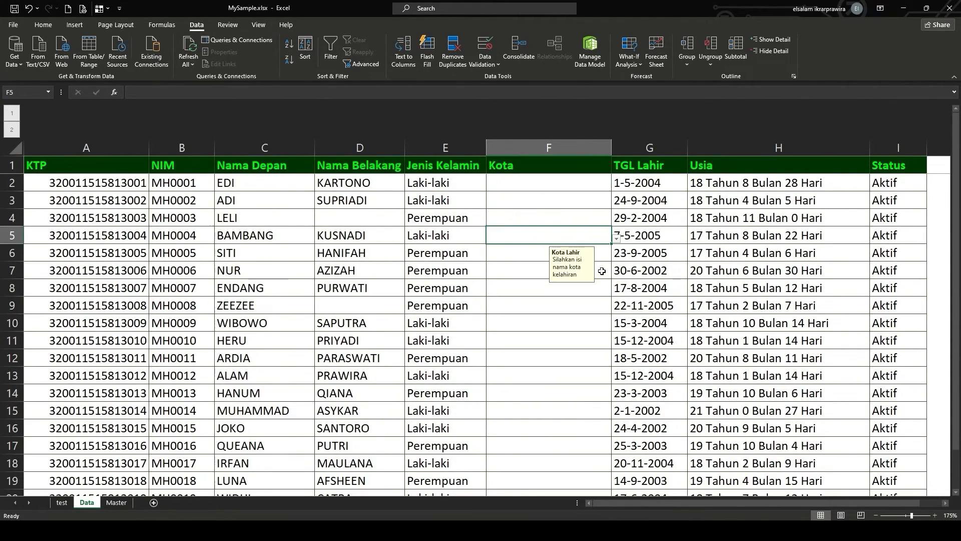